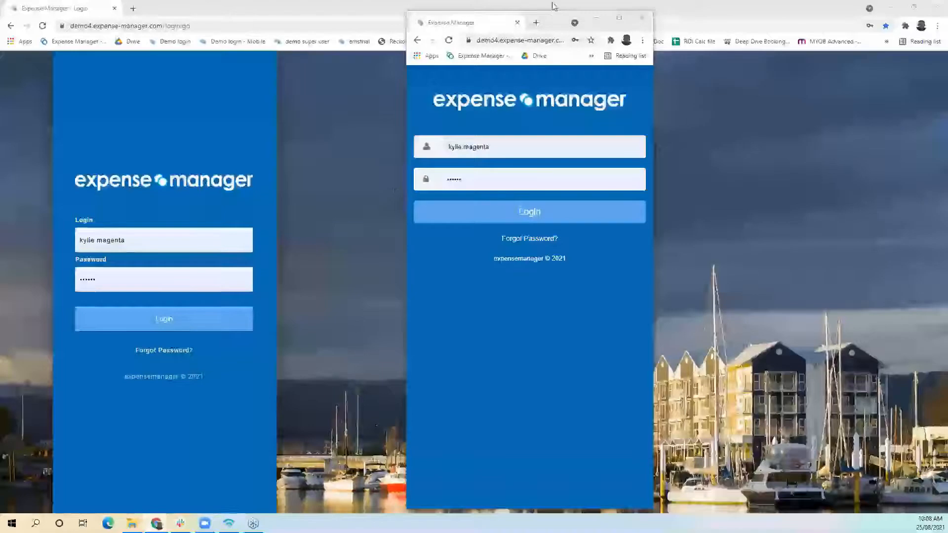
{"action": "left_click_drag", "start_coordinate": [554, 23], "coordinate": [578, 22]}
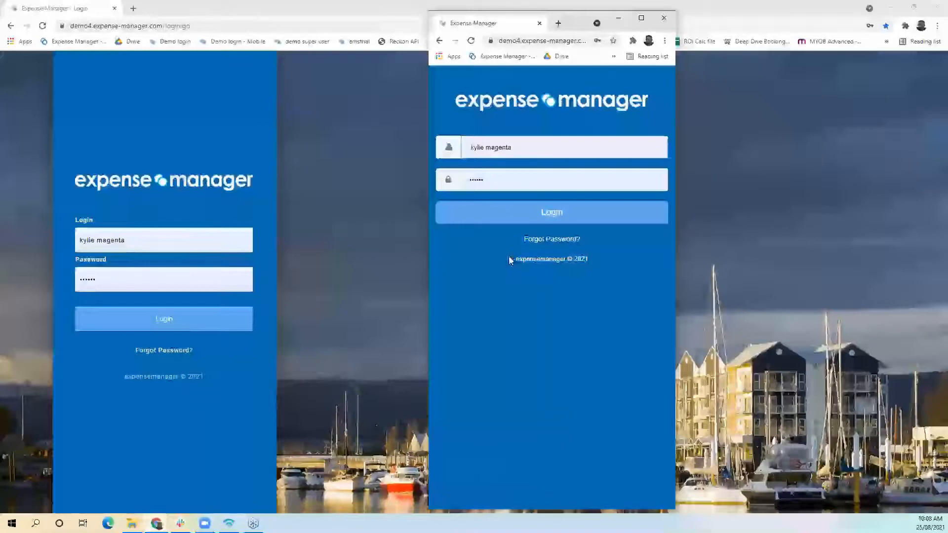
{"action": "left_click", "coordinate": [503, 182]}
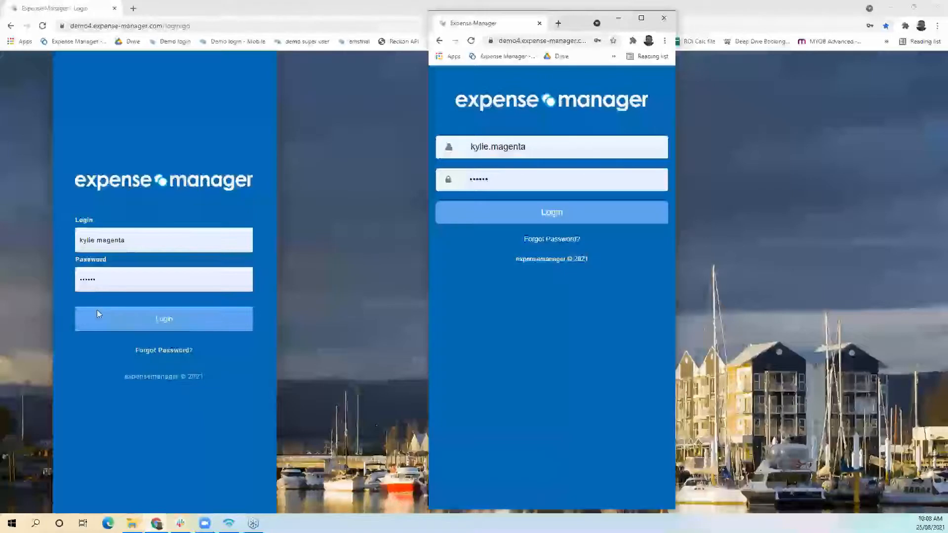
{"action": "left_click_drag", "start_coordinate": [571, 23], "coordinate": [596, 21]}
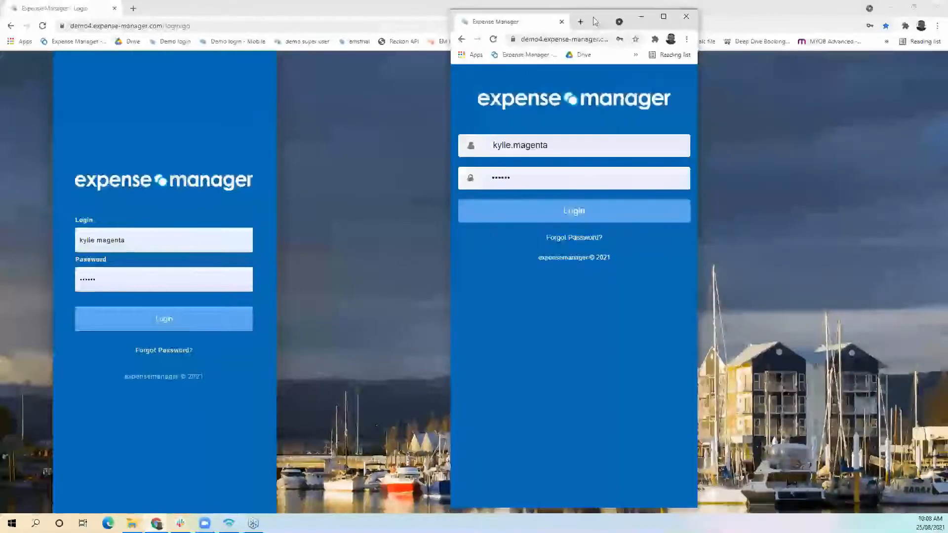
{"action": "left_click", "coordinate": [355, 8]}
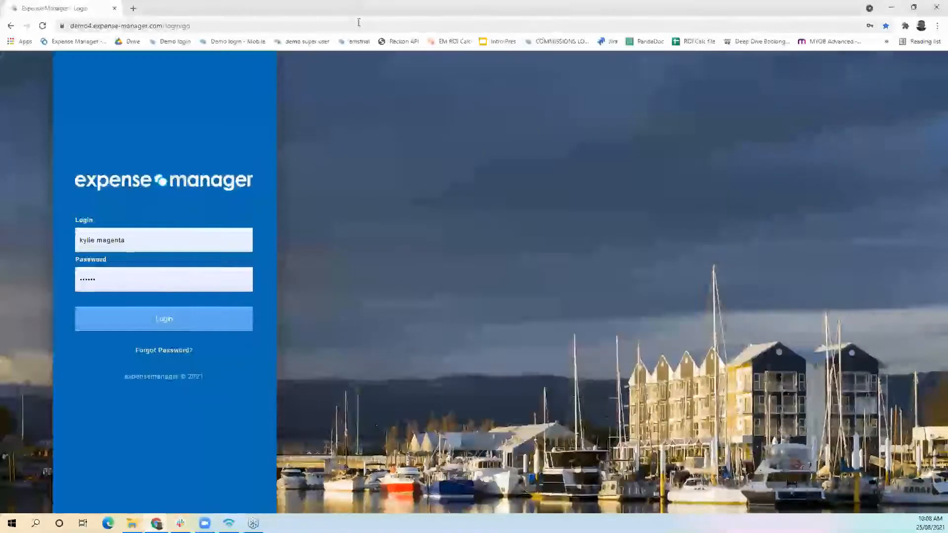
{"action": "key", "text": "alt+Tab"}
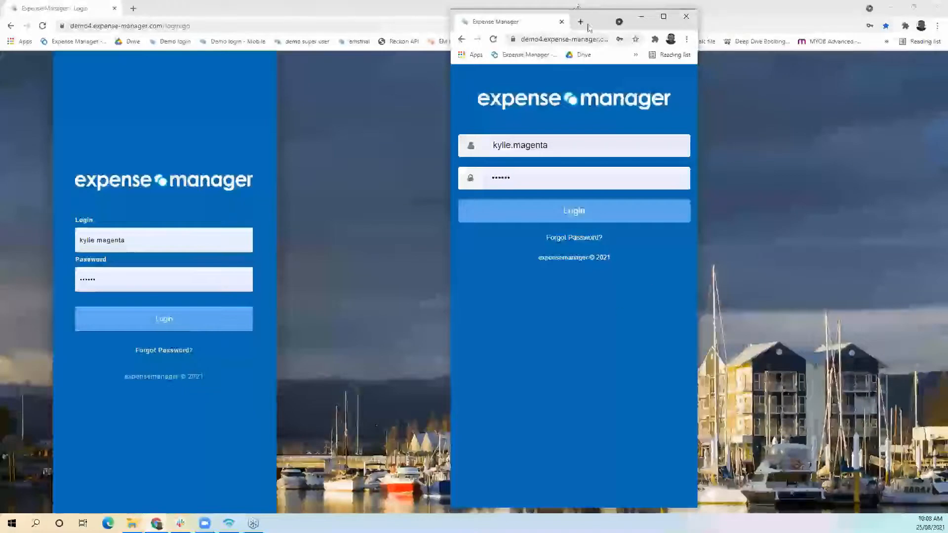
Log in to the mobile version with the pre-filled credentials and reposition its window
{"action": "left_click", "coordinate": [581, 146]}
{"action": "left_click", "coordinate": [463, 242]}
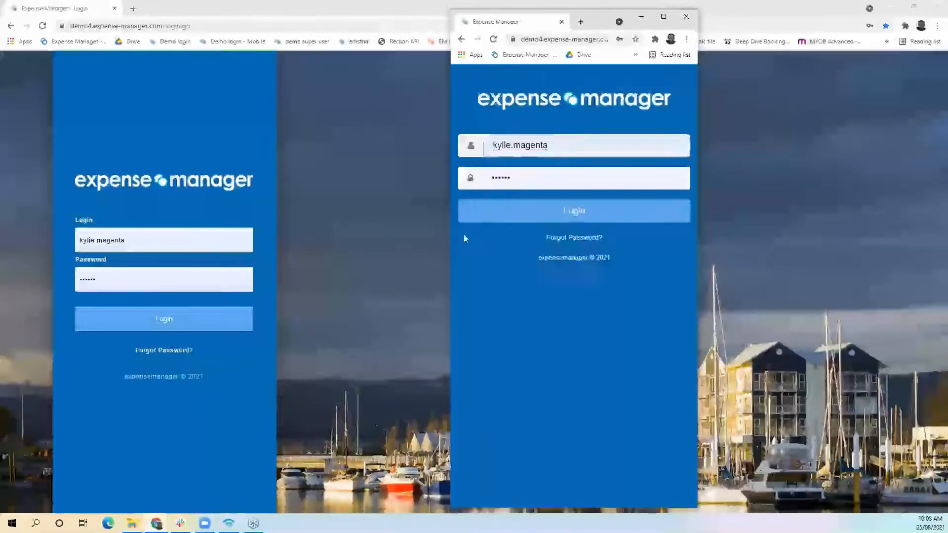
{"action": "left_click", "coordinate": [478, 213]}
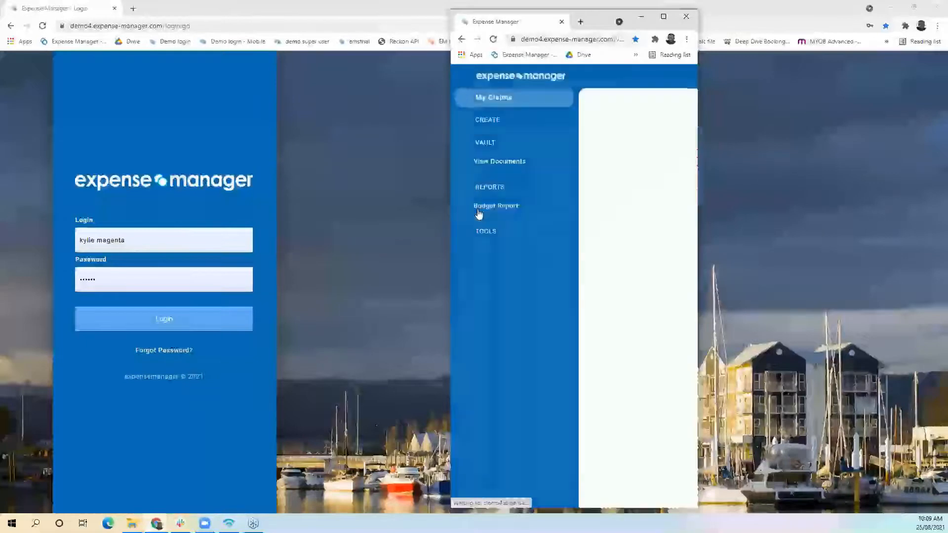
{"action": "left_click_drag", "start_coordinate": [610, 23], "coordinate": [519, 18]}
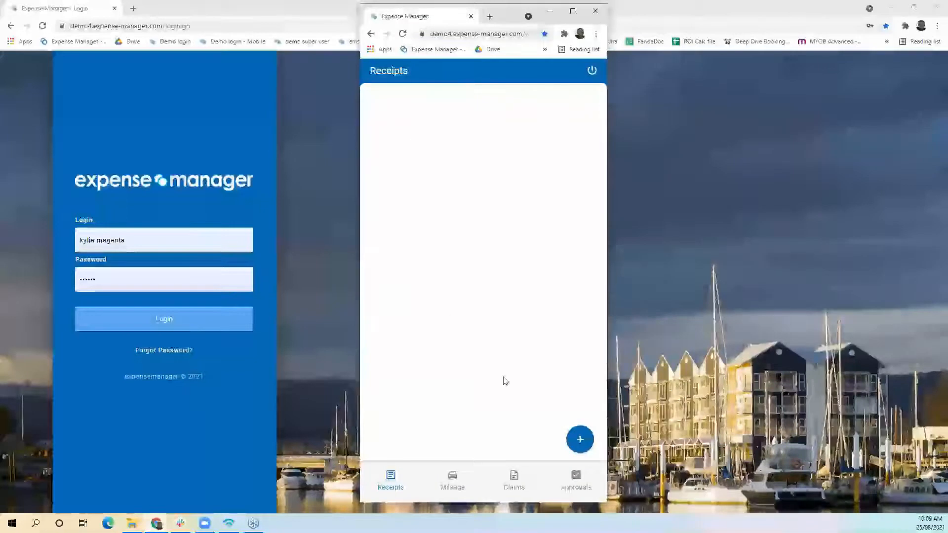
Start a new receipt from the mobile Receipts page
{"action": "left_click", "coordinate": [579, 438]}
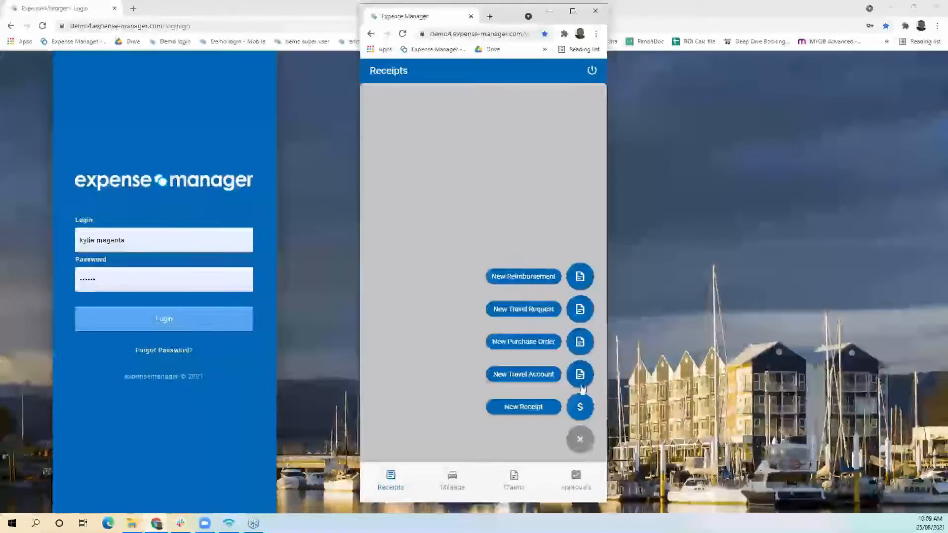
{"action": "left_click", "coordinate": [581, 410]}
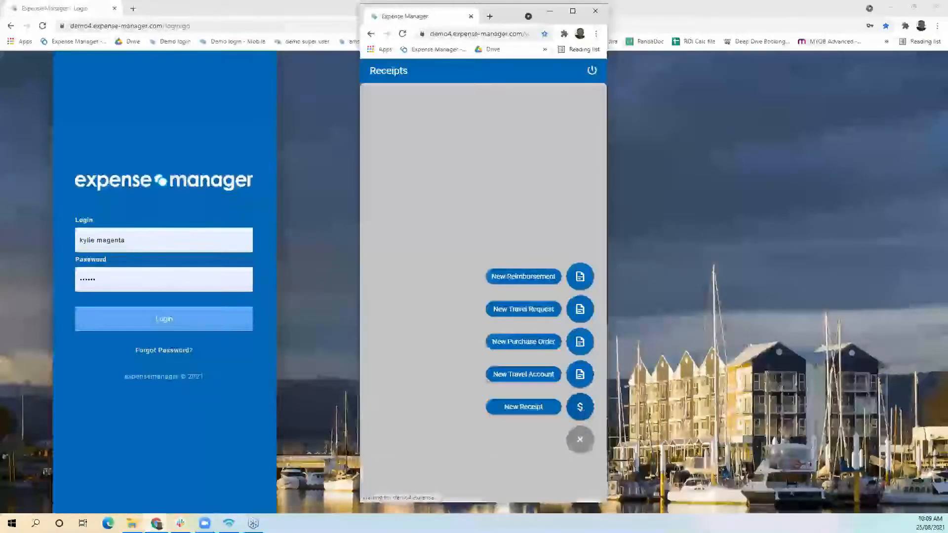
{"action": "right_click", "coordinate": [583, 408]}
{"action": "left_click", "coordinate": [449, 137]}
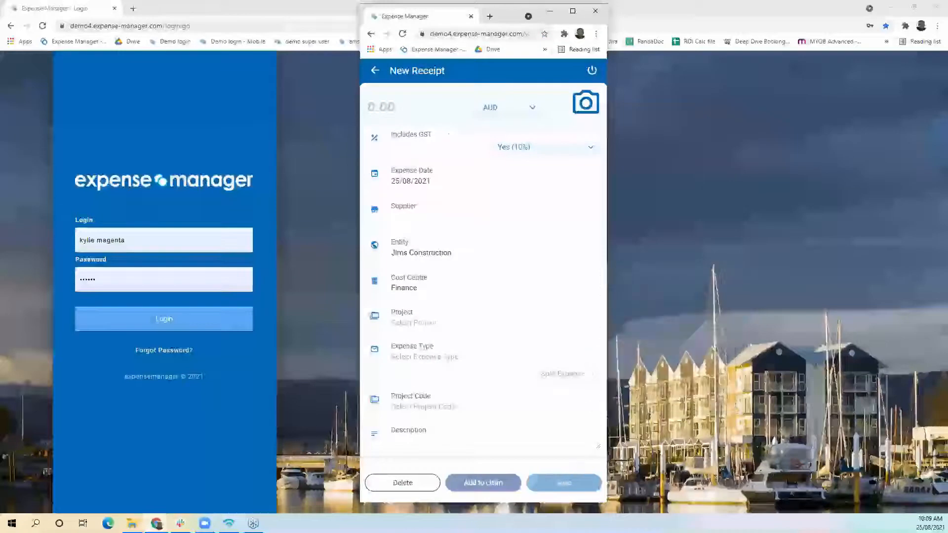
Review the new receipt's date, entity and cost centre fields, and examine the available entities and expense types without changing them
{"action": "left_click_drag", "start_coordinate": [445, 73], "coordinate": [378, 73]}
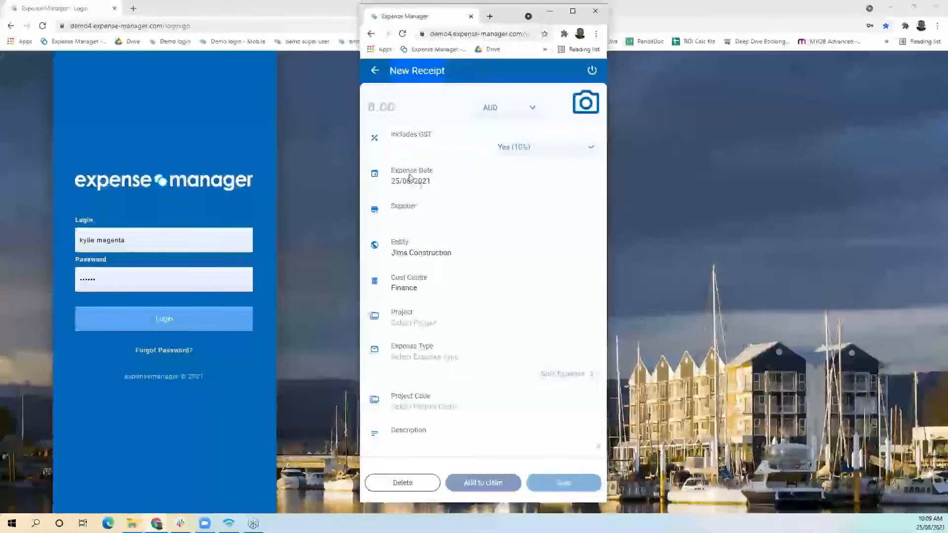
{"action": "left_click_drag", "start_coordinate": [397, 175], "coordinate": [430, 173]}
{"action": "left_click_drag", "start_coordinate": [394, 244], "coordinate": [411, 244]}
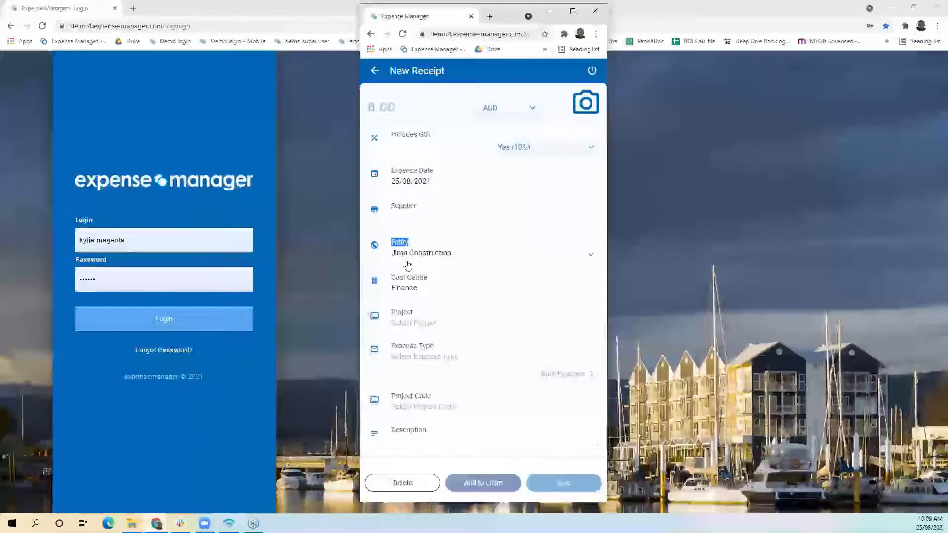
{"action": "left_click_drag", "start_coordinate": [392, 278], "coordinate": [428, 281]}
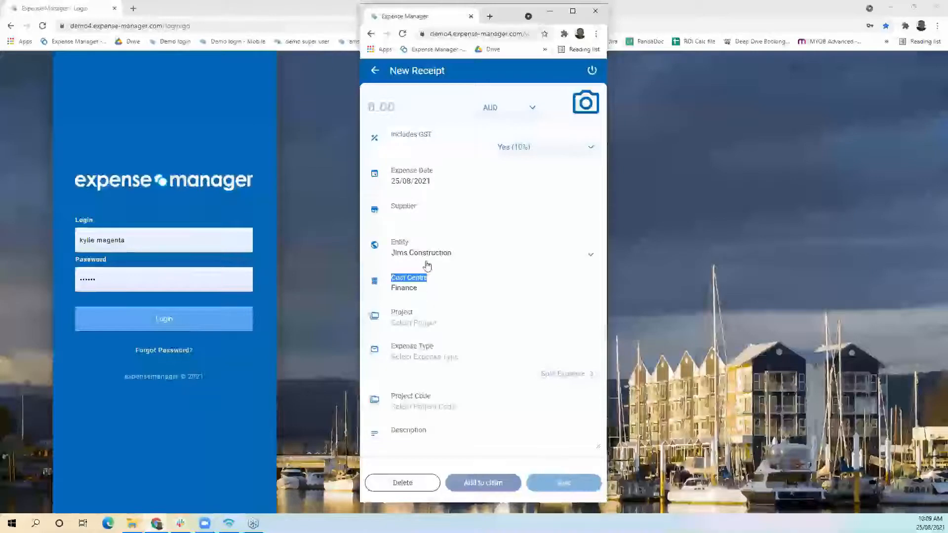
{"action": "left_click", "coordinate": [427, 257]}
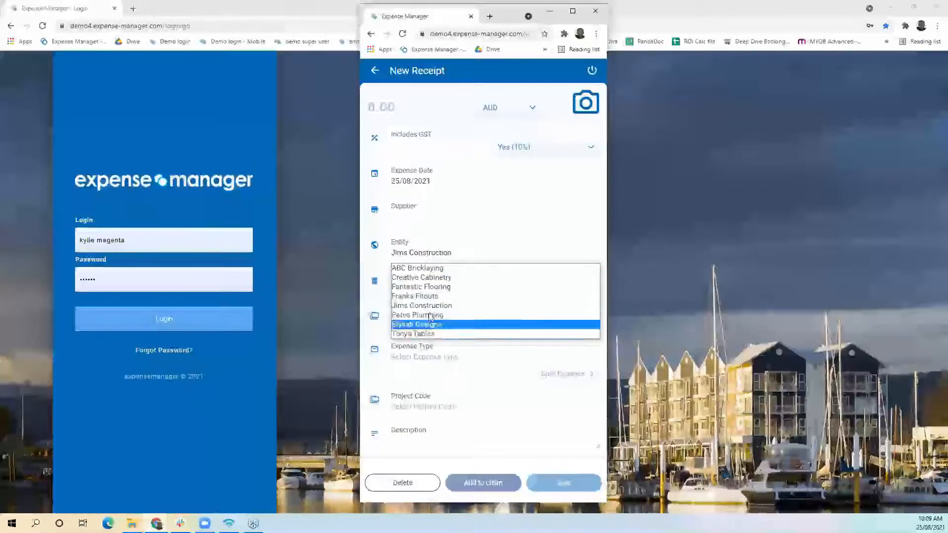
{"action": "left_click", "coordinate": [376, 262]}
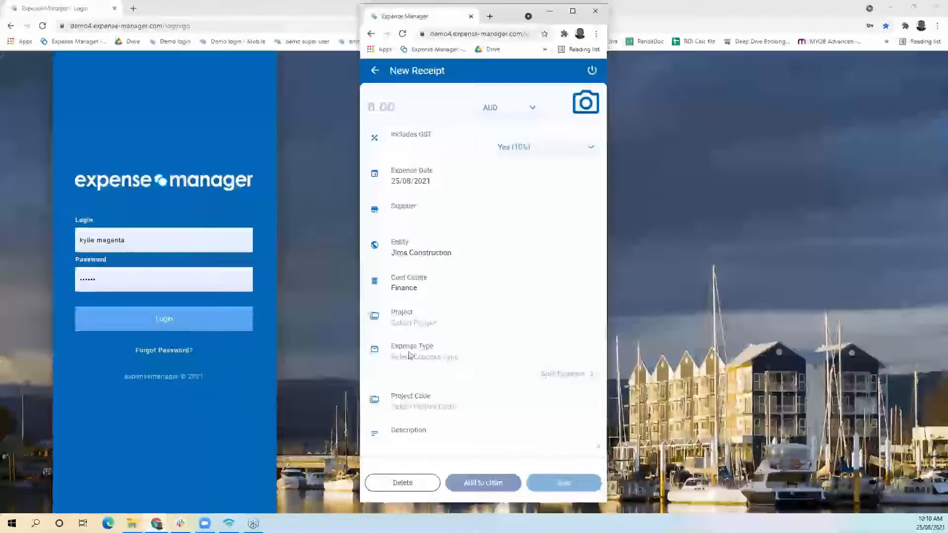
{"action": "left_click", "coordinate": [438, 358]}
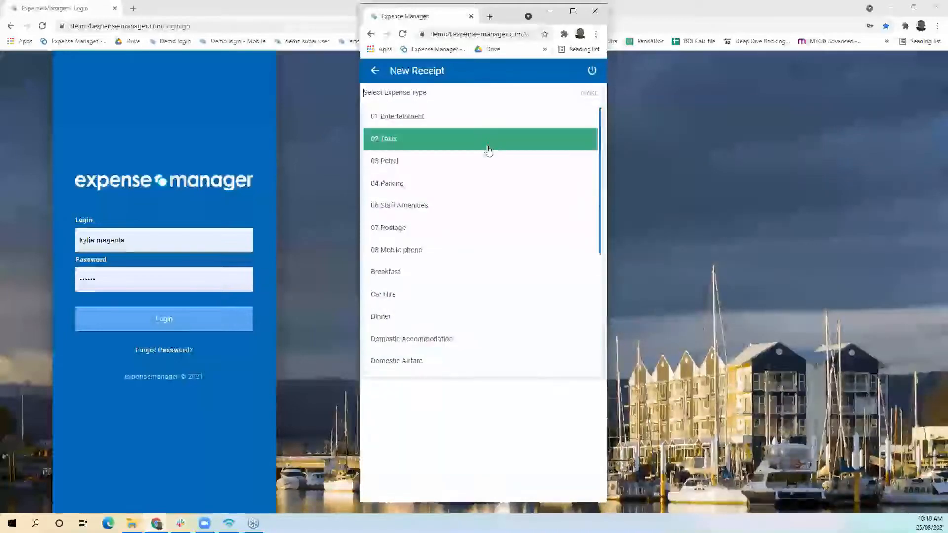
{"action": "scroll", "coordinate": [487, 148], "scroll_direction": "down", "scroll_amount": 4}
{"action": "scroll", "coordinate": [488, 210], "scroll_direction": "up", "scroll_amount": 5}
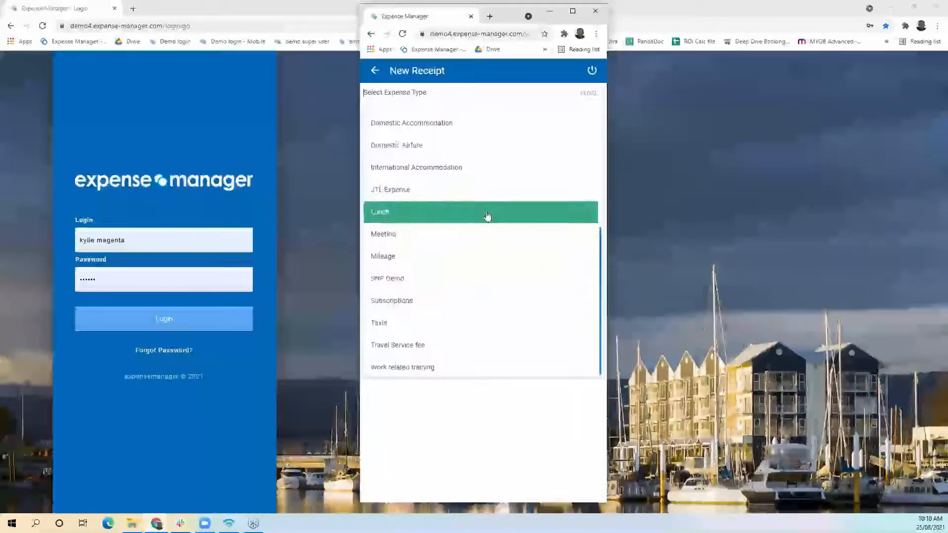
{"action": "left_click", "coordinate": [596, 95]}
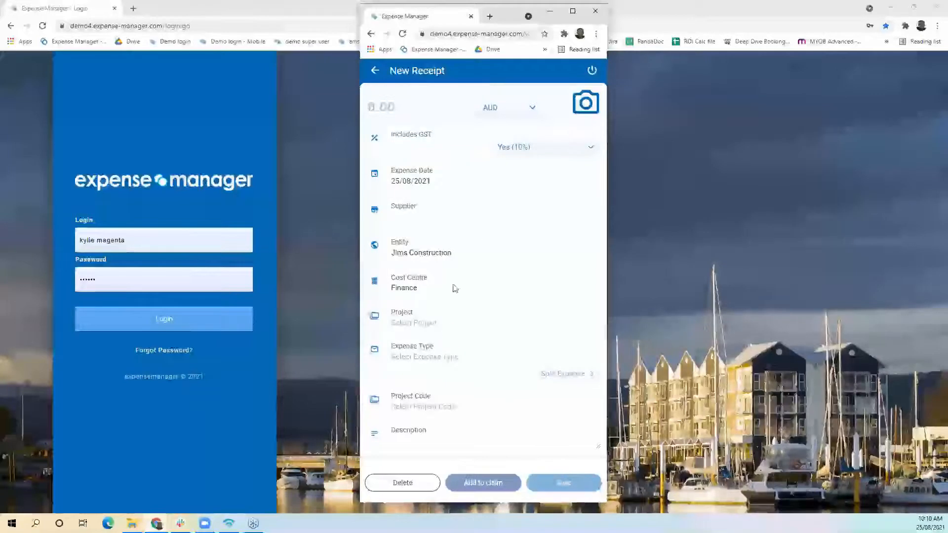
Attach the image file "TAXI - $62.83 - cabcharge" from the Demo folder to the new receipt
{"action": "left_click", "coordinate": [586, 107]}
{"action": "right_click", "coordinate": [570, 143]}
{"action": "left_click", "coordinate": [583, 85]}
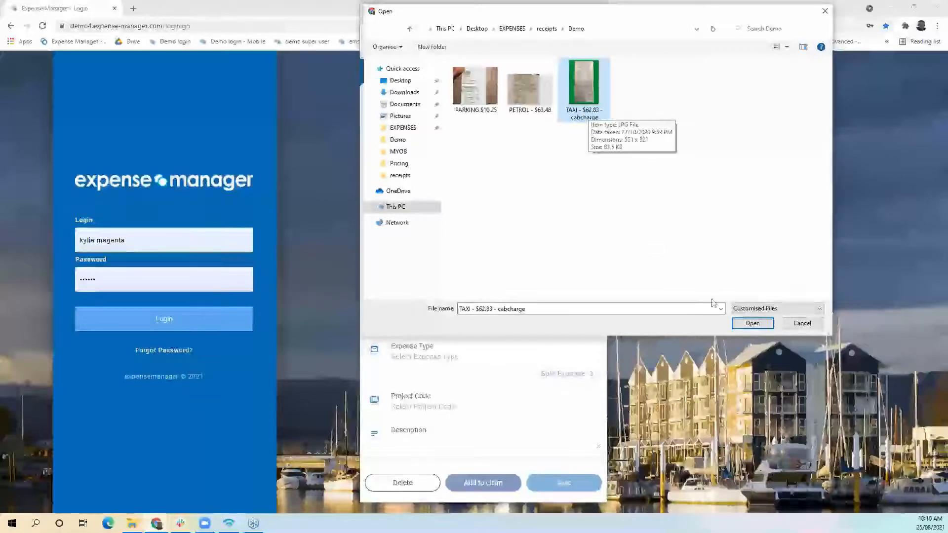
{"action": "left_click", "coordinate": [753, 323]}
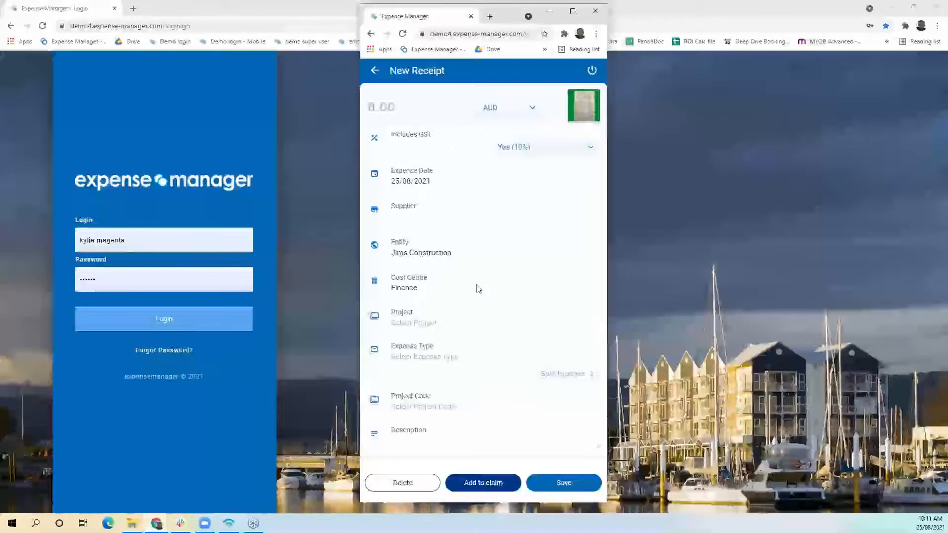
Set the taxi receipt's expense type to 02 Taxis and its project code to Project #678 Office renovation
{"action": "left_click", "coordinate": [432, 359]}
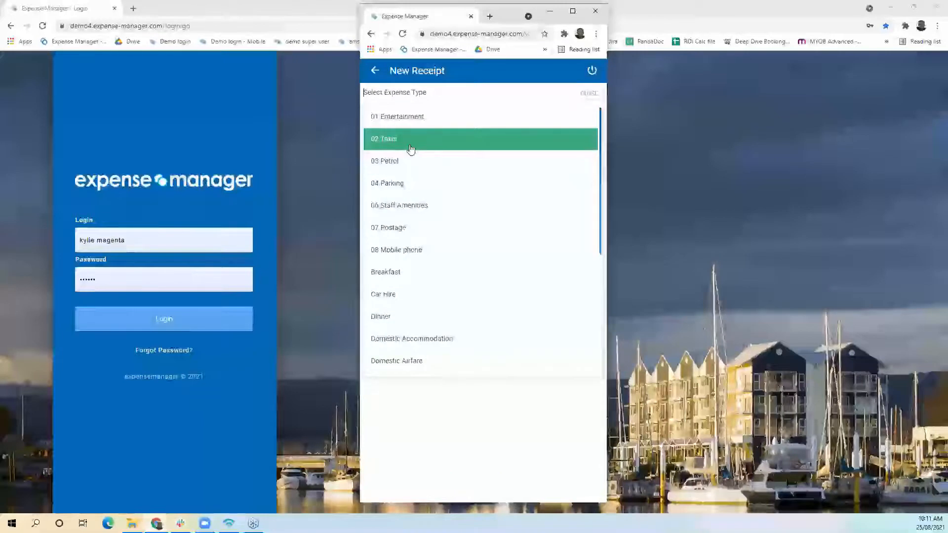
{"action": "left_click", "coordinate": [409, 149]}
{"action": "scroll", "coordinate": [443, 429], "scroll_direction": "down", "scroll_amount": 1}
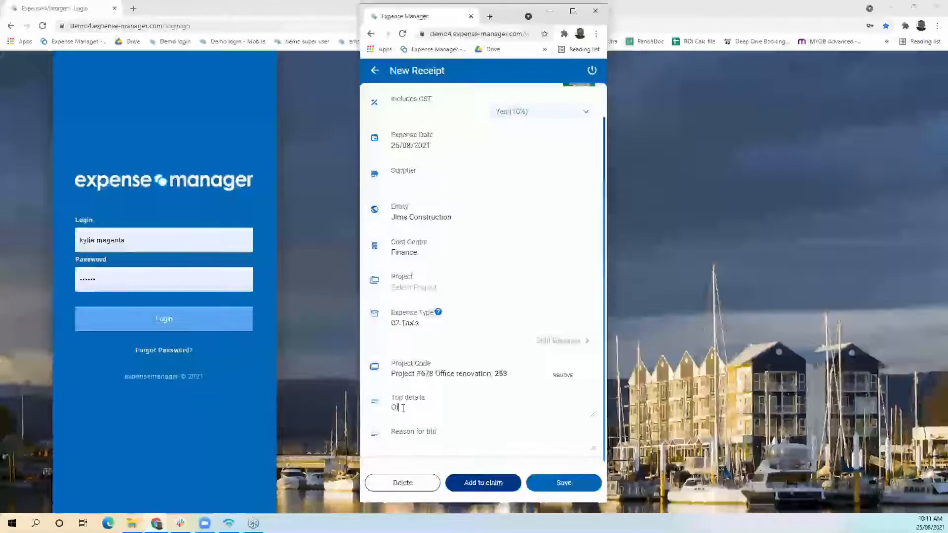
Enter "Office to Client A" as the trip details and save the taxi receipt
{"action": "type", "text": "to C"}
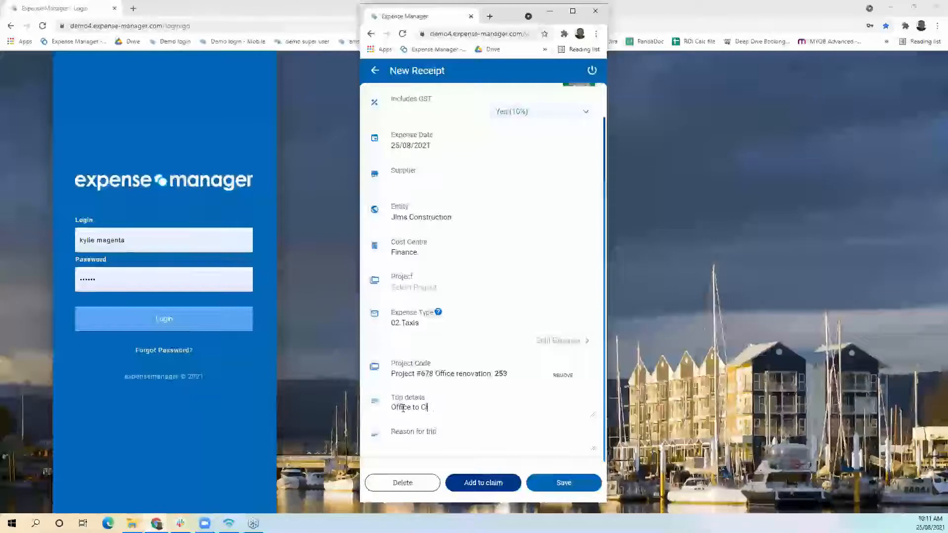
{"action": "type", "text": "nt A"}
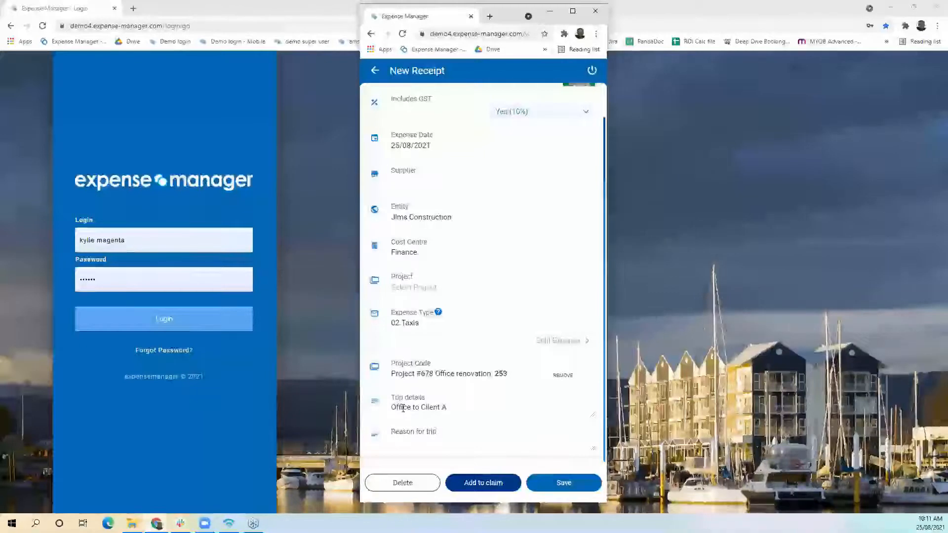
{"action": "scroll", "coordinate": [455, 321], "scroll_direction": "up", "scroll_amount": 1}
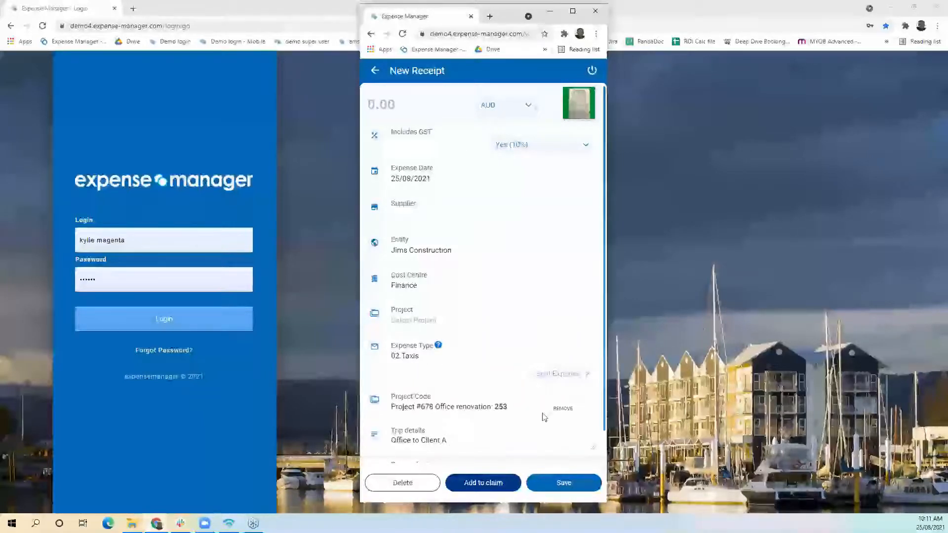
{"action": "scroll", "coordinate": [543, 416], "scroll_direction": "down", "scroll_amount": 1}
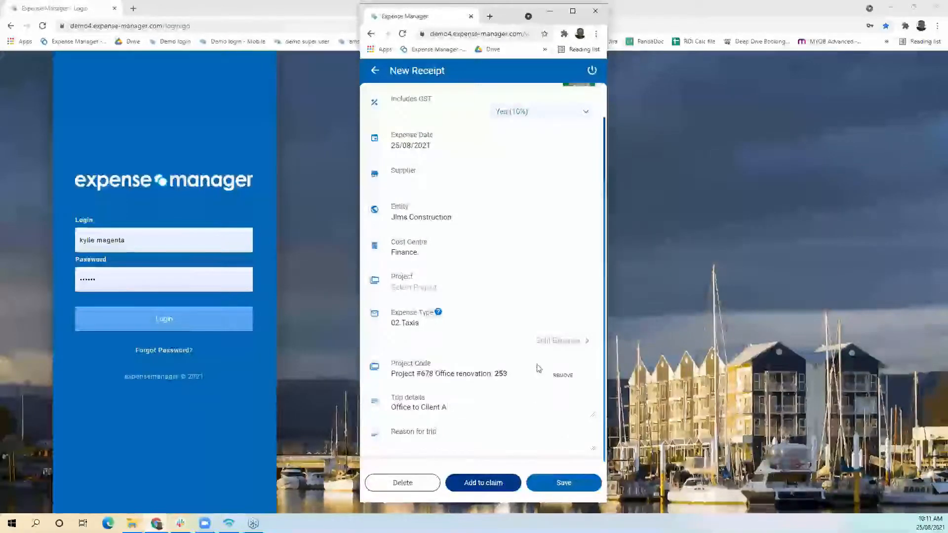
{"action": "left_click", "coordinate": [564, 482]}
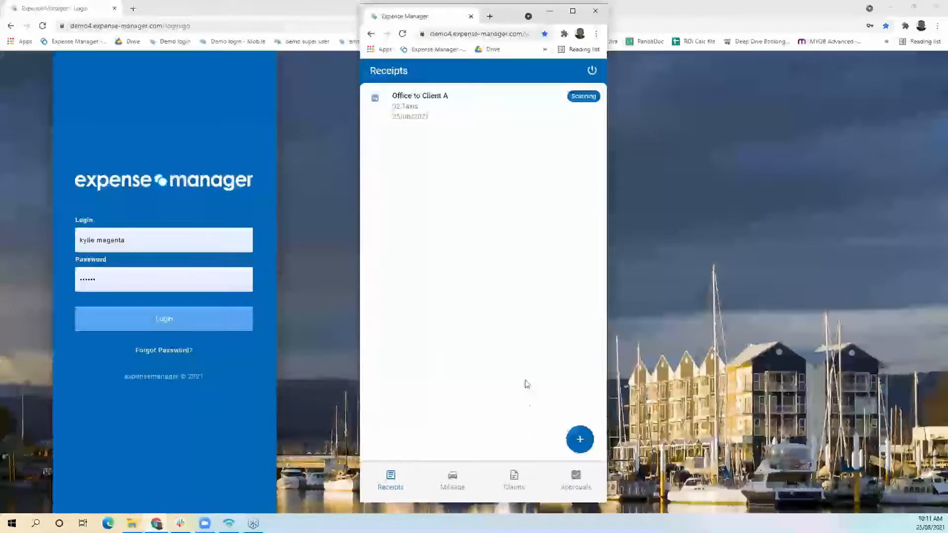
Start another new receipt and attach the image file "PETROL - $63.48" to it
{"action": "left_click", "coordinate": [580, 440]}
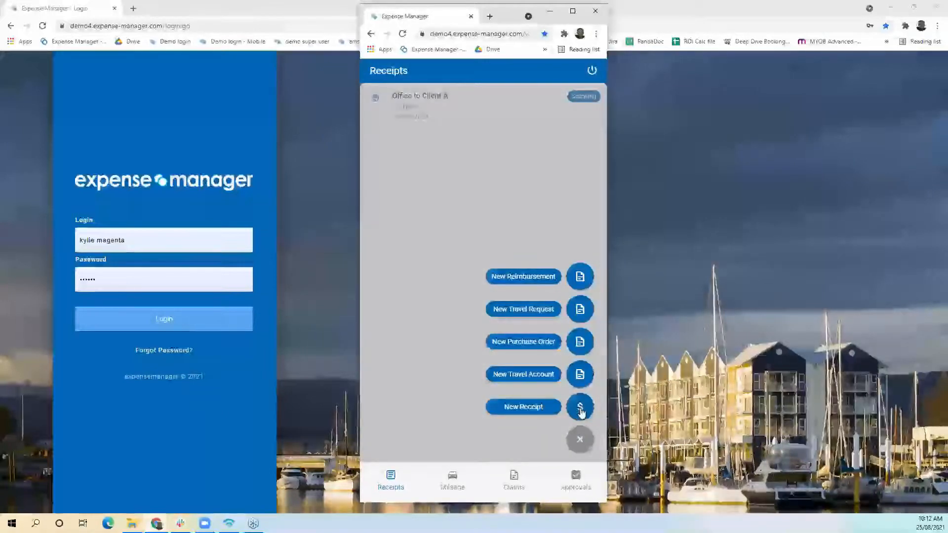
{"action": "left_click", "coordinate": [545, 410]}
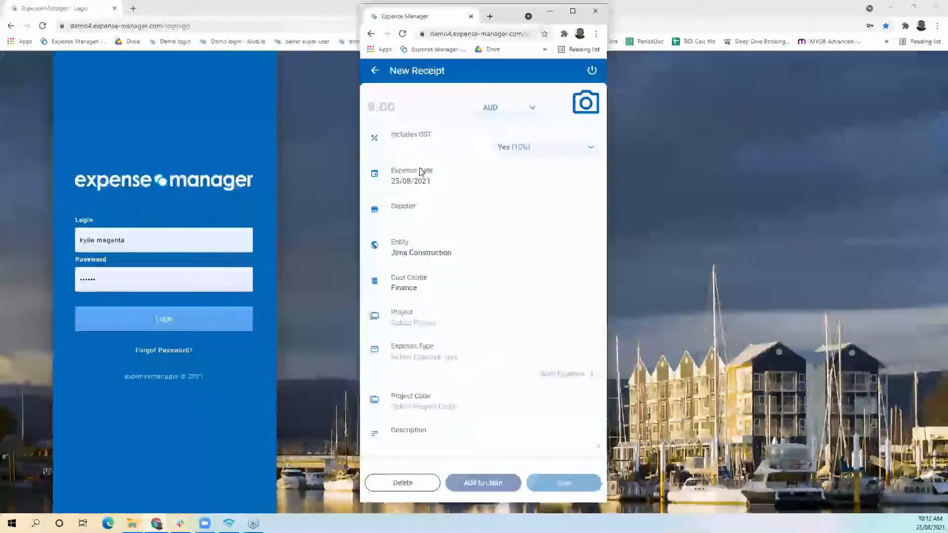
{"action": "left_click", "coordinate": [587, 110]}
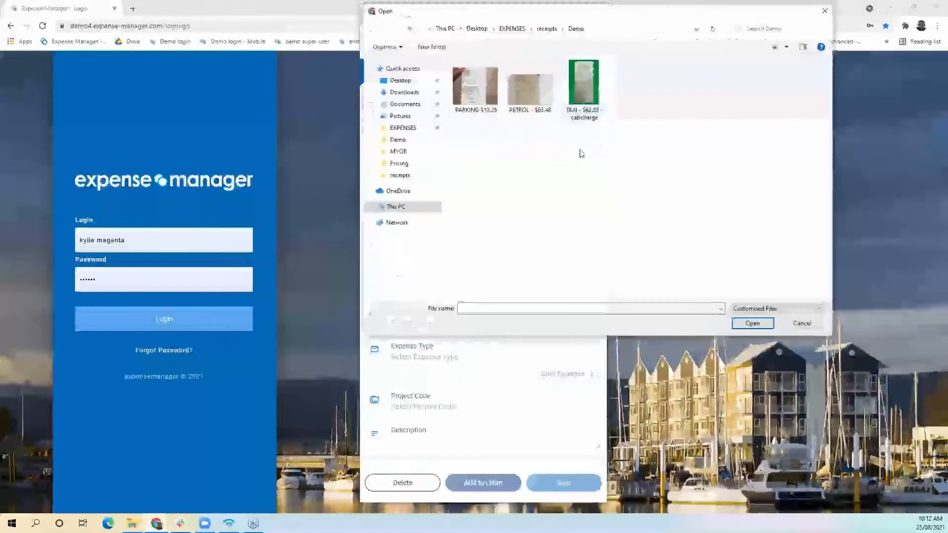
{"action": "left_click", "coordinate": [544, 114]}
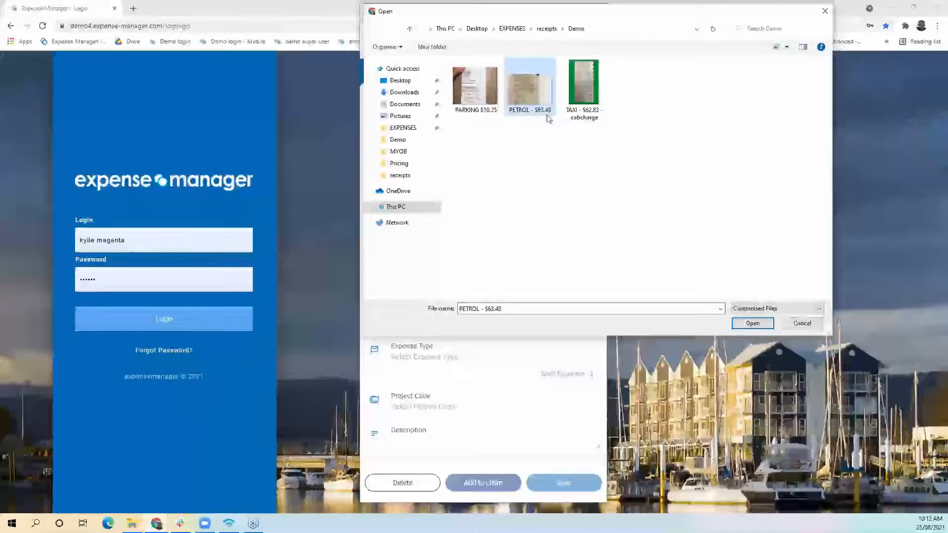
{"action": "left_click", "coordinate": [752, 324]}
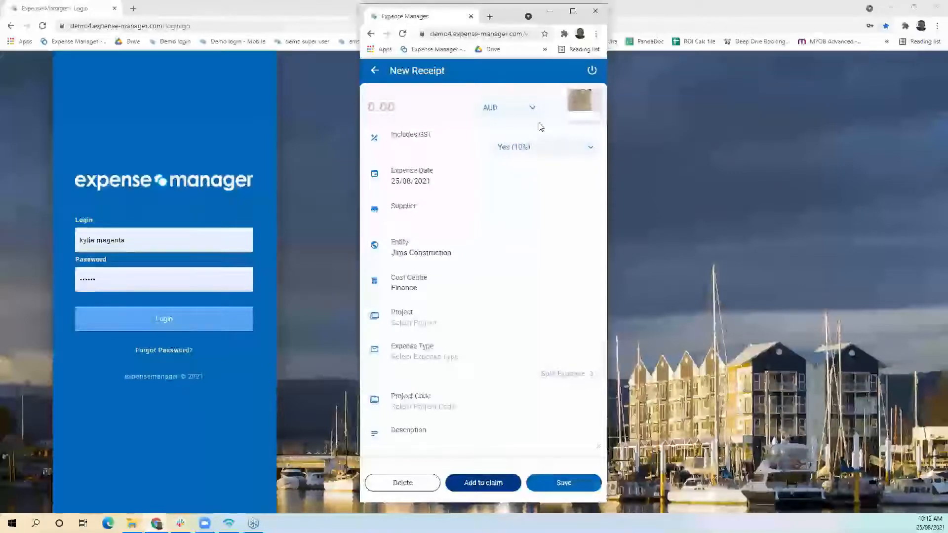
Set the petrol receipt's amount to 50.00 AUD
{"action": "left_click", "coordinate": [443, 107]}
{"action": "type", "text": "50"}
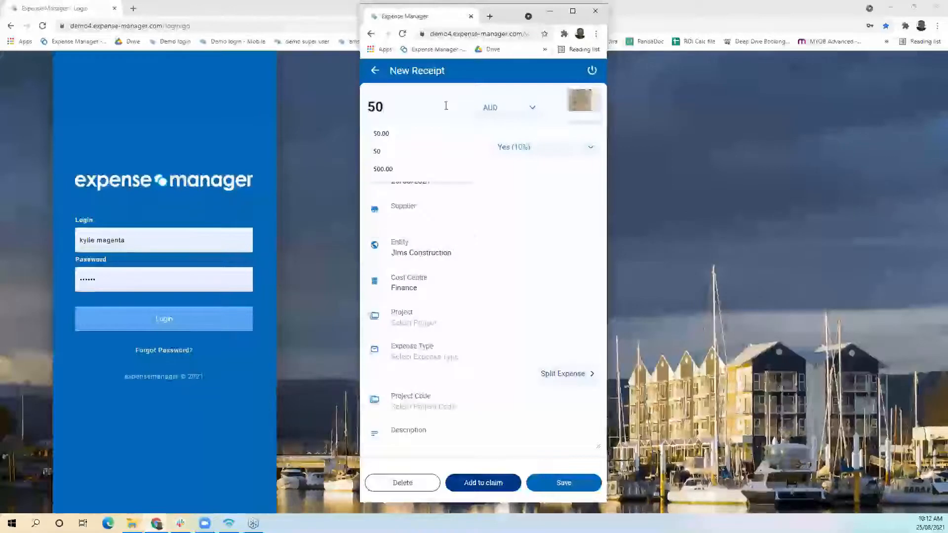
{"action": "left_click", "coordinate": [472, 132]}
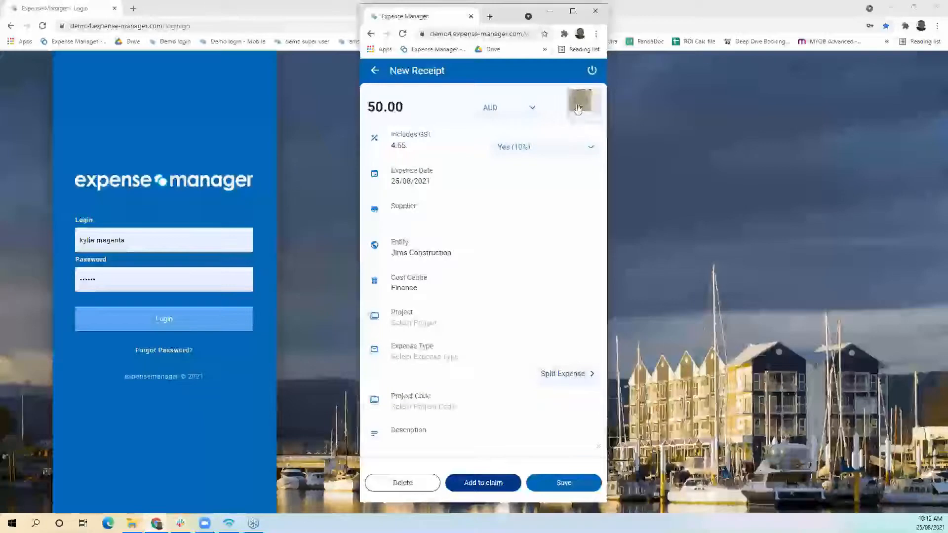
Fill in the petrol receipt with supplier BP Camperdown, expense type 03.Petrol and project code "No project code: 000"
{"action": "right_click", "coordinate": [427, 146]}
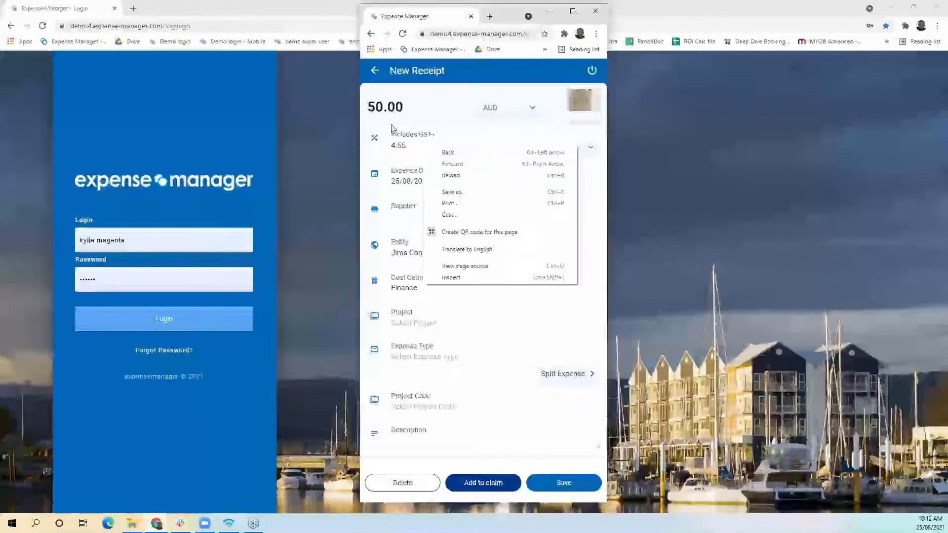
{"action": "left_click", "coordinate": [428, 136]}
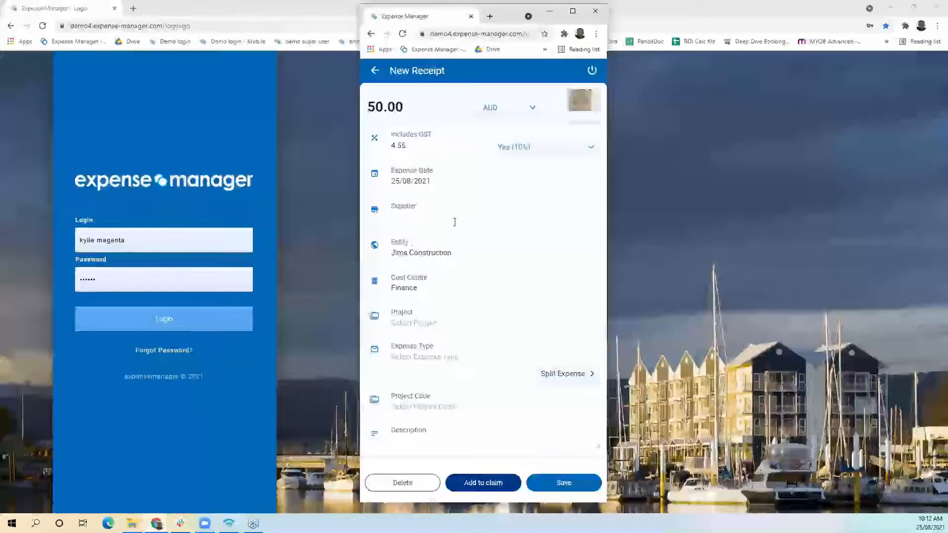
{"action": "left_click", "coordinate": [426, 221]}
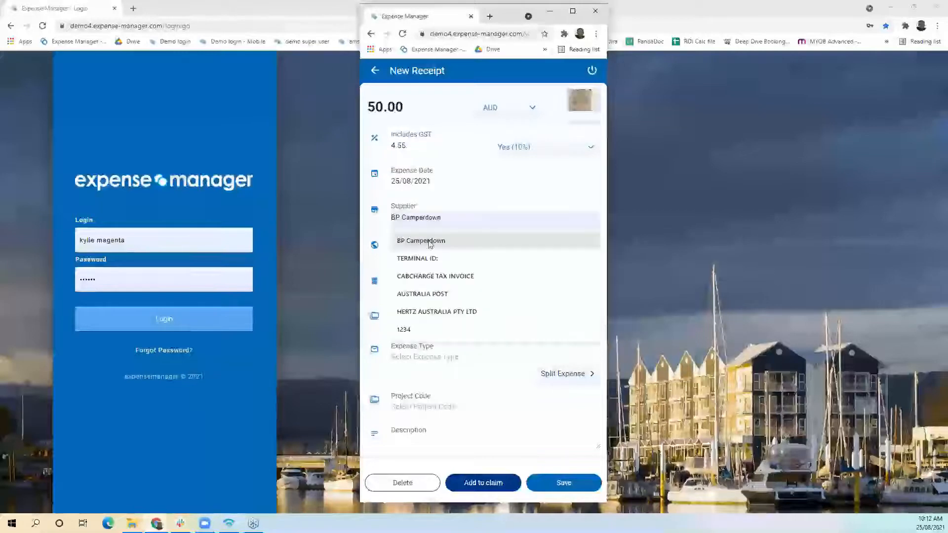
{"action": "left_click", "coordinate": [426, 238]}
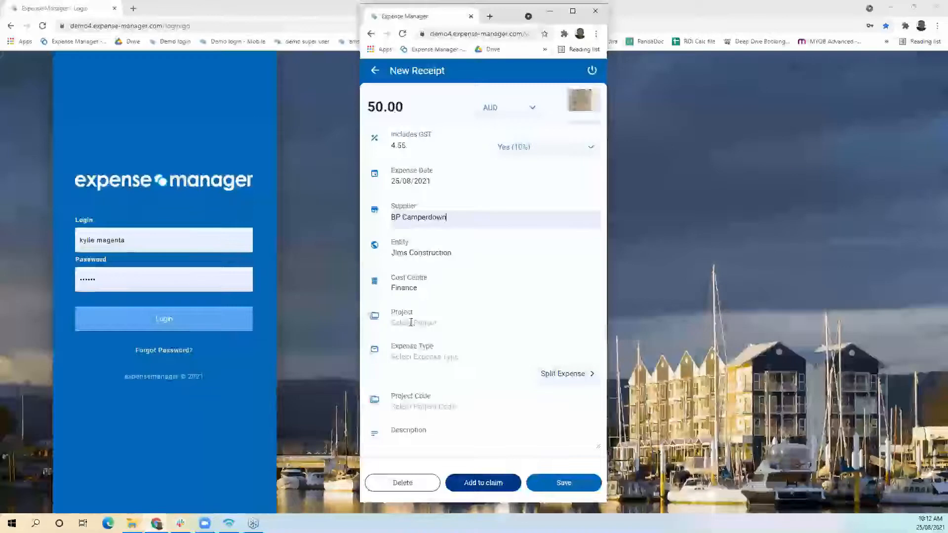
{"action": "left_click", "coordinate": [420, 355]}
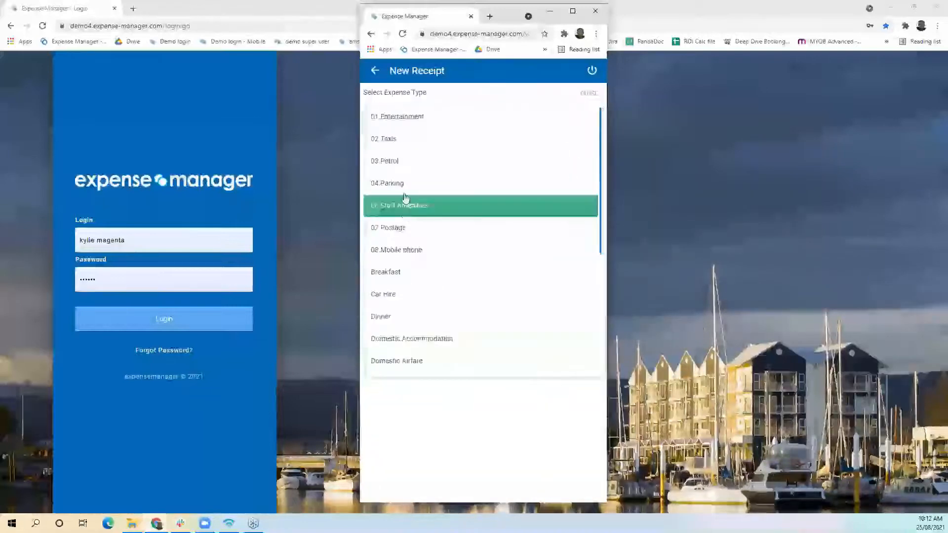
{"action": "left_click", "coordinate": [409, 171]}
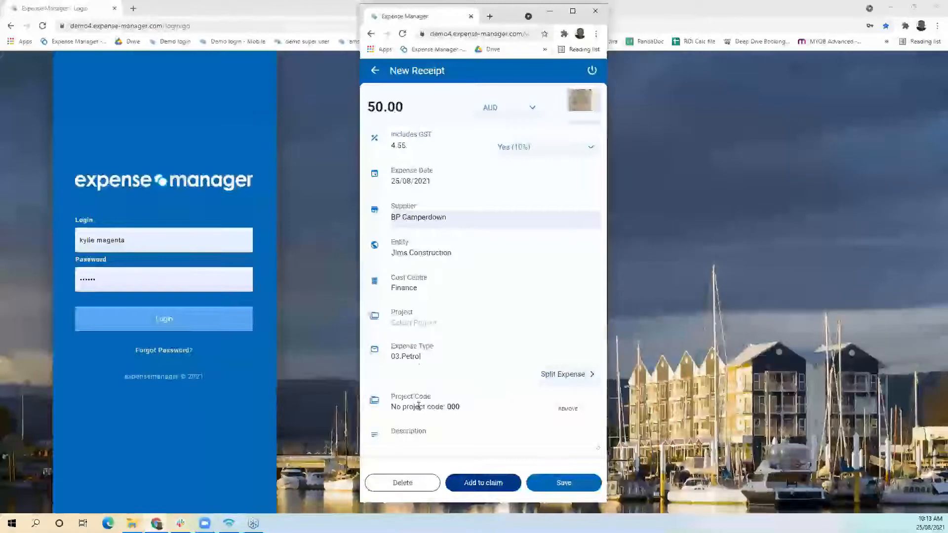
Switch the expense type to Domestic Accommodation to examine its trip fields, and set it back to 03.Petrol
{"action": "left_click", "coordinate": [420, 358]}
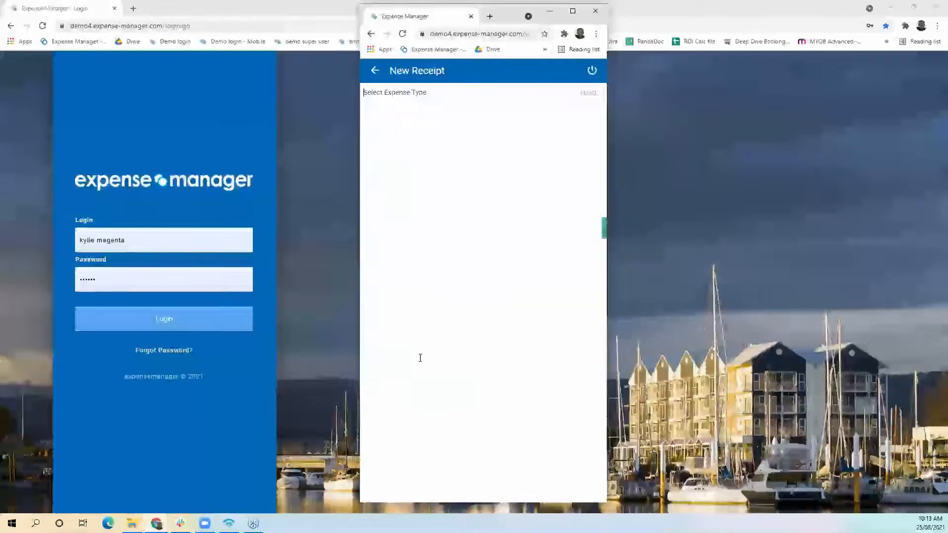
{"action": "left_click", "coordinate": [420, 350]}
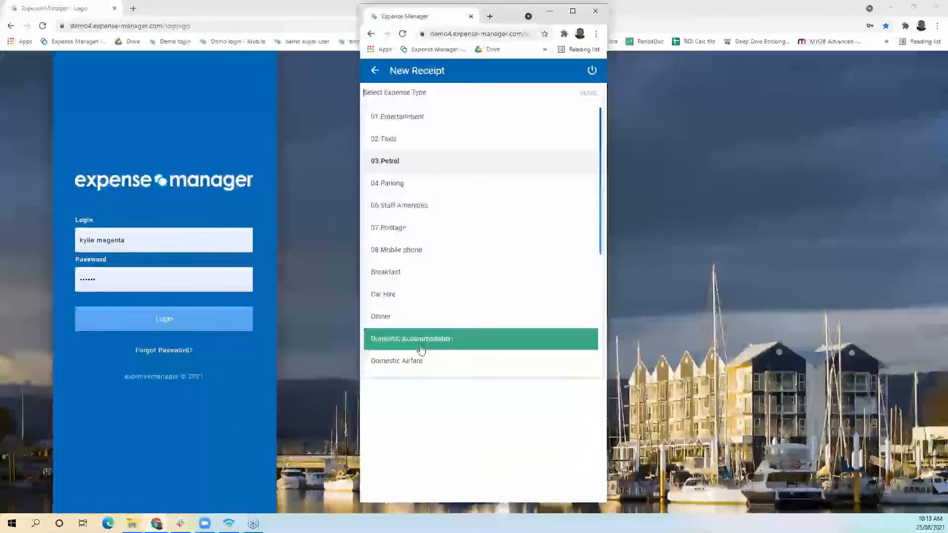
{"action": "scroll", "coordinate": [426, 346], "scroll_direction": "down", "scroll_amount": 2}
{"action": "scroll", "coordinate": [426, 345], "scroll_direction": "down", "scroll_amount": 3}
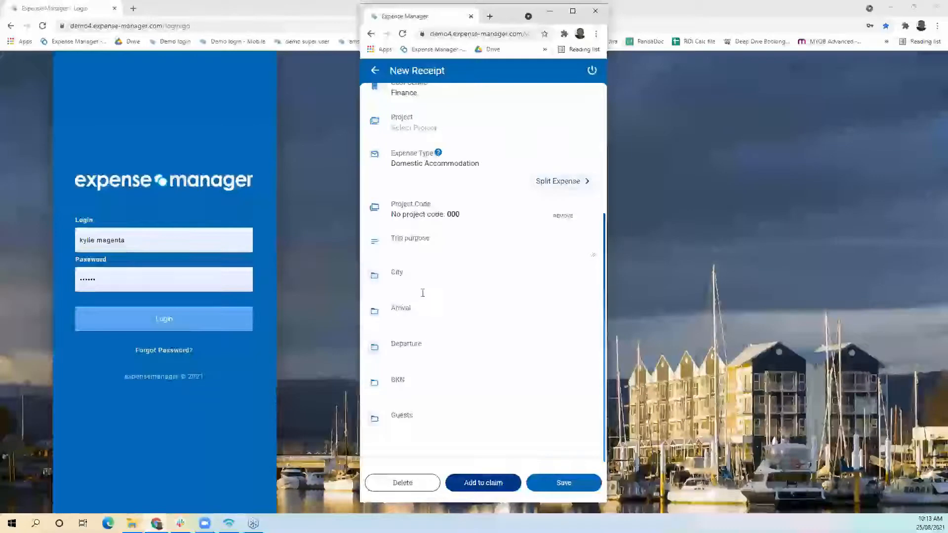
{"action": "scroll", "coordinate": [424, 309], "scroll_direction": "up", "scroll_amount": 3}
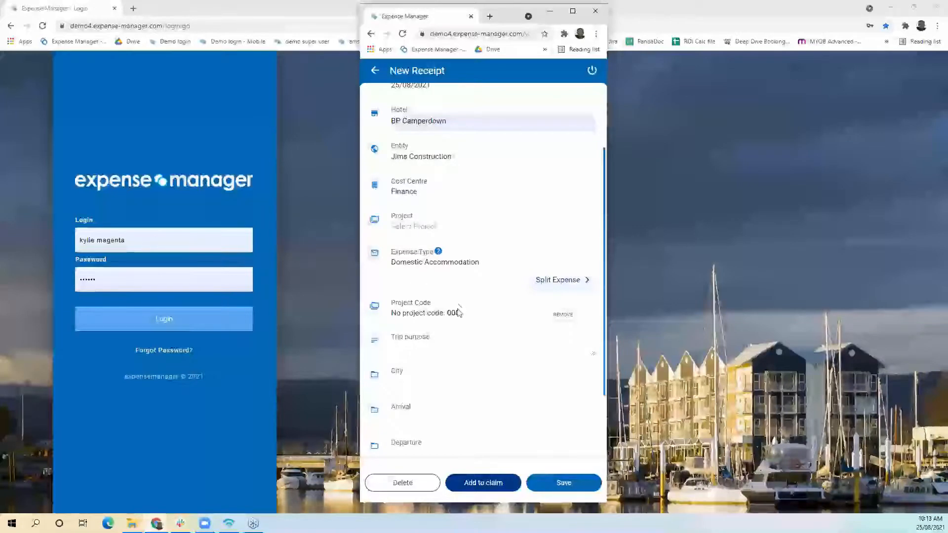
{"action": "scroll", "coordinate": [458, 328], "scroll_direction": "down", "scroll_amount": 1}
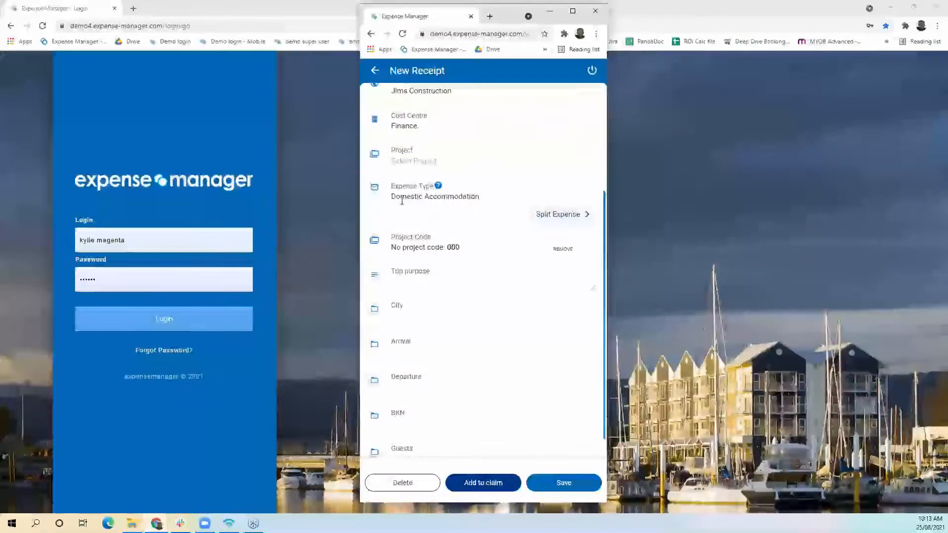
{"action": "left_click", "coordinate": [402, 200]}
{"action": "left_click", "coordinate": [421, 187]}
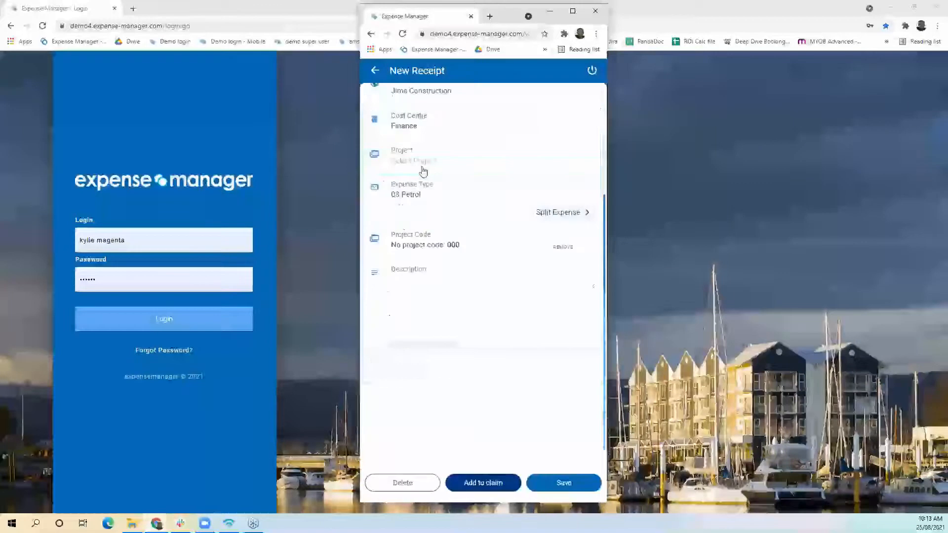
Add the petrol receipt to the existing Reimbursement claim
{"action": "left_click", "coordinate": [483, 482]}
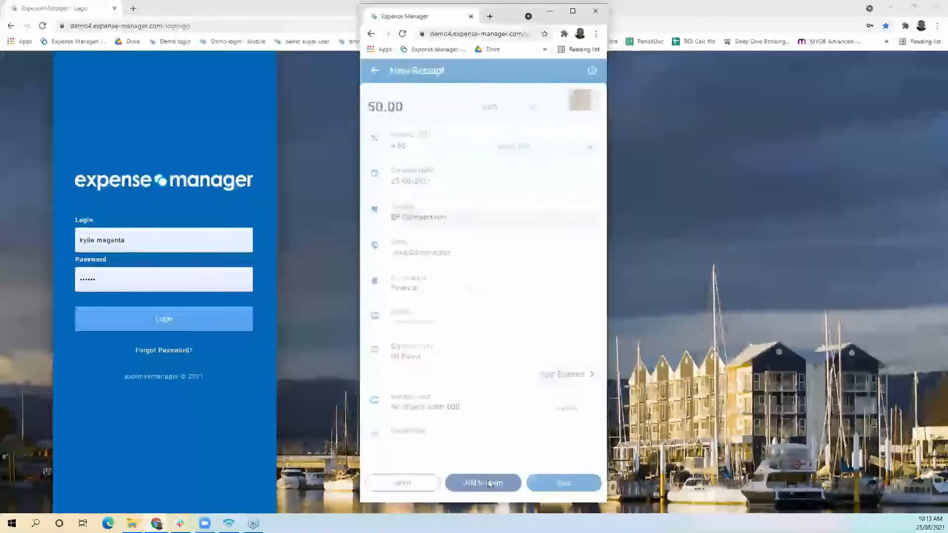
{"action": "left_click", "coordinate": [437, 278]}
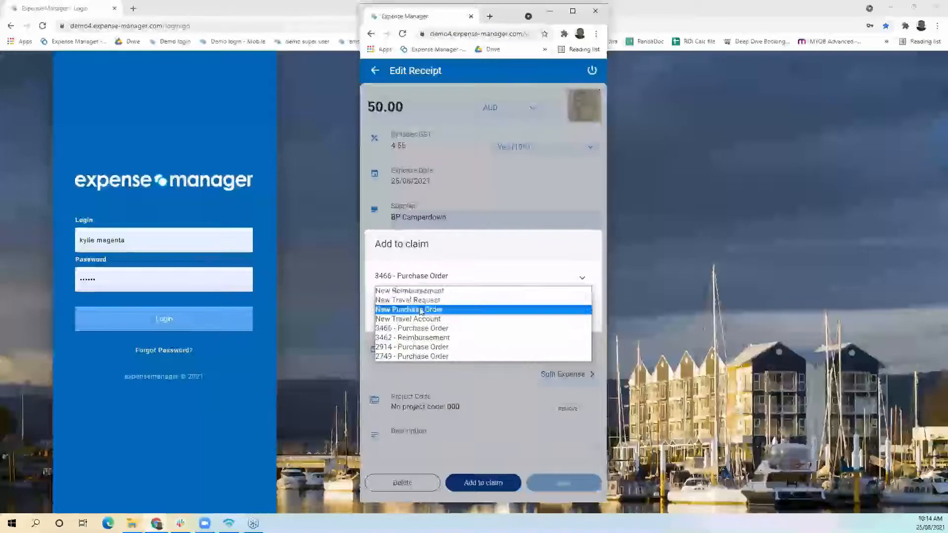
{"action": "left_click", "coordinate": [396, 340]}
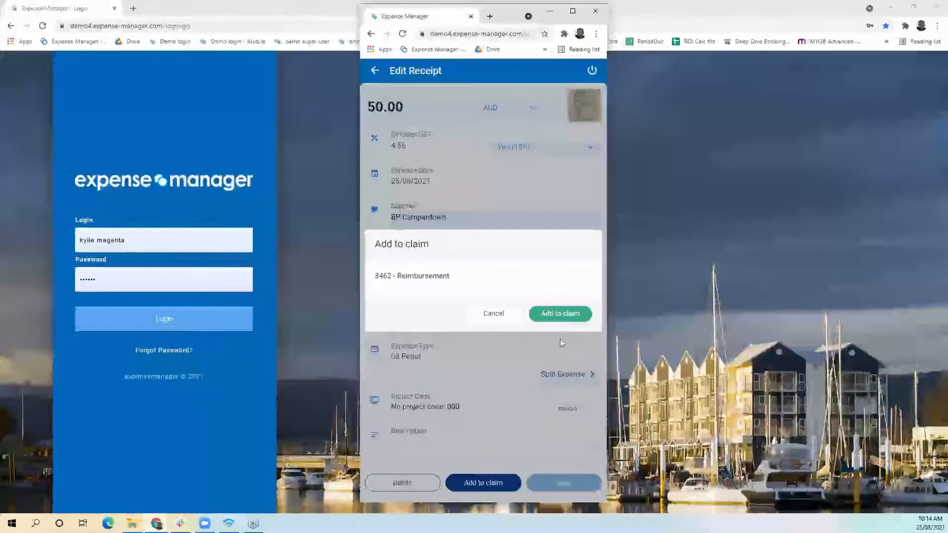
{"action": "left_click", "coordinate": [563, 321]}
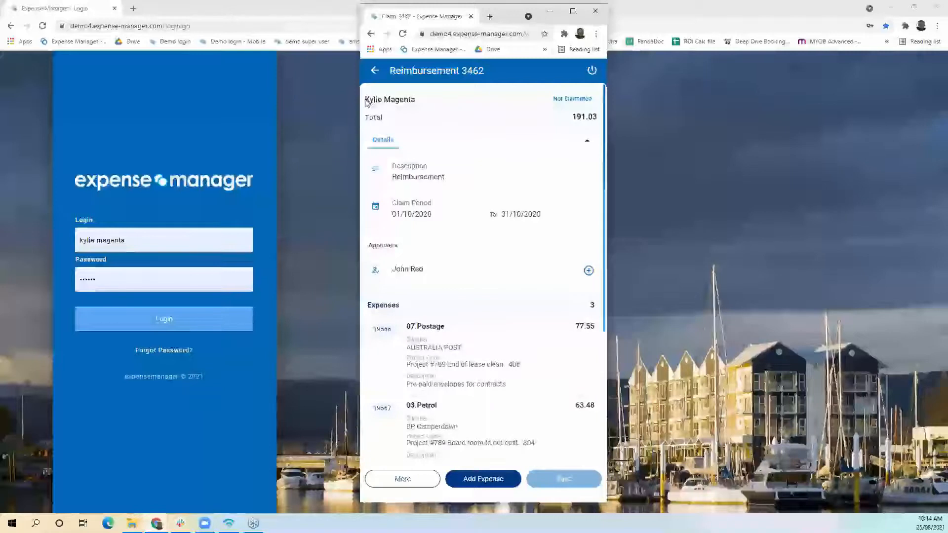
Examine the claimant name and submission status in the reimbursement claim's header
{"action": "left_click_drag", "start_coordinate": [367, 99], "coordinate": [418, 97]}
{"action": "right_click", "coordinate": [422, 97]}
{"action": "left_click", "coordinate": [393, 98]}
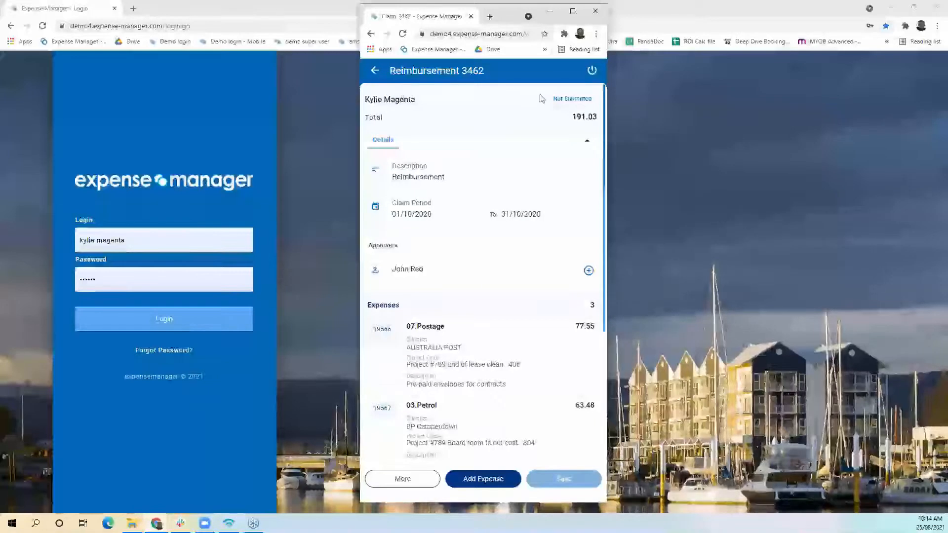
{"action": "left_click_drag", "start_coordinate": [586, 99], "coordinate": [521, 109]}
{"action": "left_click", "coordinate": [503, 110]}
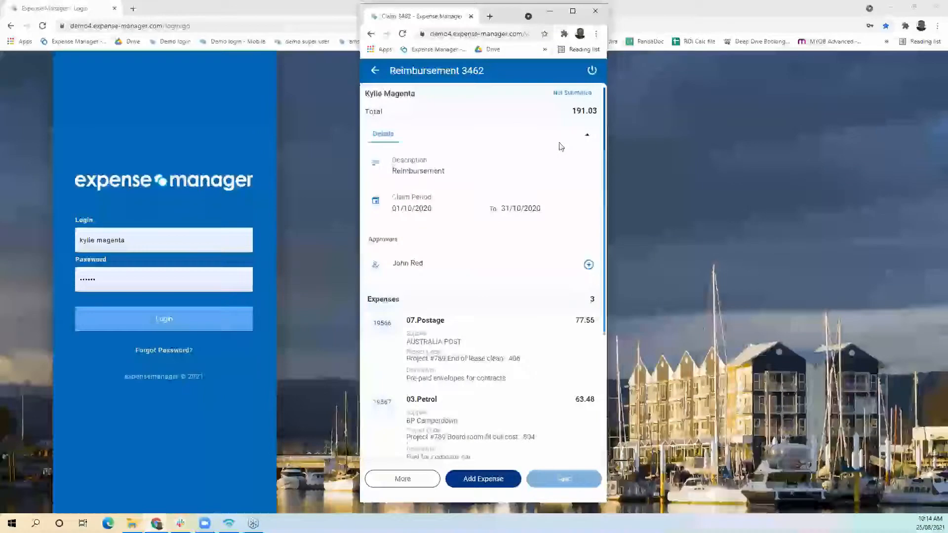
Set the claim's description to "Reimbursement - October 2020"
{"action": "scroll", "coordinate": [514, 147], "scroll_direction": "down", "scroll_amount": 1}
{"action": "left_click", "coordinate": [449, 155]}
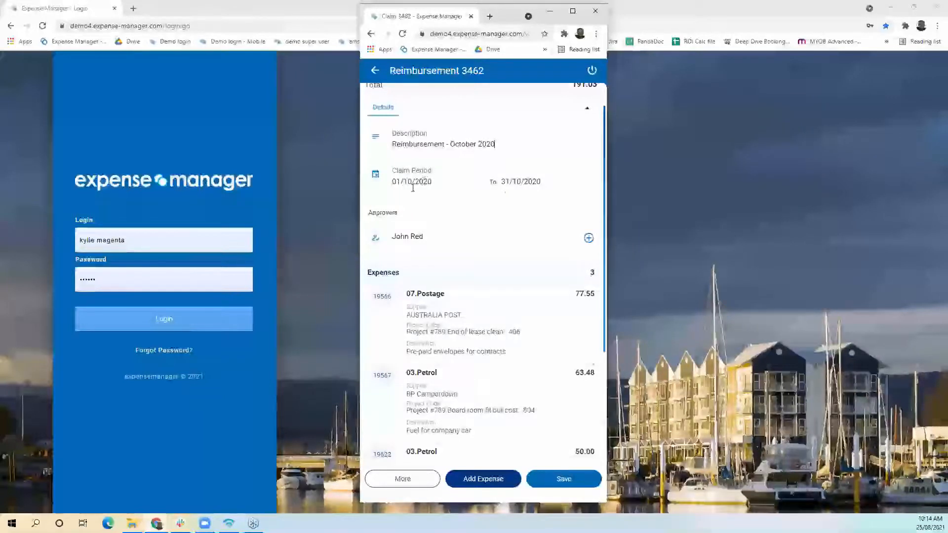
{"action": "left_click", "coordinate": [517, 320]}
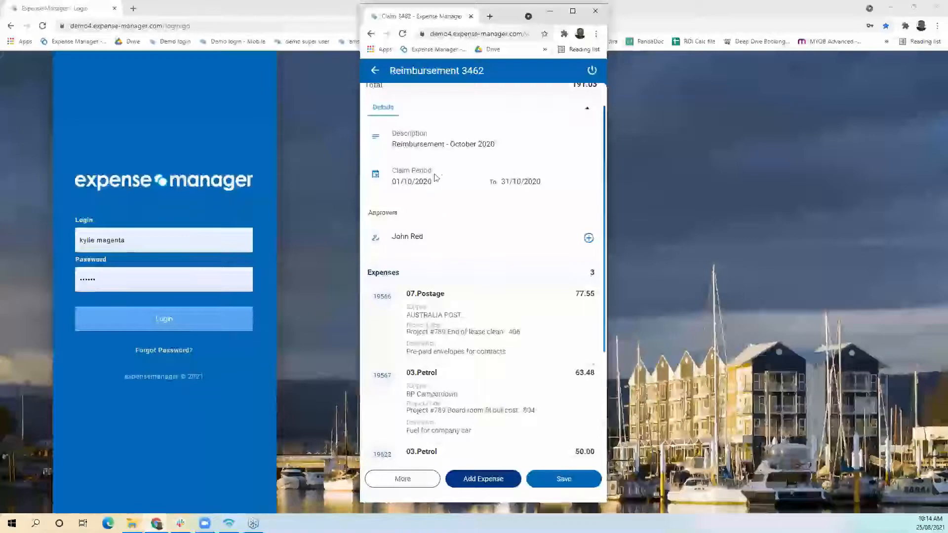
Review the claim details, open the list of available approvers and close it without choosing one
{"action": "scroll", "coordinate": [404, 187], "scroll_direction": "down", "scroll_amount": 1}
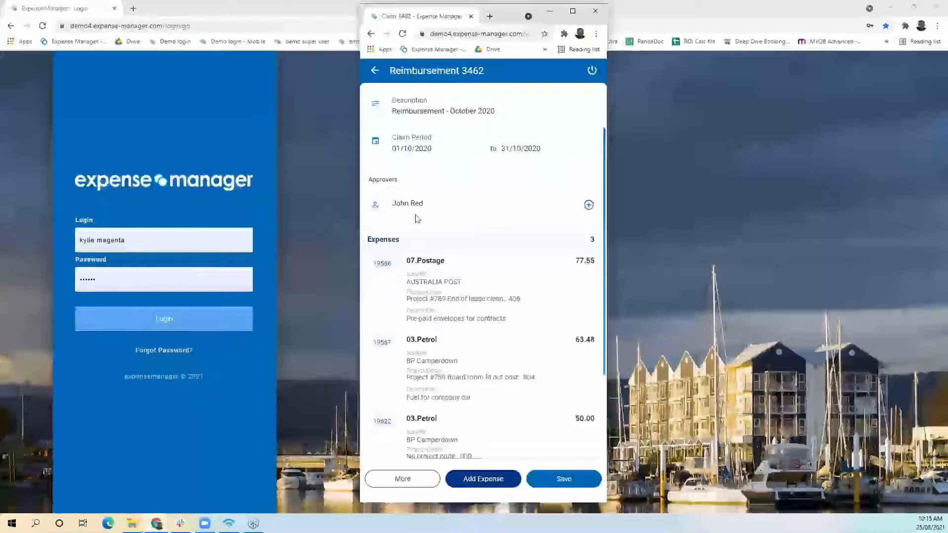
{"action": "scroll", "coordinate": [437, 208], "scroll_direction": "up", "scroll_amount": 2}
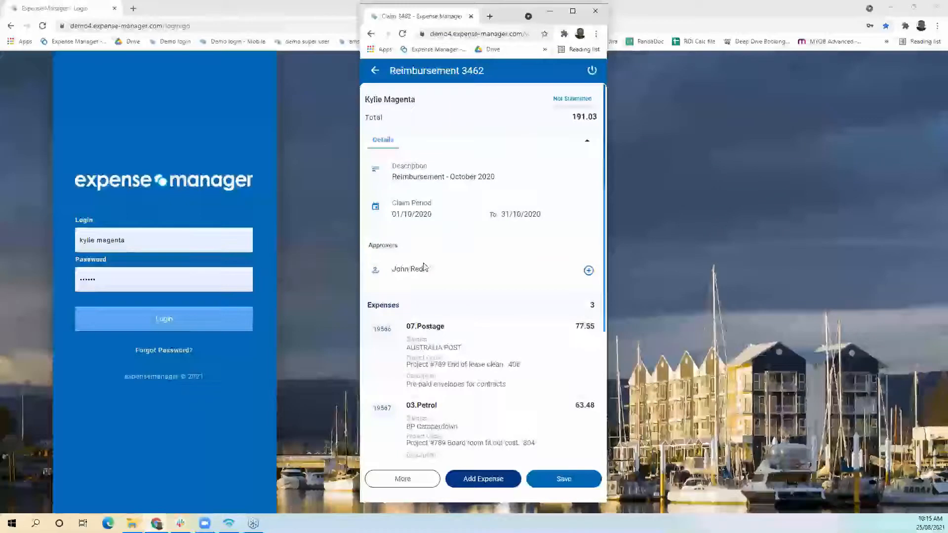
{"action": "left_click", "coordinate": [456, 275]}
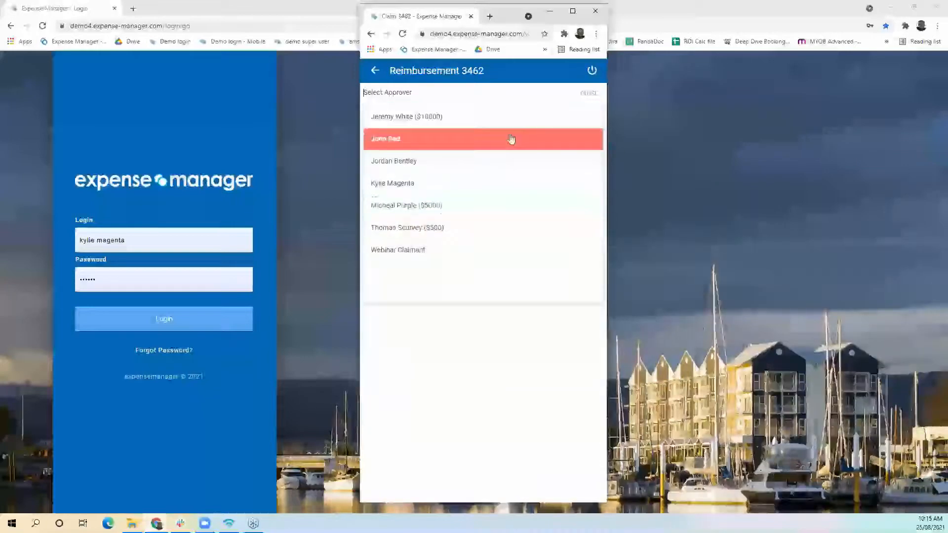
{"action": "left_click", "coordinate": [587, 89]}
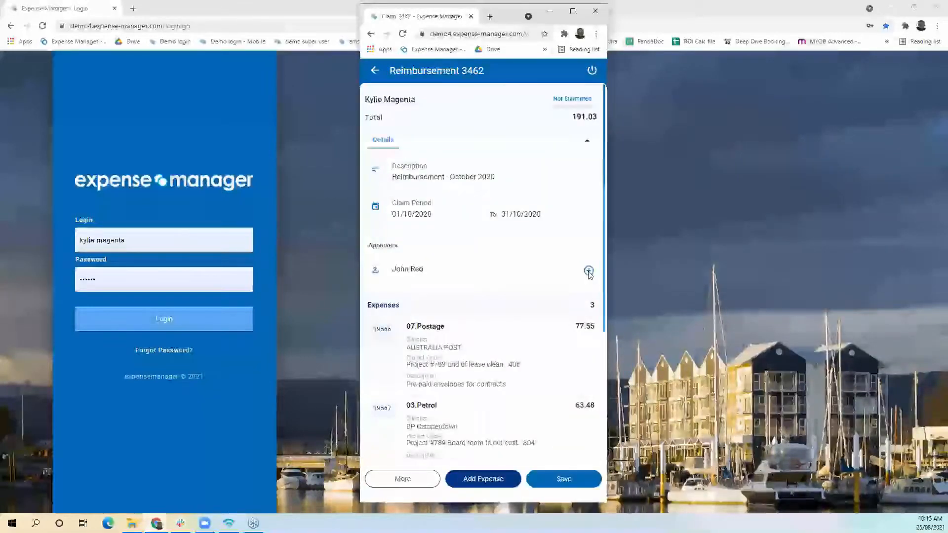
Add a second approver line to the claim and remove it again
{"action": "double_click", "coordinate": [589, 271]}
{"action": "left_click", "coordinate": [589, 327]}
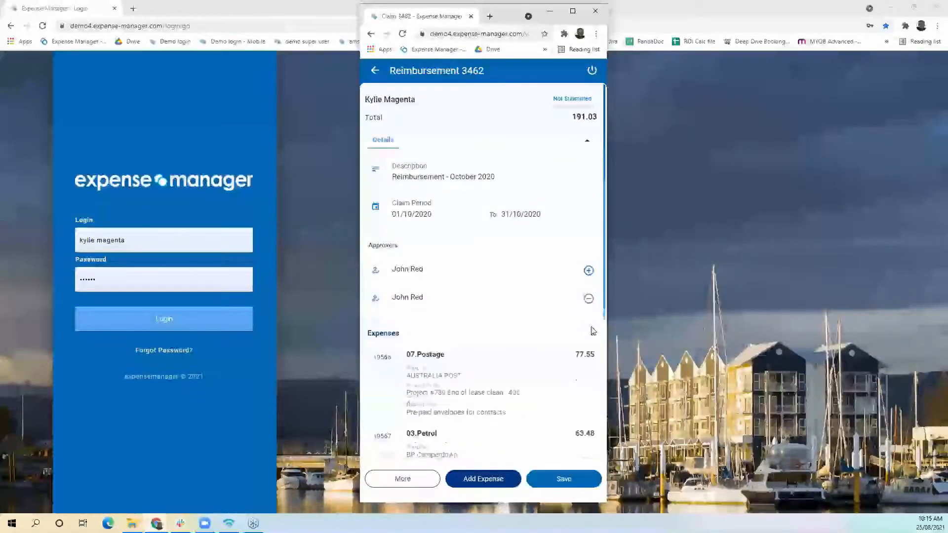
{"action": "left_click", "coordinate": [589, 298]}
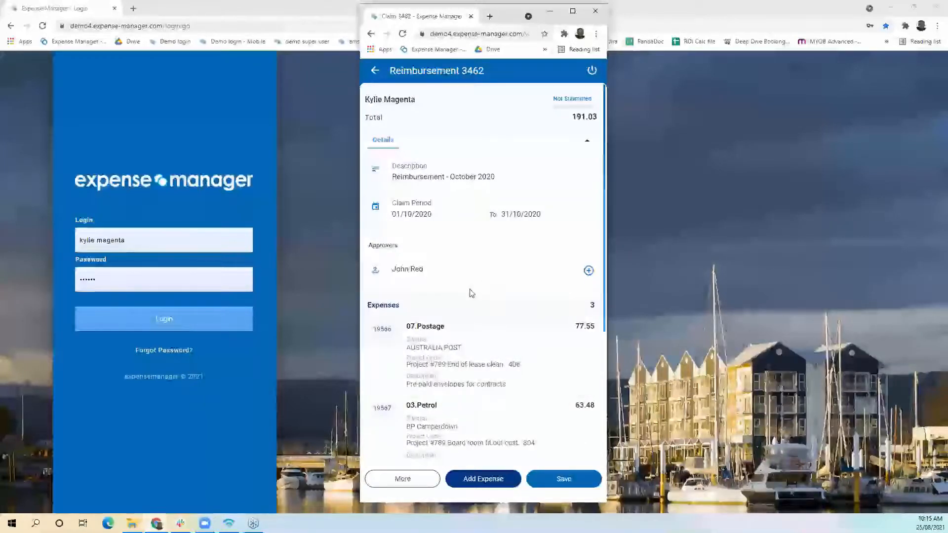
Look through the available approvers once more and reselect the claim's current approver
{"action": "scroll", "coordinate": [563, 230], "scroll_direction": "down", "scroll_amount": 2}
{"action": "left_click", "coordinate": [573, 211]}
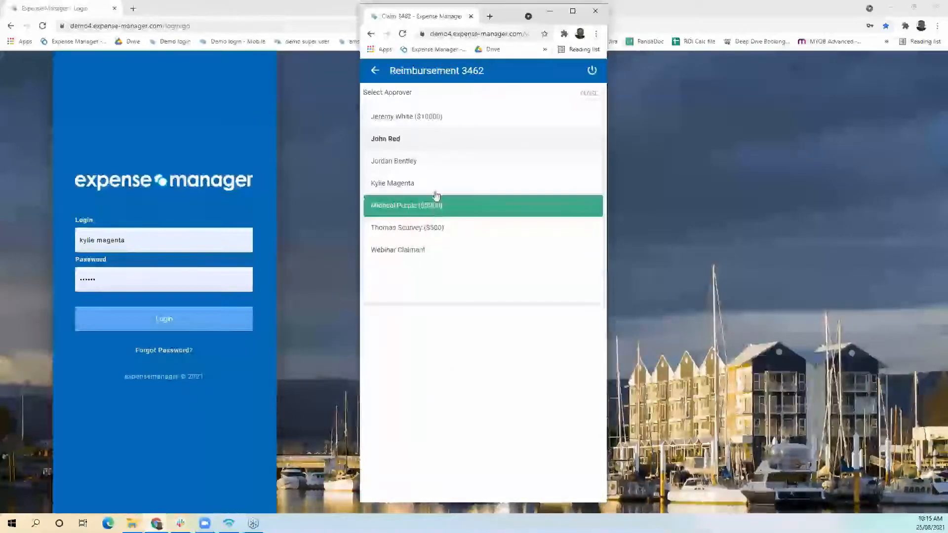
{"action": "left_click", "coordinate": [444, 145]}
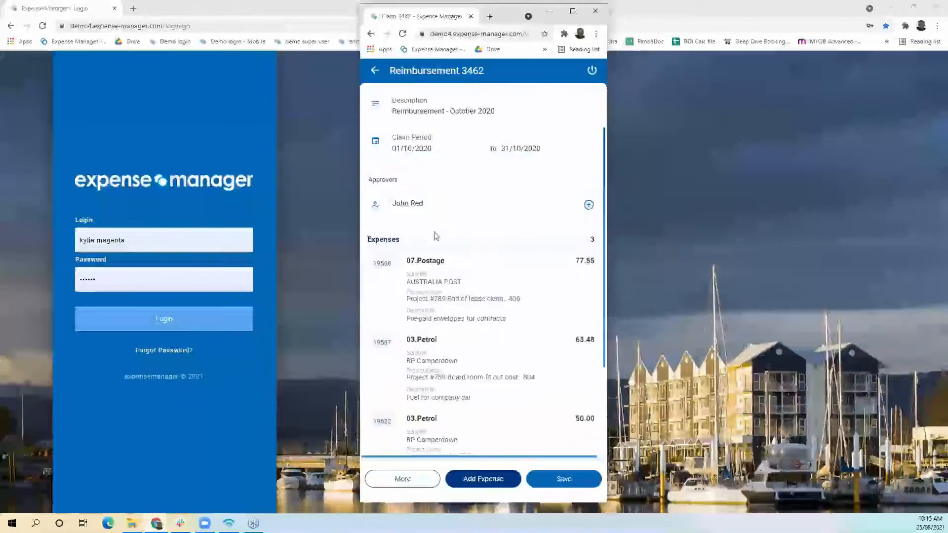
Review the claim's expense lines and totals, and open the 50.00 petrol expense to examine its details
{"action": "scroll", "coordinate": [437, 239], "scroll_direction": "down", "scroll_amount": 2}
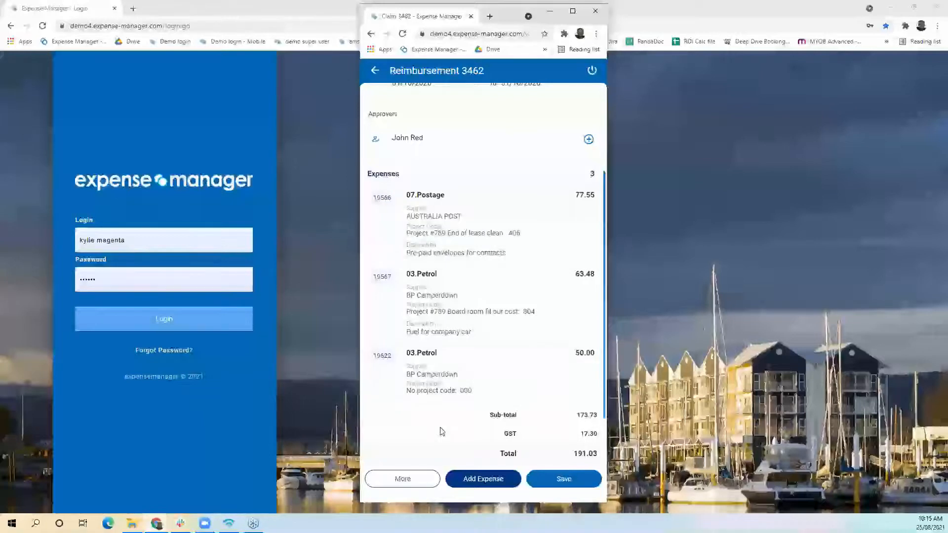
{"action": "scroll", "coordinate": [435, 382], "scroll_direction": "down", "scroll_amount": 1}
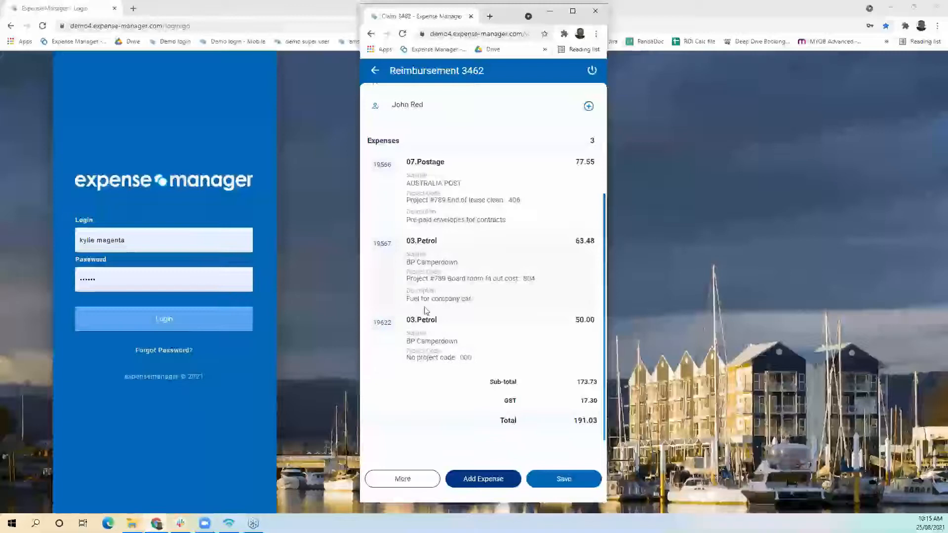
{"action": "left_click", "coordinate": [437, 348]}
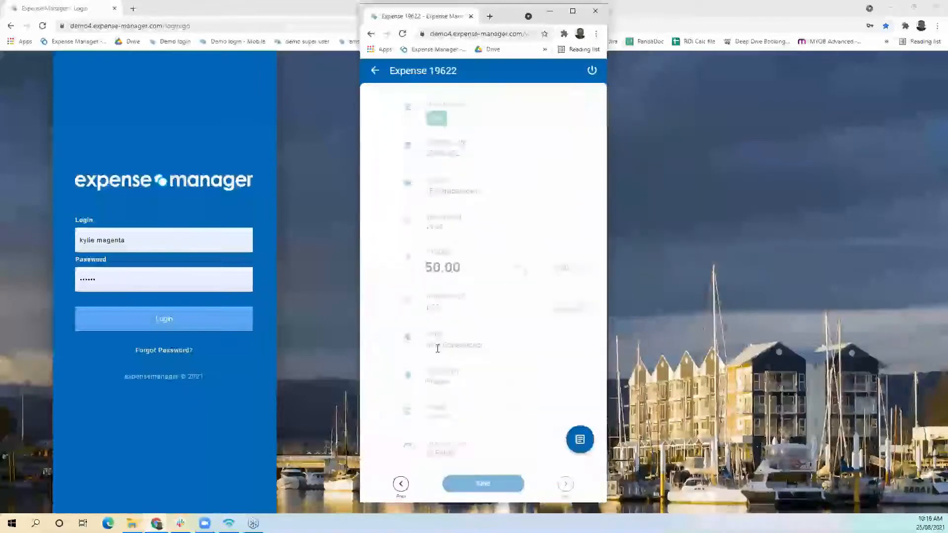
{"action": "scroll", "coordinate": [452, 247], "scroll_direction": "down", "scroll_amount": 5}
{"action": "scroll", "coordinate": [494, 365], "scroll_direction": "up", "scroll_amount": 6}
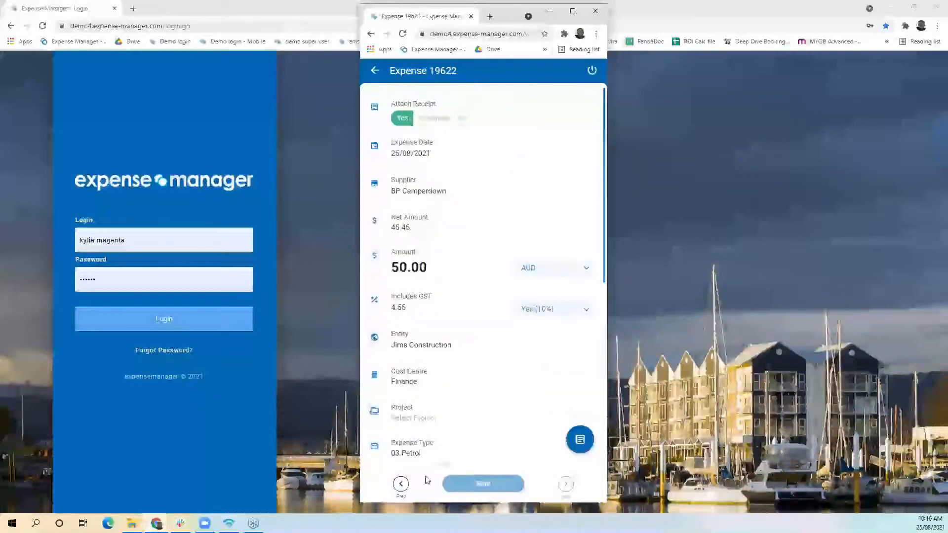
Browse to the previous expense and back, and return to the reimbursement claim
{"action": "left_click", "coordinate": [401, 485]}
{"action": "left_click", "coordinate": [565, 492]}
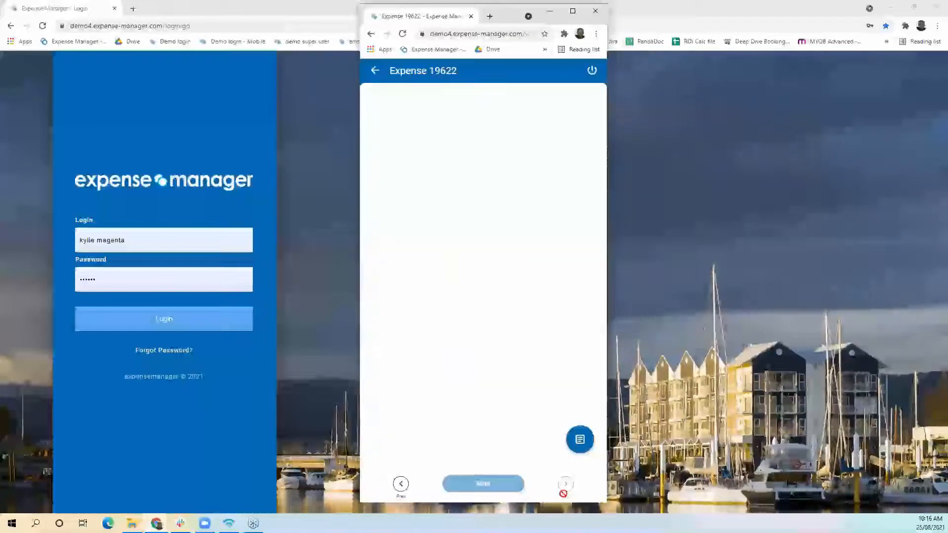
{"action": "left_click", "coordinate": [376, 71]}
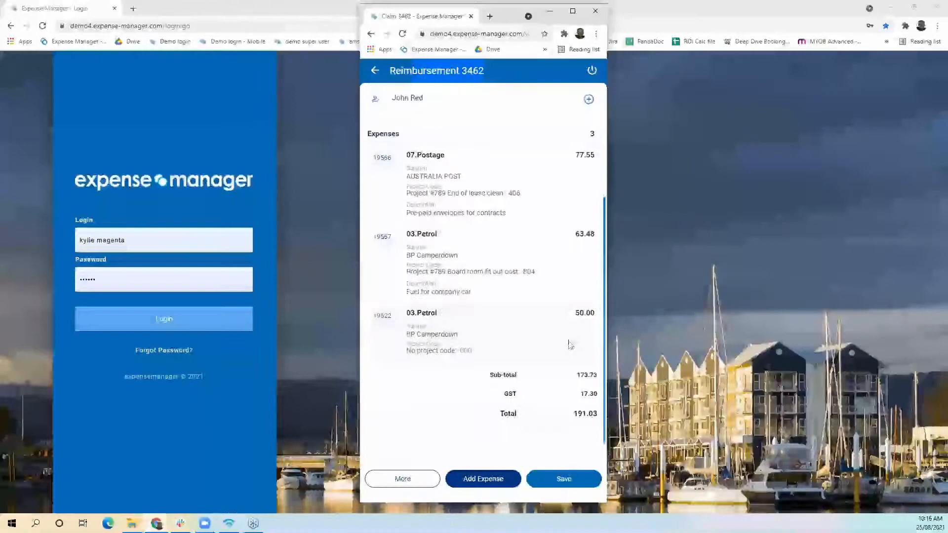
Look at the additional actions available for the reimbursement claim, close them and save the claim
{"action": "scroll", "coordinate": [567, 343], "scroll_direction": "down", "scroll_amount": 1}
{"action": "left_click", "coordinate": [409, 473]}
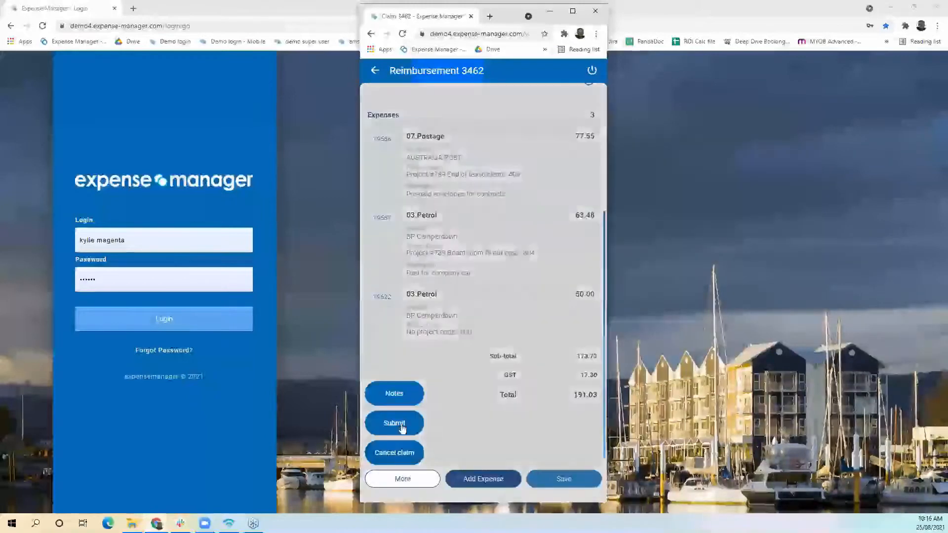
{"action": "left_click", "coordinate": [541, 449]}
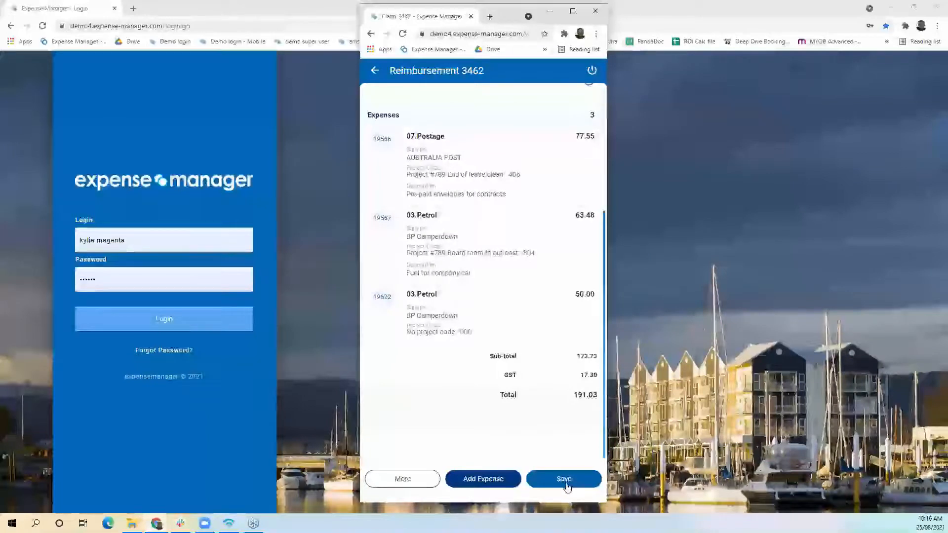
{"action": "left_click", "coordinate": [565, 479]}
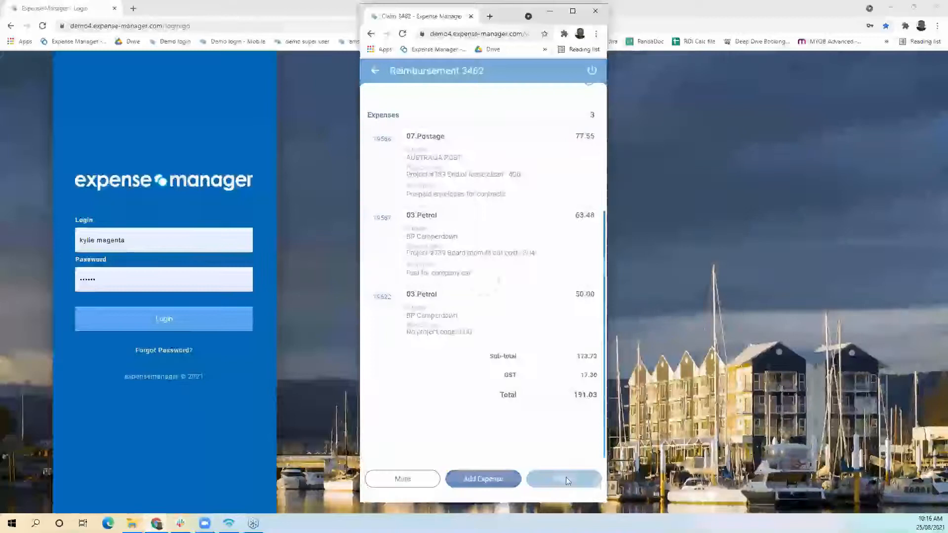
Return to the claims overview and go through the claims by status, ending with the approved ones
{"action": "left_click", "coordinate": [375, 70]}
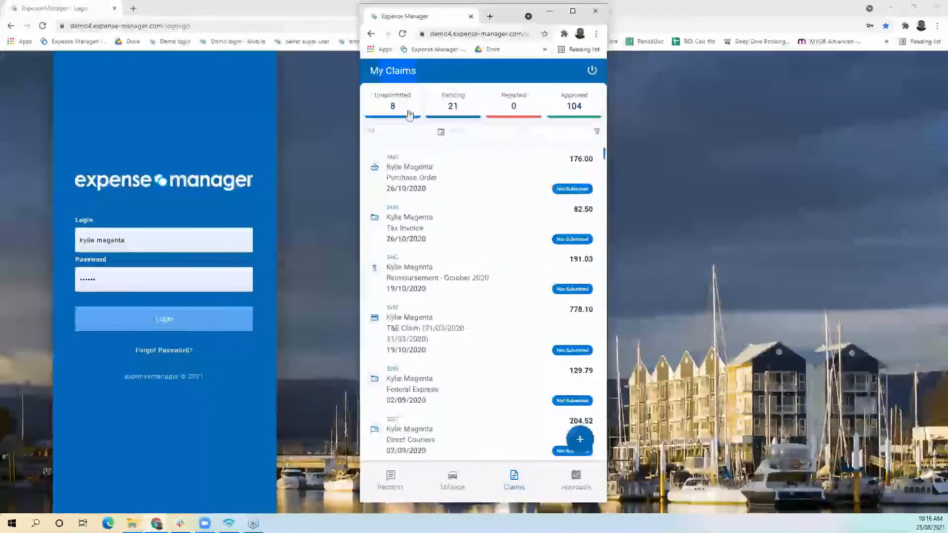
{"action": "left_click", "coordinate": [393, 101]}
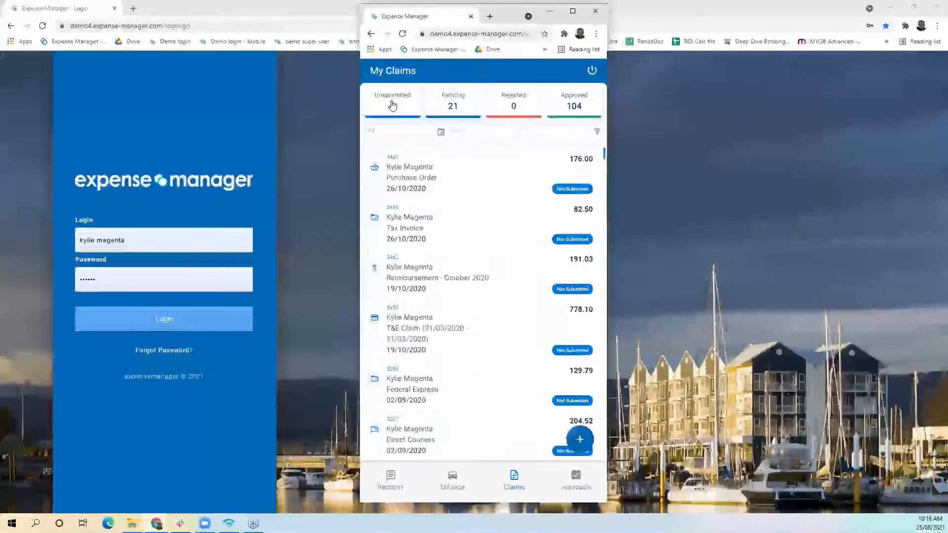
{"action": "left_click", "coordinate": [441, 115]}
{"action": "left_click", "coordinate": [571, 104]}
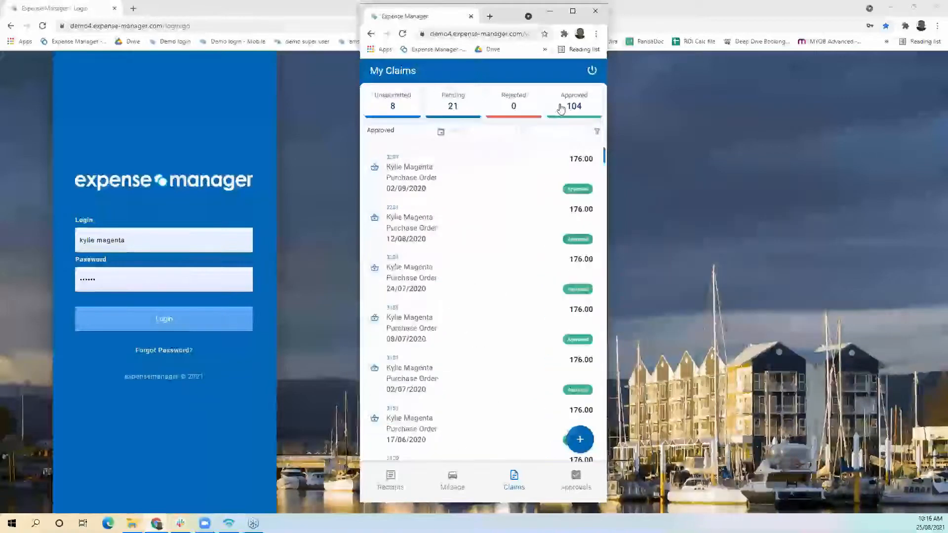
Start a mileage expense with Top Ryde City Shopping Centre as the origin and expense manager as the destination
{"action": "left_click", "coordinate": [455, 482]}
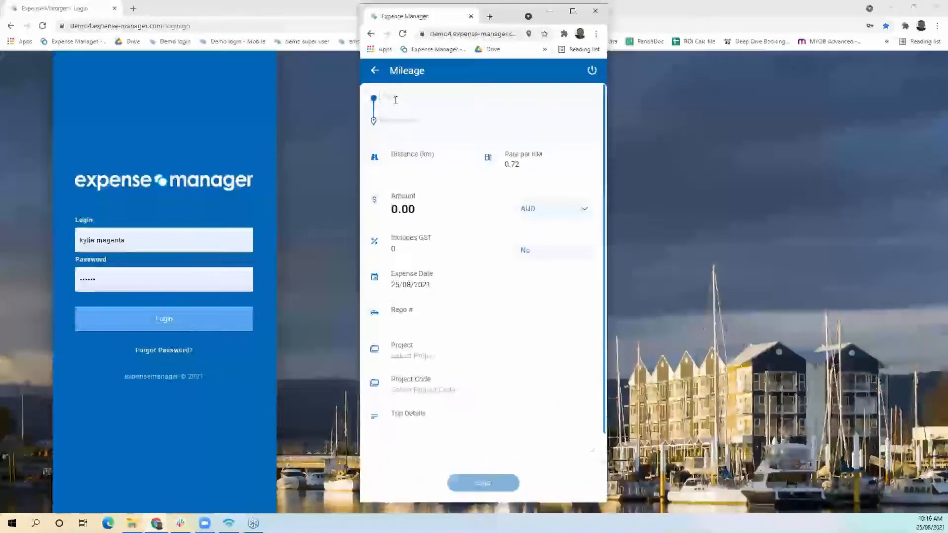
{"action": "left_click", "coordinate": [396, 100]}
{"action": "type", "text": "top ryud"}
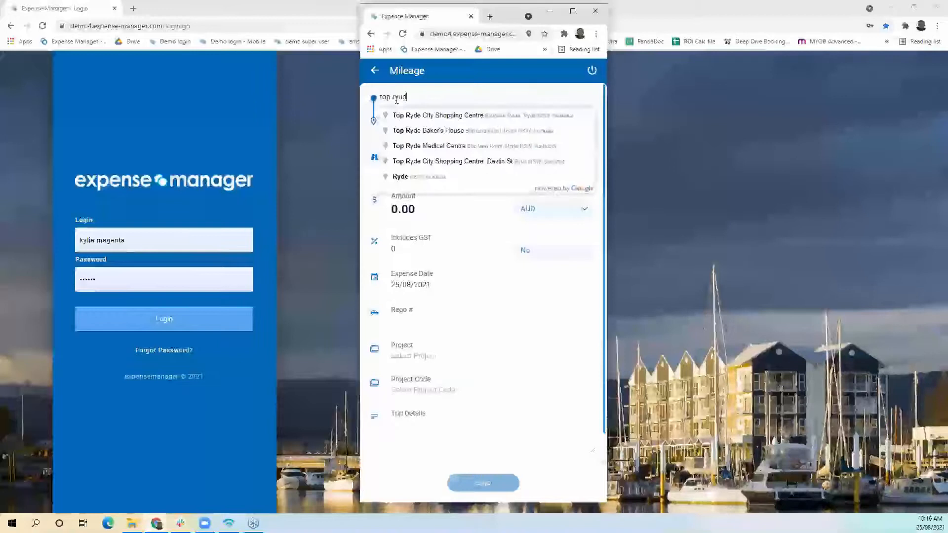
{"action": "left_click", "coordinate": [418, 116]}
{"action": "left_click", "coordinate": [417, 121]}
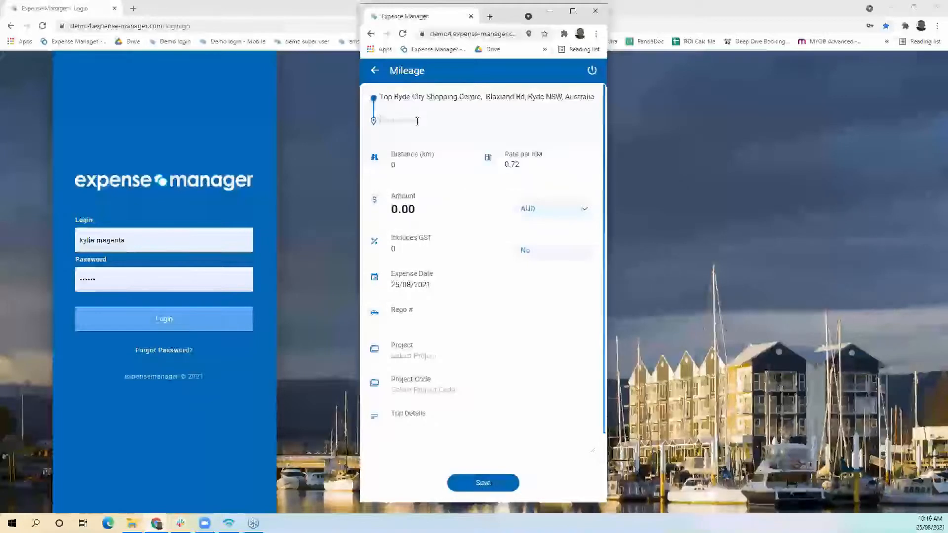
{"action": "type", "text": "expense"}
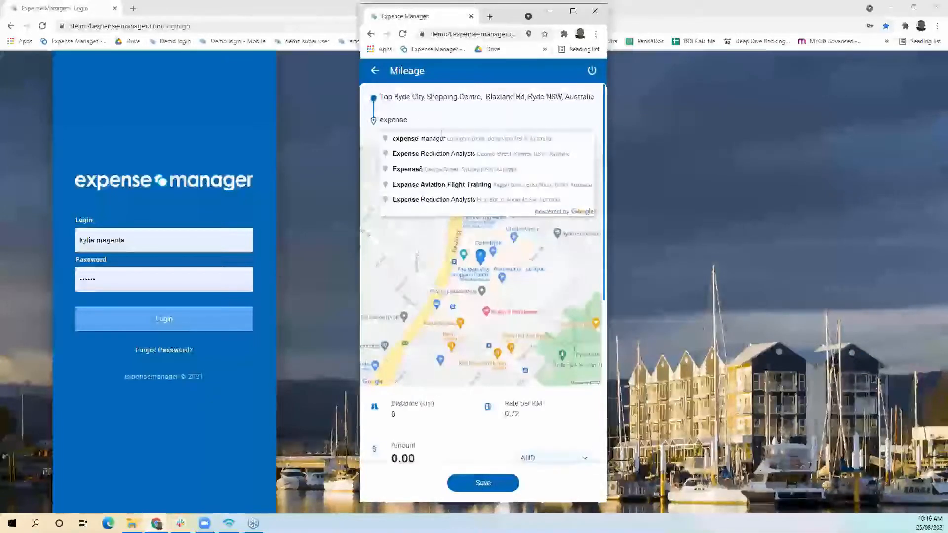
{"action": "left_click", "coordinate": [417, 139]}
Check the mileage distance and amount, assign the expense to the Reimbursement - October 2020 claim and save it
{"action": "scroll", "coordinate": [487, 297], "scroll_direction": "down", "scroll_amount": 4}
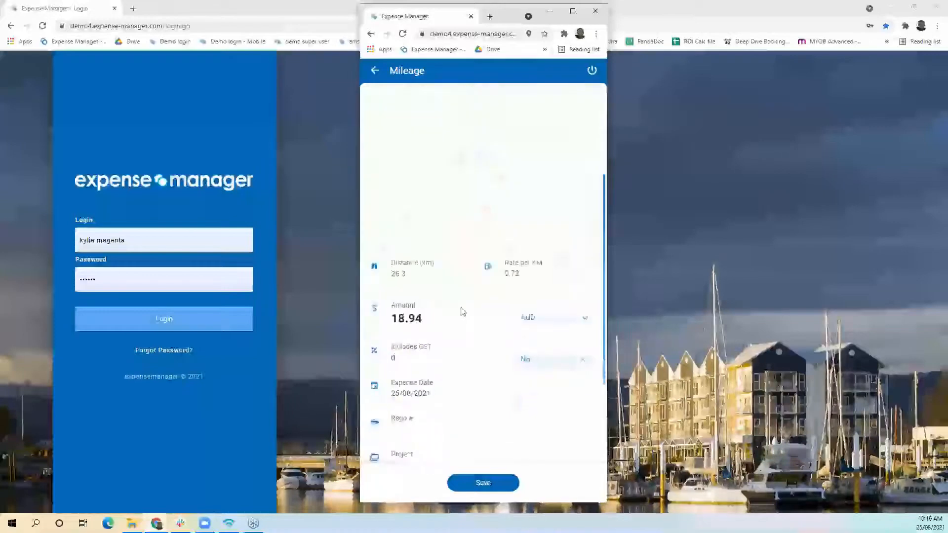
{"action": "left_click_drag", "start_coordinate": [524, 278], "coordinate": [504, 260]}
{"action": "left_click_drag", "start_coordinate": [456, 324], "coordinate": [398, 300]}
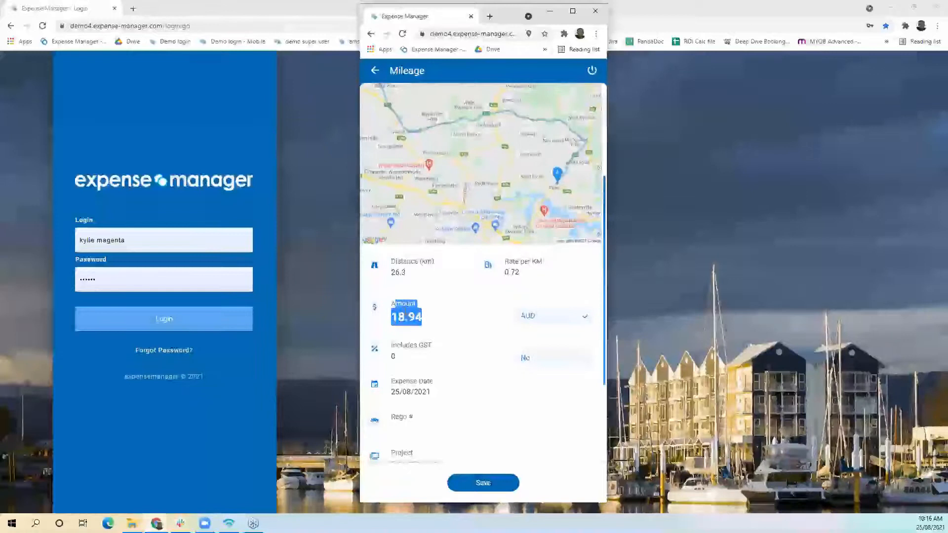
{"action": "scroll", "coordinate": [407, 302], "scroll_direction": "down", "scroll_amount": 3}
{"action": "left_click", "coordinate": [428, 450]}
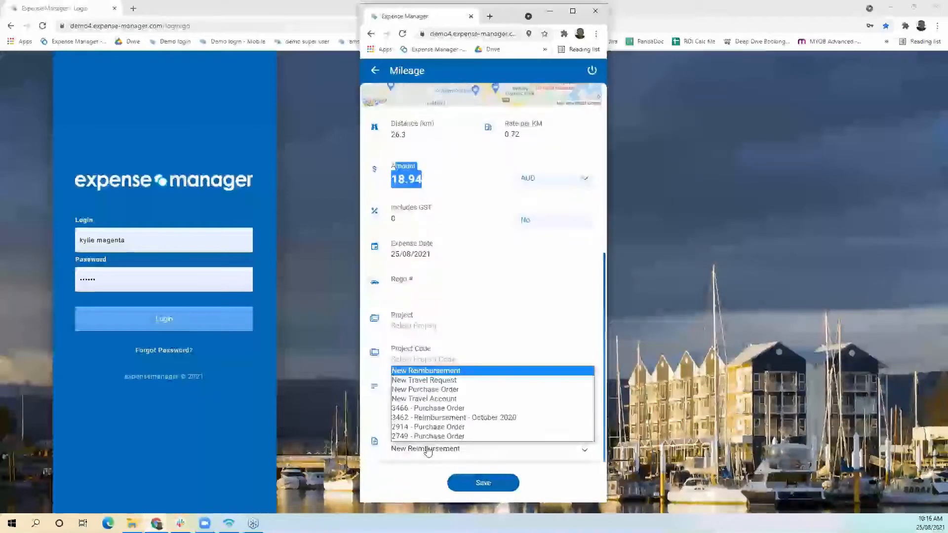
{"action": "left_click", "coordinate": [436, 418]}
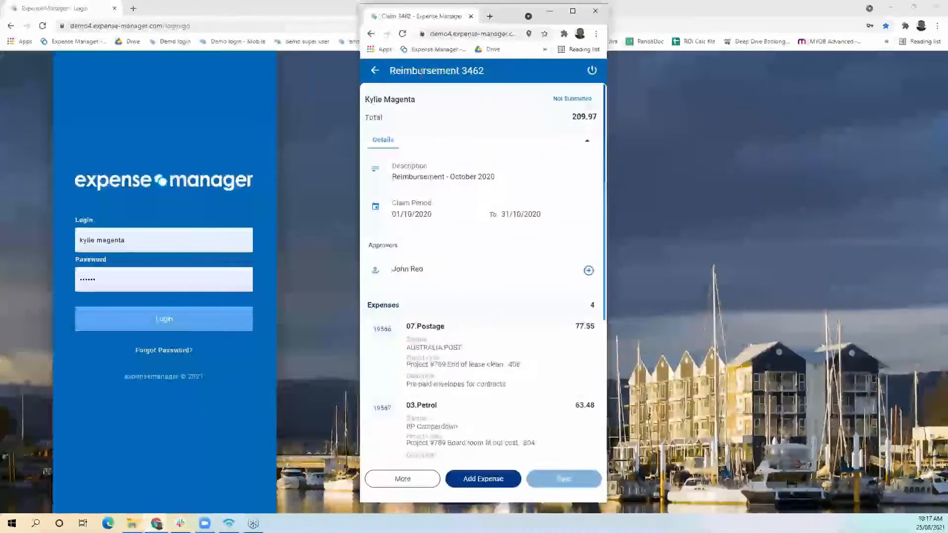
Review the claim's expense lines and check whether the claim can be submitted
{"action": "scroll", "coordinate": [472, 287], "scroll_direction": "down", "scroll_amount": 4}
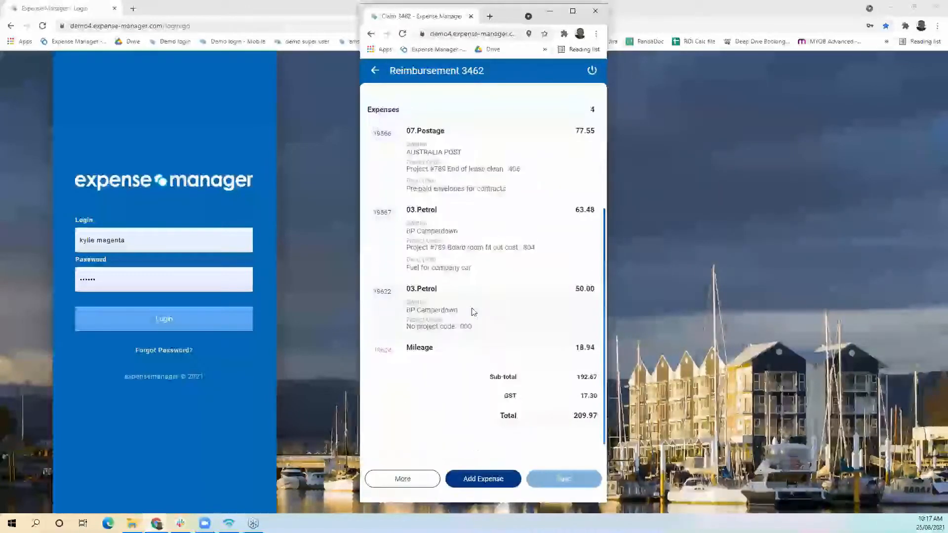
{"action": "left_click", "coordinate": [414, 479]}
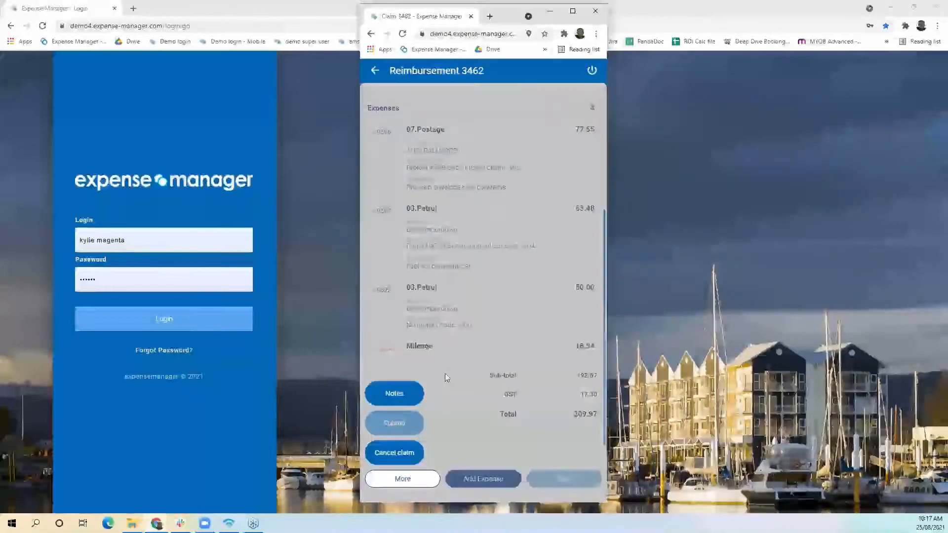
{"action": "left_click", "coordinate": [446, 351]}
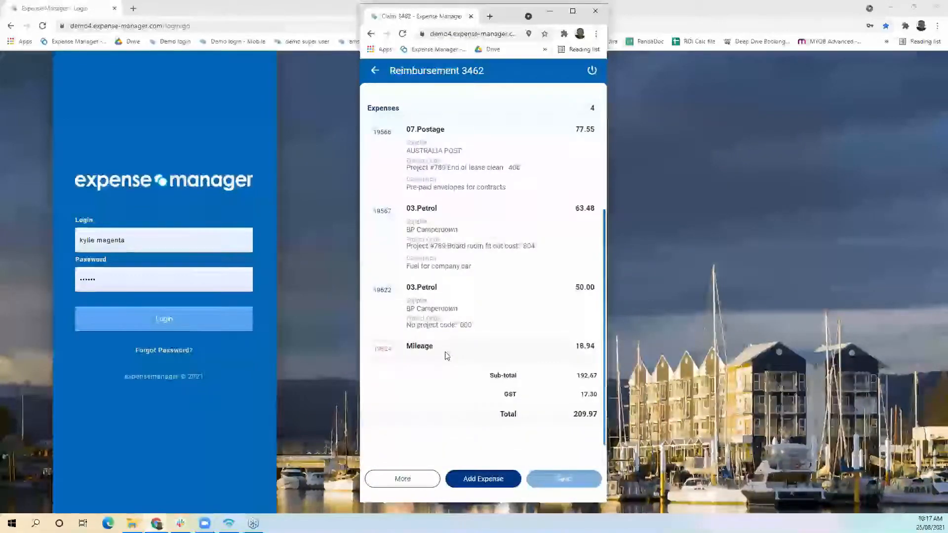
Open the claim's mileage expense and set its project code to No project code: 000
{"action": "left_click", "coordinate": [391, 351]}
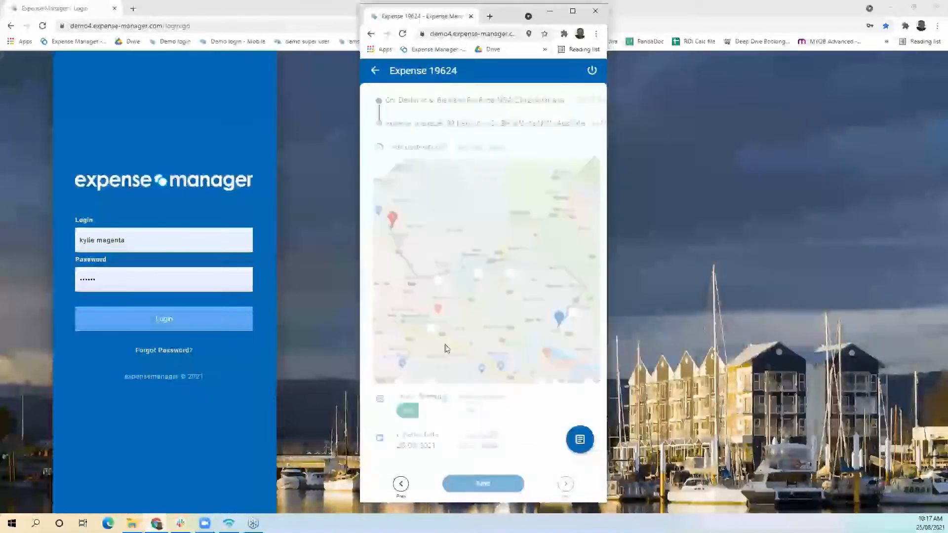
{"action": "scroll", "coordinate": [447, 346], "scroll_direction": "down", "scroll_amount": 5}
{"action": "scroll", "coordinate": [453, 344], "scroll_direction": "down", "scroll_amount": 6}
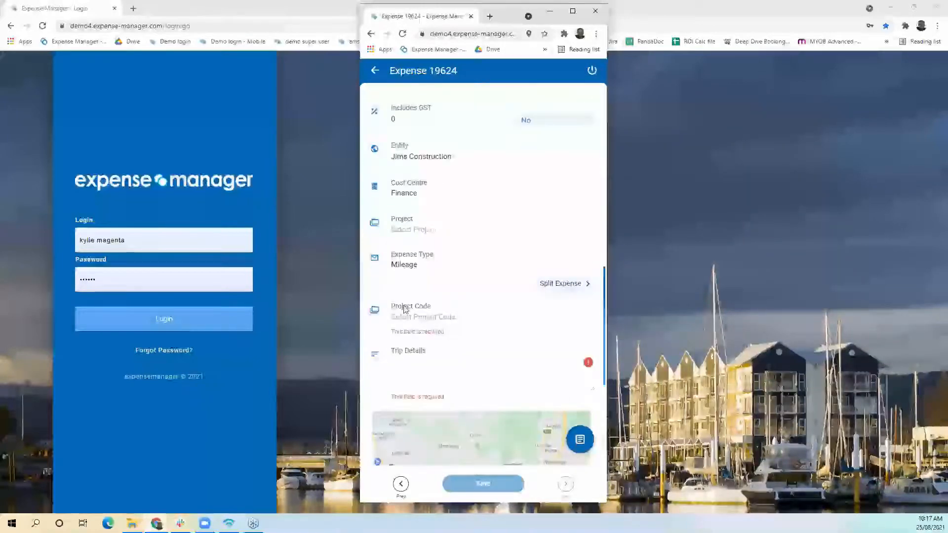
{"action": "left_click", "coordinate": [407, 316]}
{"action": "left_click", "coordinate": [443, 117]}
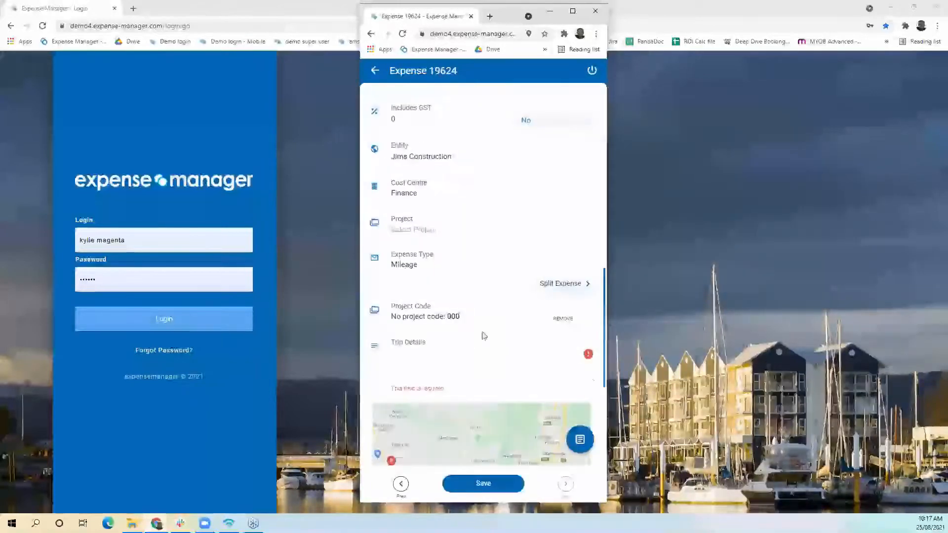
Enter "abc" as the mileage expense's trip details and save the expense
{"action": "left_click", "coordinate": [447, 321]}
{"action": "type", "text": "a"}
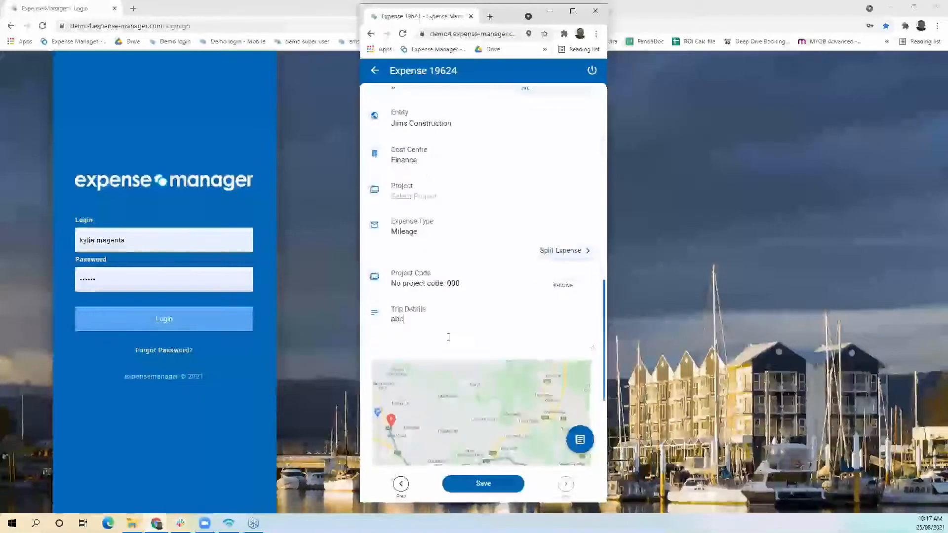
{"action": "type", "text": "bc"}
{"action": "scroll", "coordinate": [476, 423], "scroll_direction": "down", "scroll_amount": 2}
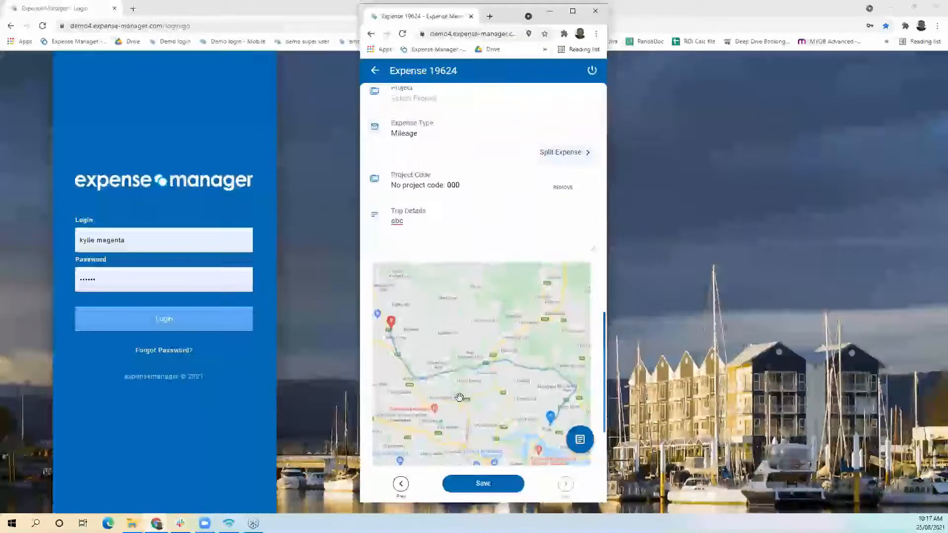
{"action": "scroll", "coordinate": [460, 397], "scroll_direction": "down", "scroll_amount": 1}
{"action": "left_click", "coordinate": [483, 483]}
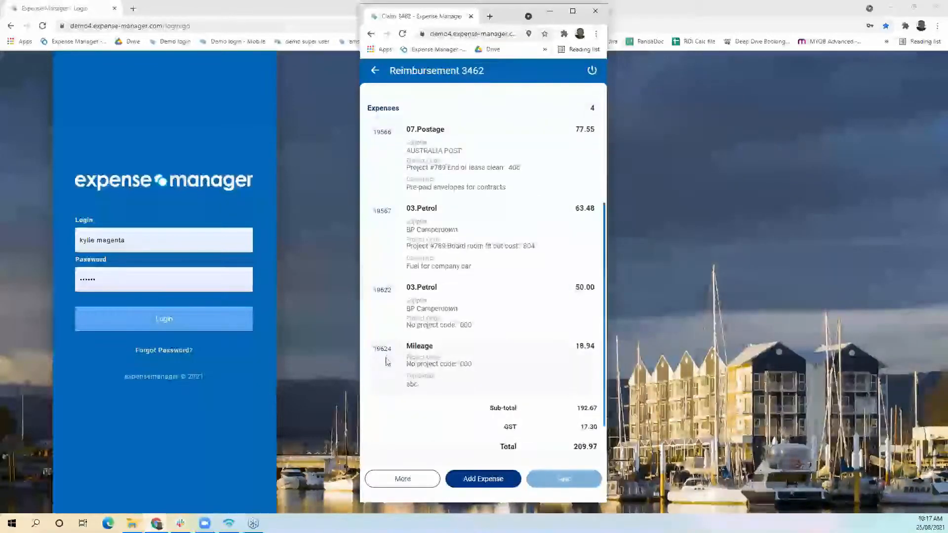
Submit the October 2020 reimbursement claim to its nominated approver
{"action": "left_click", "coordinate": [415, 477]}
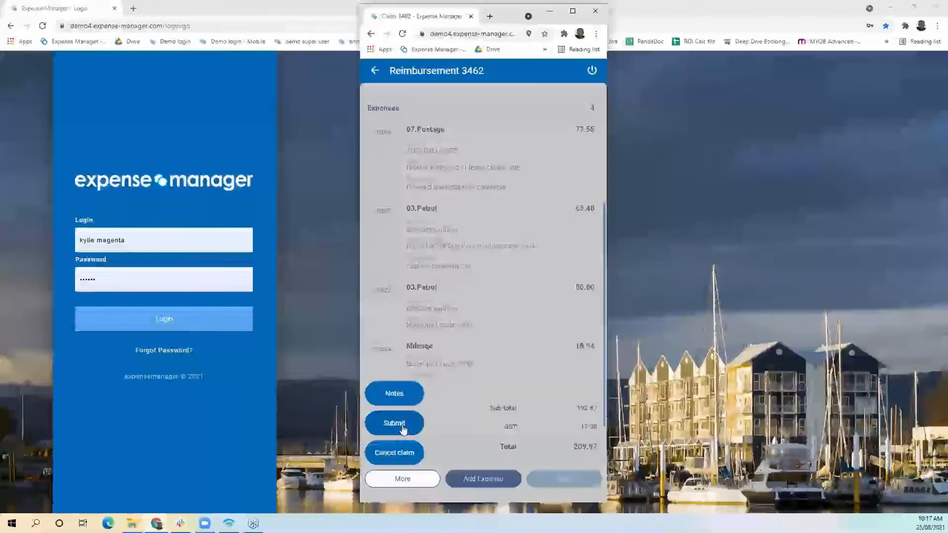
{"action": "left_click", "coordinate": [403, 428]}
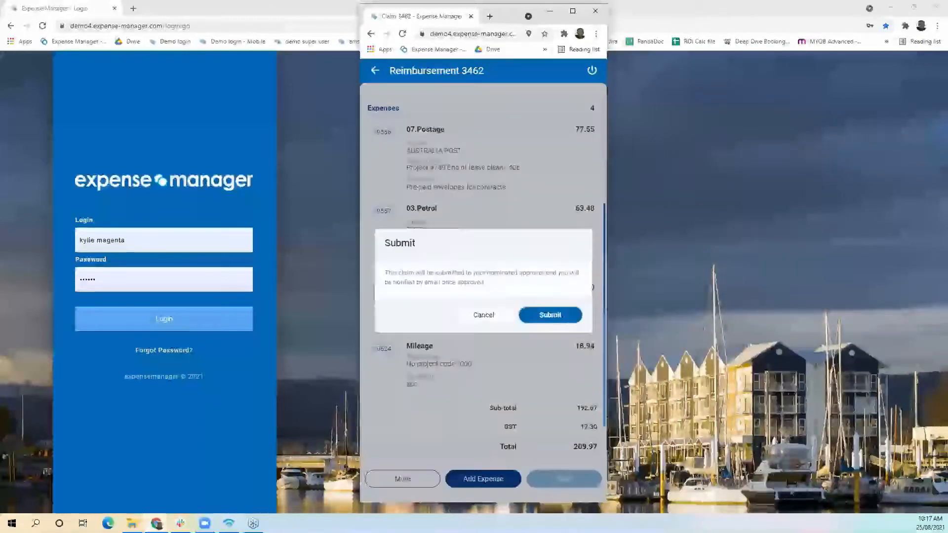
{"action": "left_click", "coordinate": [562, 318]}
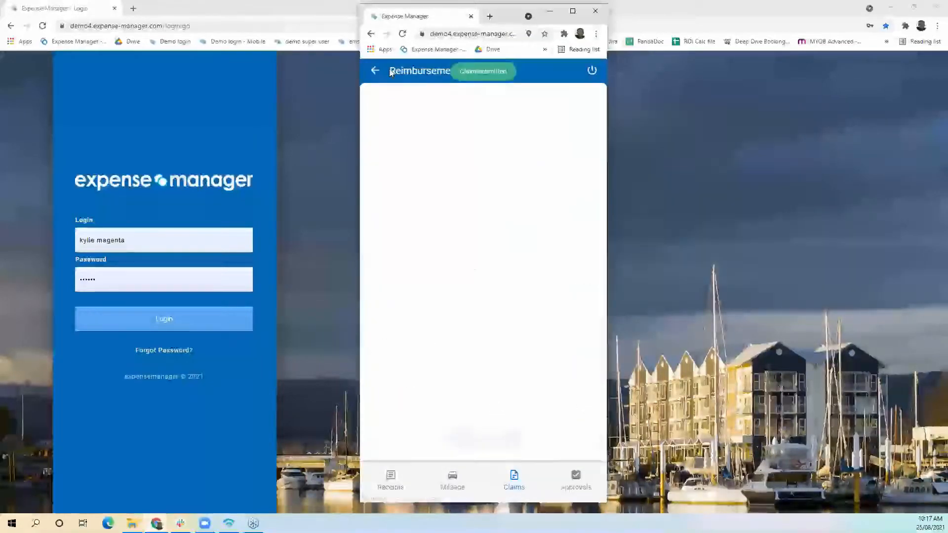
Open the receipts list and check which receipts are still unclaimed
{"action": "left_click", "coordinate": [390, 481]}
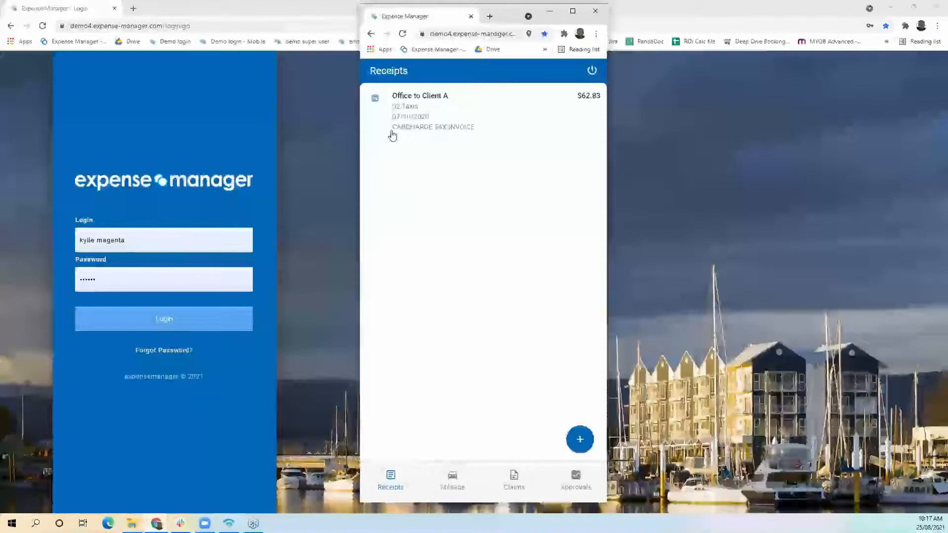
{"action": "right_click", "coordinate": [439, 143]}
{"action": "left_click", "coordinate": [426, 149]}
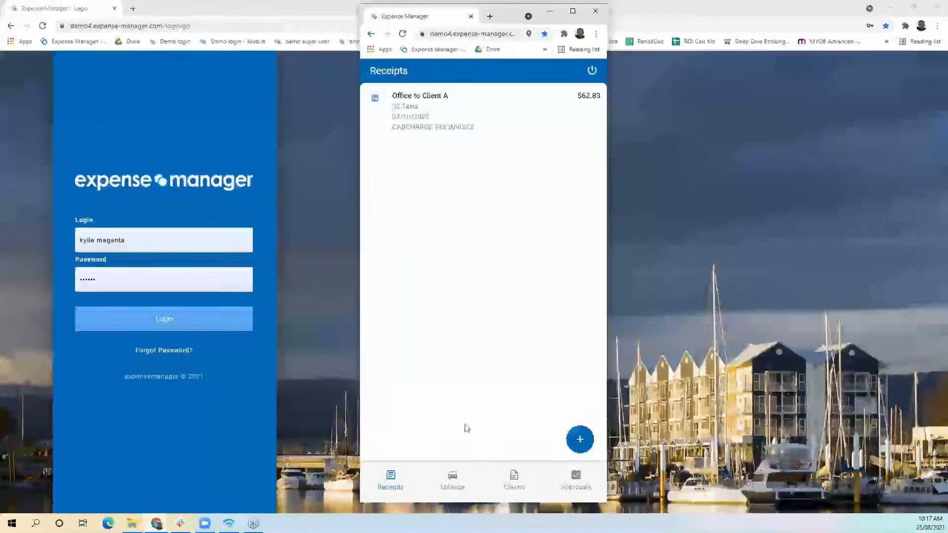
Log out of the mobile version and log in to the desktop version with the prefilled credentials
{"action": "left_click", "coordinate": [592, 71]}
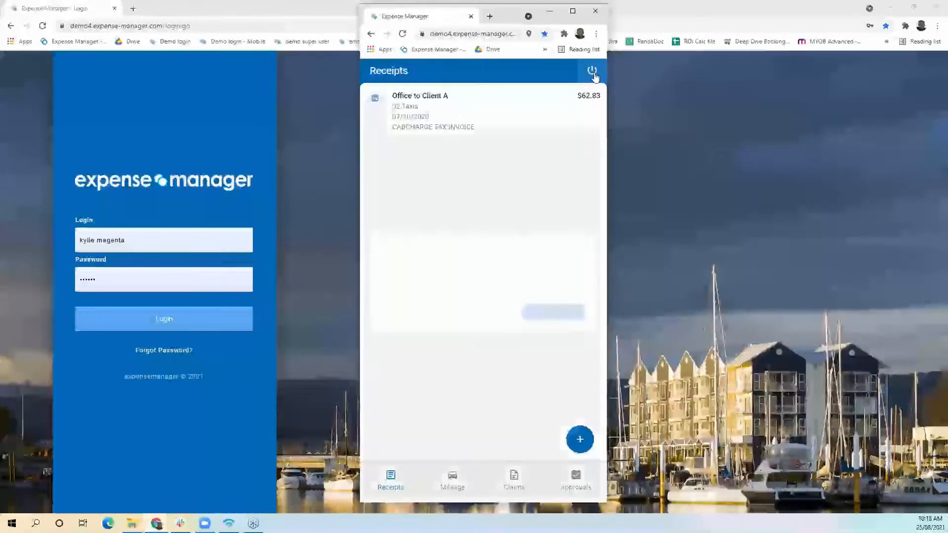
{"action": "left_click", "coordinate": [557, 311]}
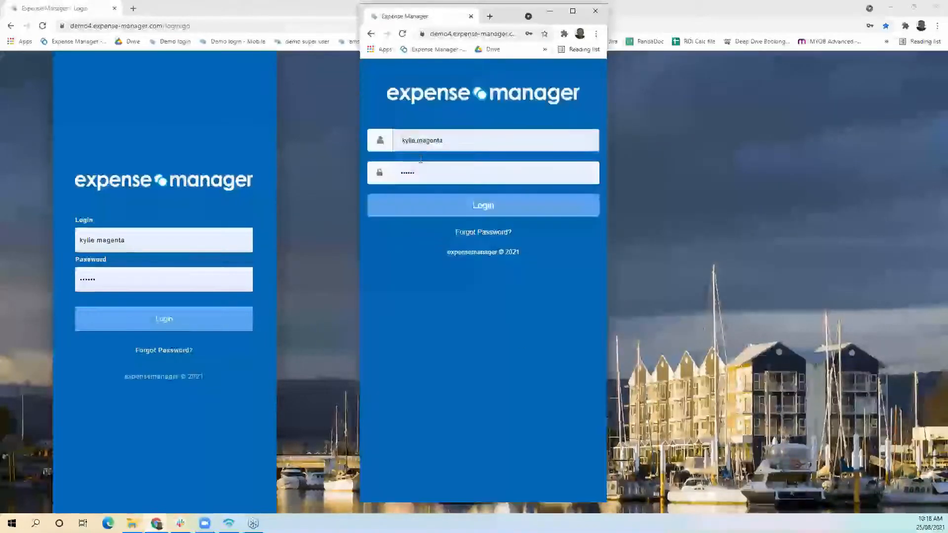
{"action": "left_click", "coordinate": [230, 324]}
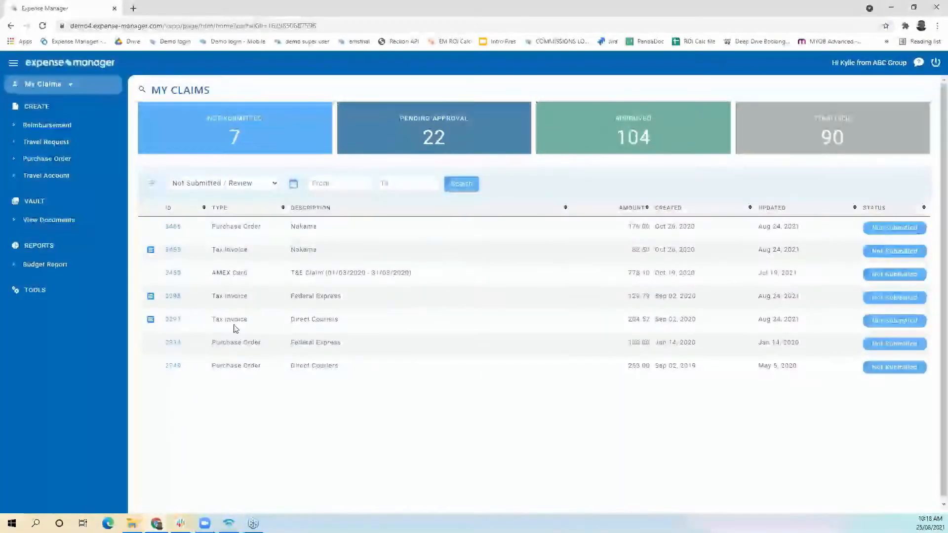
Locate the October 2020 reimbursement among the claims pending approval, and return to the claims not submitted
{"action": "left_click", "coordinate": [408, 133]}
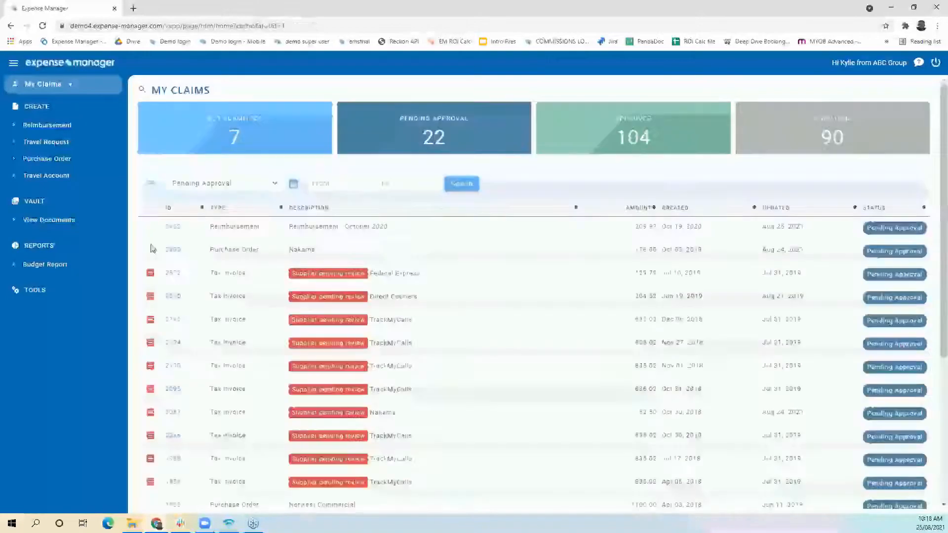
{"action": "left_click_drag", "start_coordinate": [181, 227], "coordinate": [163, 232]}
{"action": "left_click", "coordinate": [223, 125]}
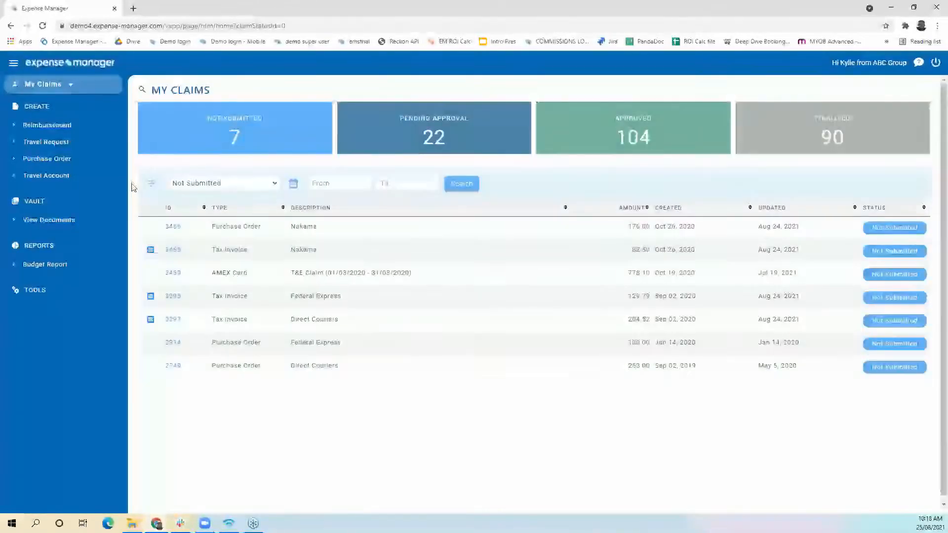
Open the vault's documents and find the taxi receipt image in the list
{"action": "left_click", "coordinate": [47, 220]}
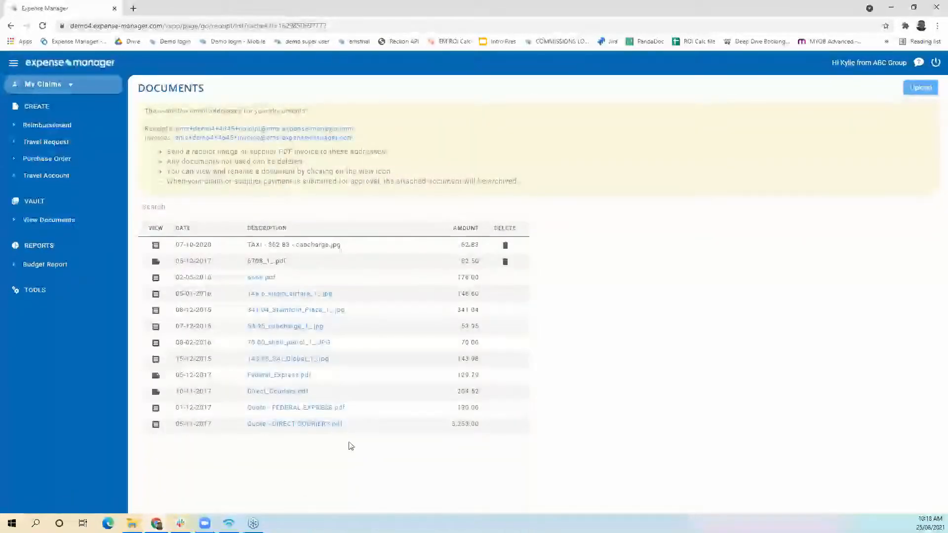
{"action": "left_click_drag", "start_coordinate": [342, 247], "coordinate": [244, 247]}
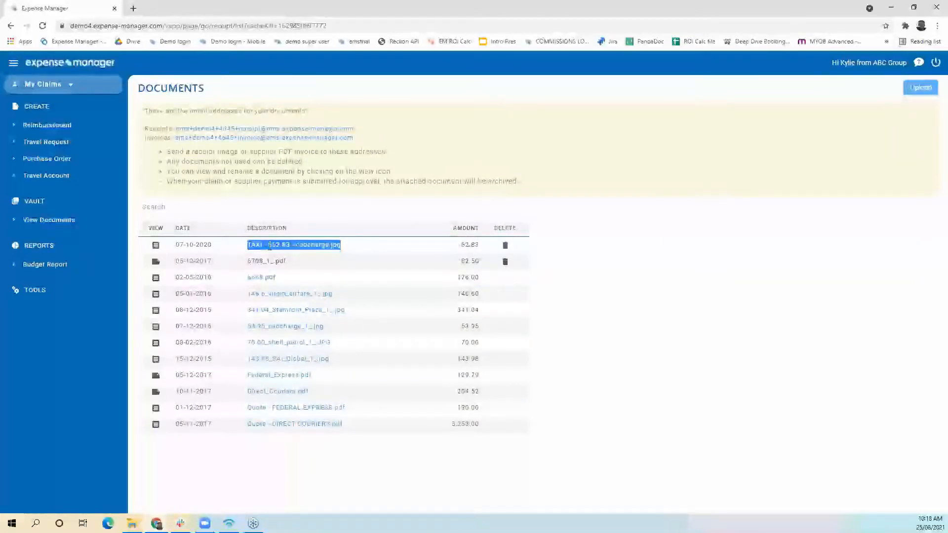
Check which expense the cabcharge receipt is attached to, and highlight the e-mail addresses for sending in receipts and invoices
{"action": "left_click", "coordinate": [271, 246]}
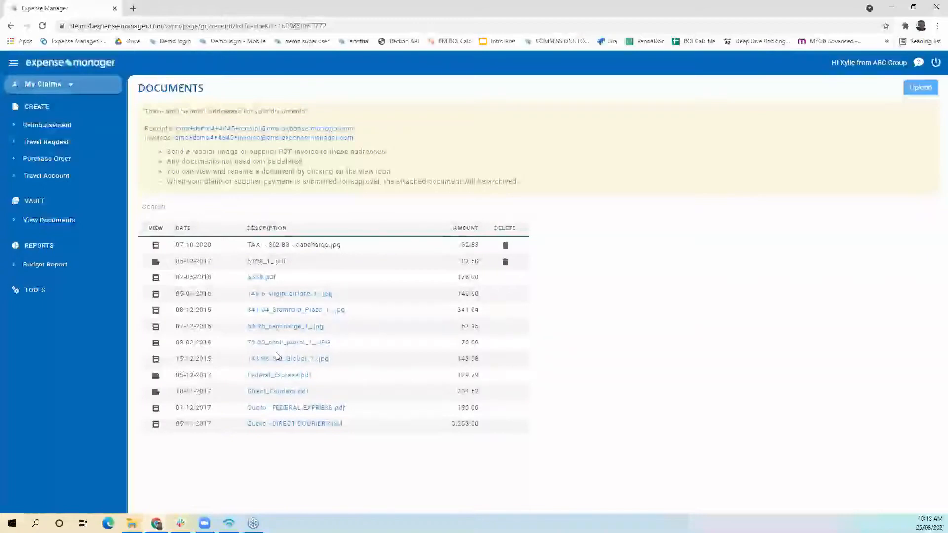
{"action": "left_click", "coordinate": [282, 328]}
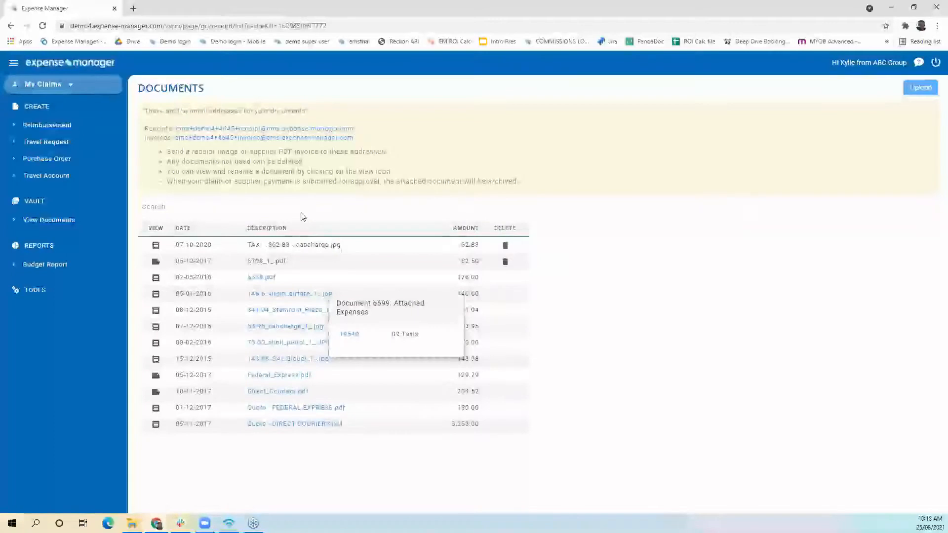
{"action": "left_click", "coordinate": [314, 329]}
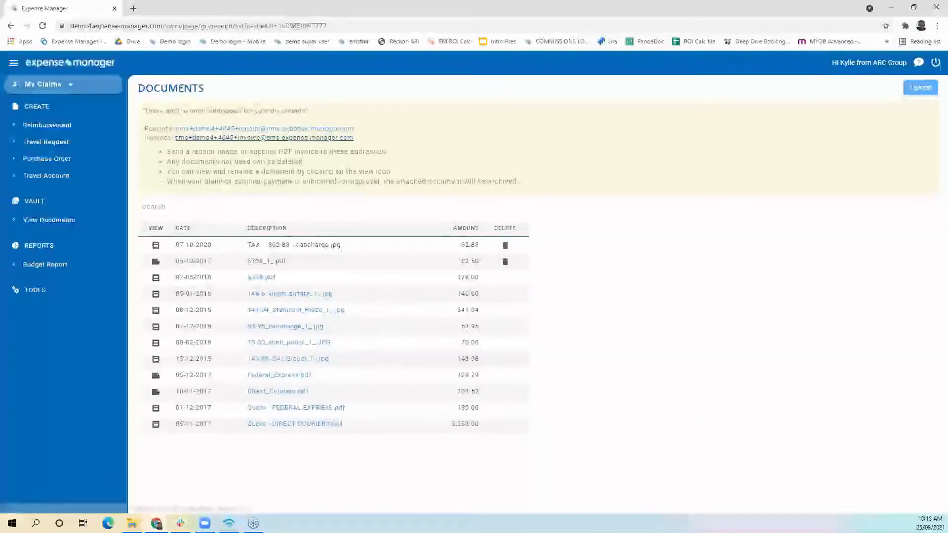
{"action": "left_click_drag", "start_coordinate": [362, 132], "coordinate": [175, 130]}
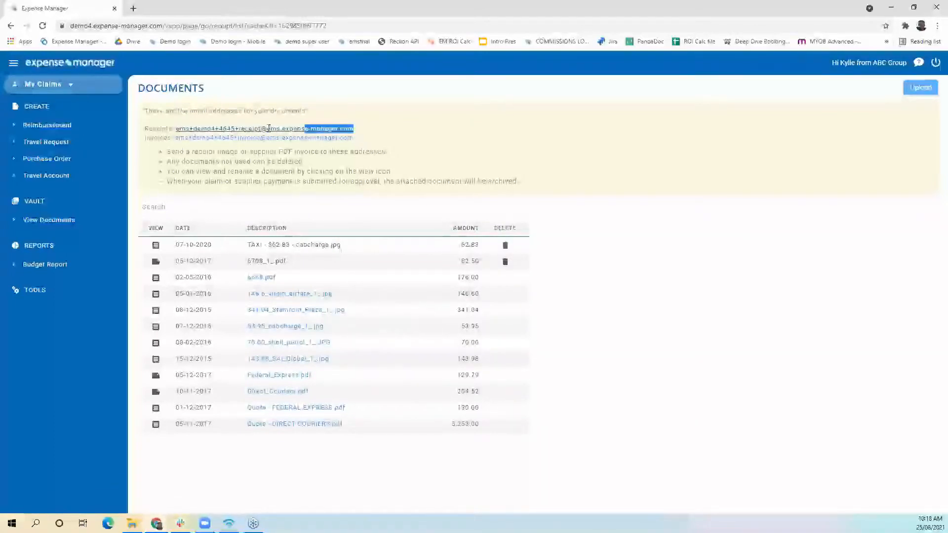
{"action": "left_click_drag", "start_coordinate": [359, 139], "coordinate": [176, 140]}
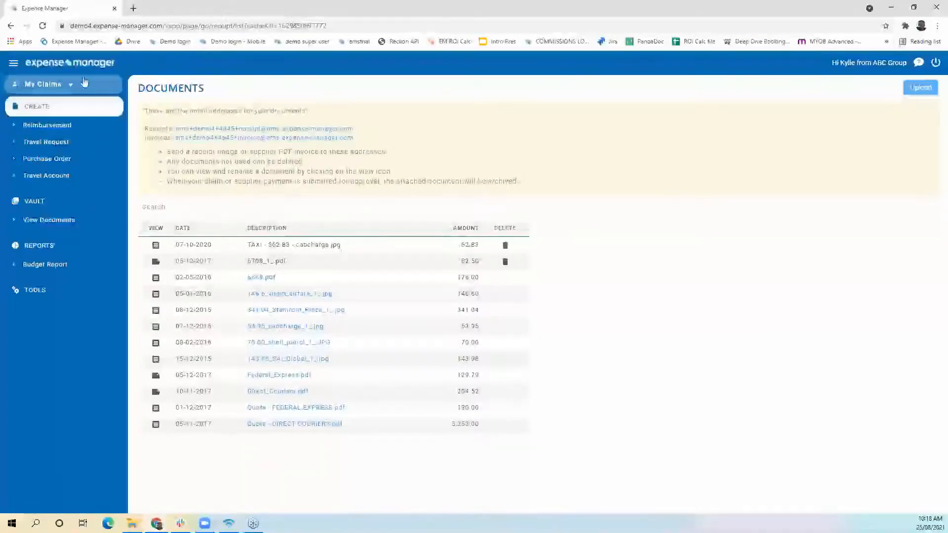
Return to My Claims and open the unsubmitted AMEX Card claim for 01/03/2020 - 31/03/2020 to view its expense lines
{"action": "left_click", "coordinate": [58, 86]}
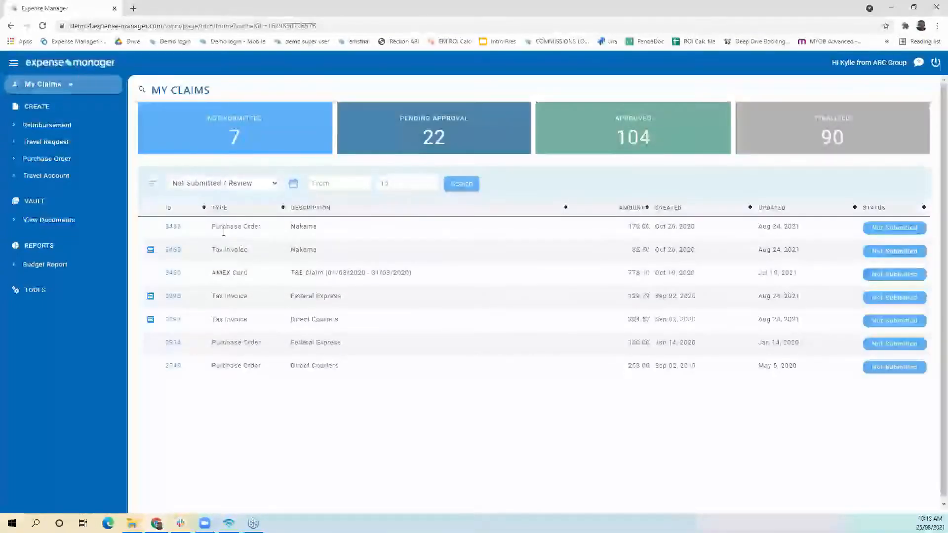
{"action": "left_click_drag", "start_coordinate": [208, 275], "coordinate": [263, 282]}
{"action": "left_click_drag", "start_coordinate": [290, 278], "coordinate": [364, 285]}
{"action": "right_click", "coordinate": [363, 282]}
{"action": "left_click", "coordinate": [398, 274]}
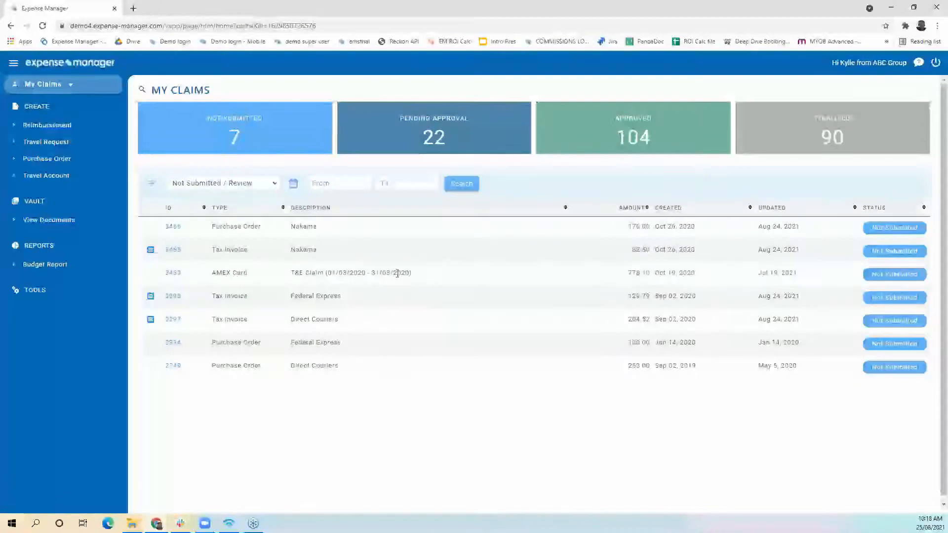
{"action": "left_click", "coordinate": [174, 274]}
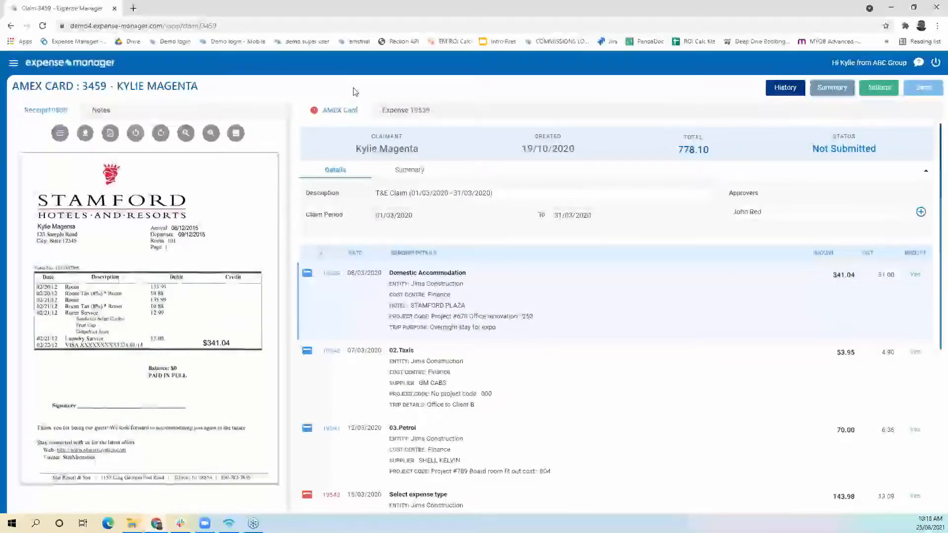
{"action": "scroll", "coordinate": [398, 277], "scroll_direction": "down", "scroll_amount": 1}
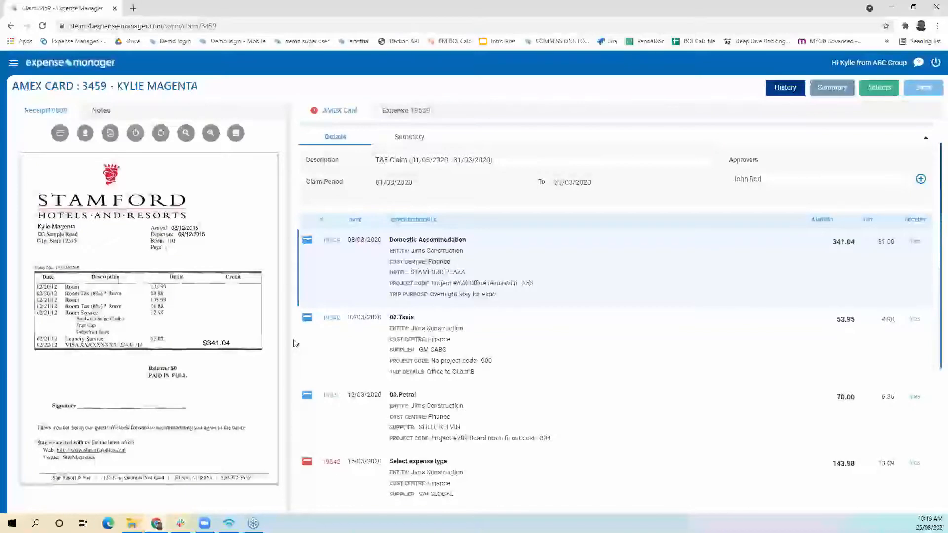
{"action": "scroll", "coordinate": [348, 228], "scroll_direction": "up", "scroll_amount": 1}
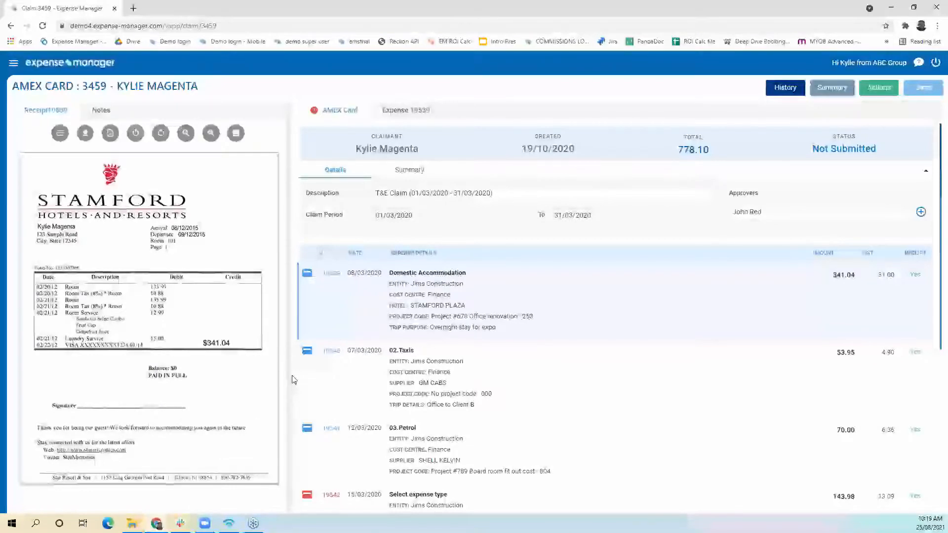
Expand the Domestic Accommodation expense in the claim and review its coding fields and trip purpose
{"action": "left_click", "coordinate": [393, 310]}
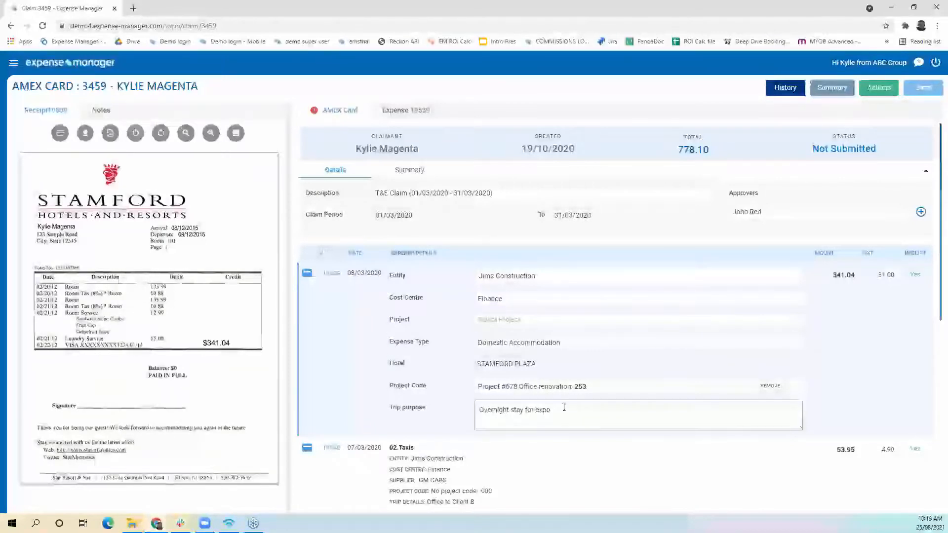
{"action": "left_click_drag", "start_coordinate": [583, 415], "coordinate": [478, 413]}
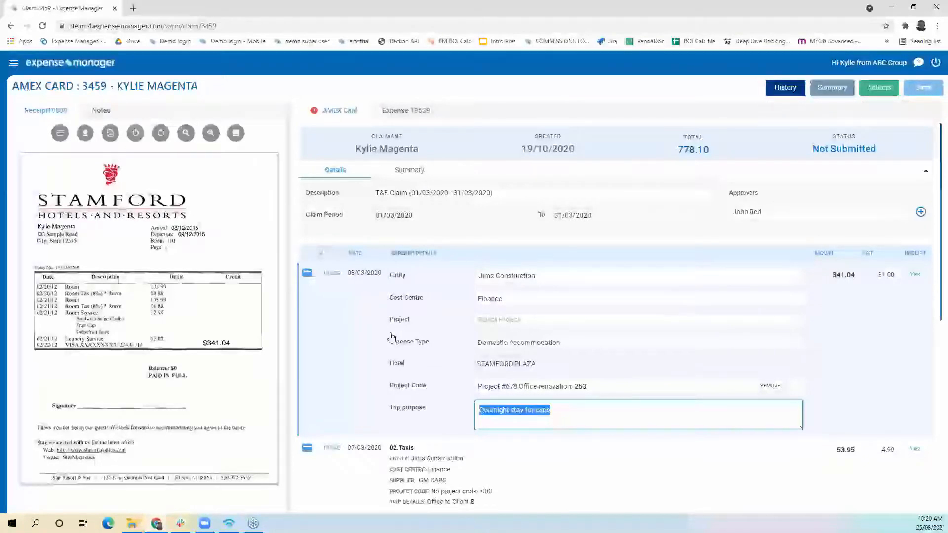
{"action": "left_click", "coordinate": [373, 336]}
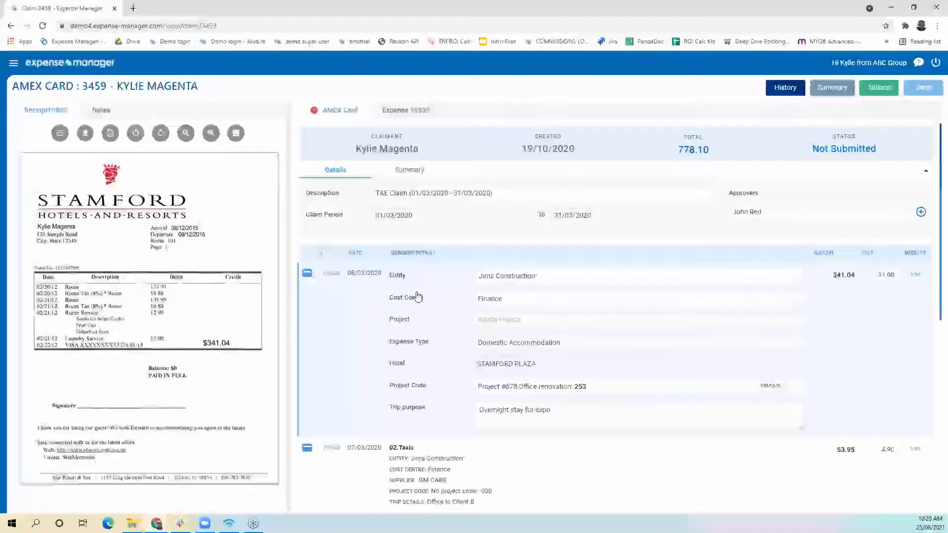
Open the full details of the 03.Petrol expense from SHELL KELVIN in the AMEX Card claim
{"action": "scroll", "coordinate": [367, 352], "scroll_direction": "down", "scroll_amount": 5}
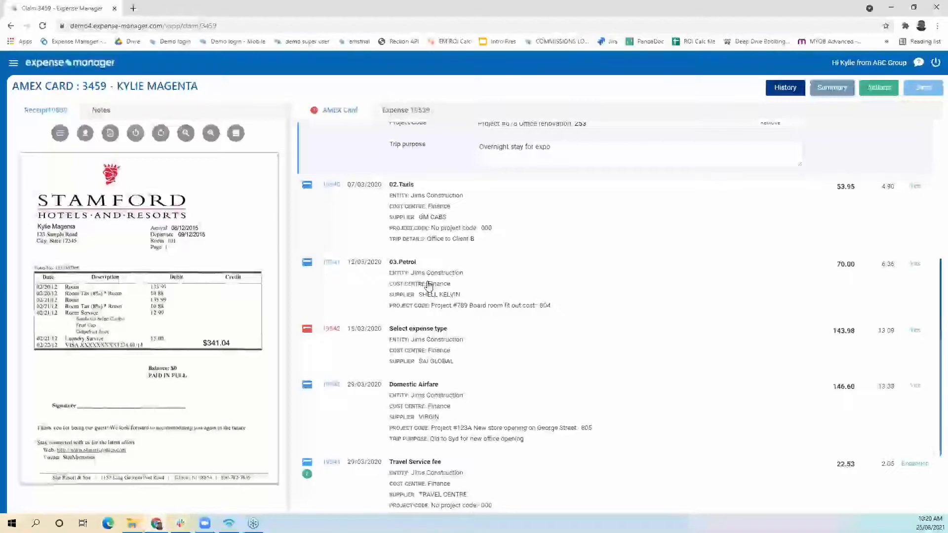
{"action": "left_click", "coordinate": [411, 268]}
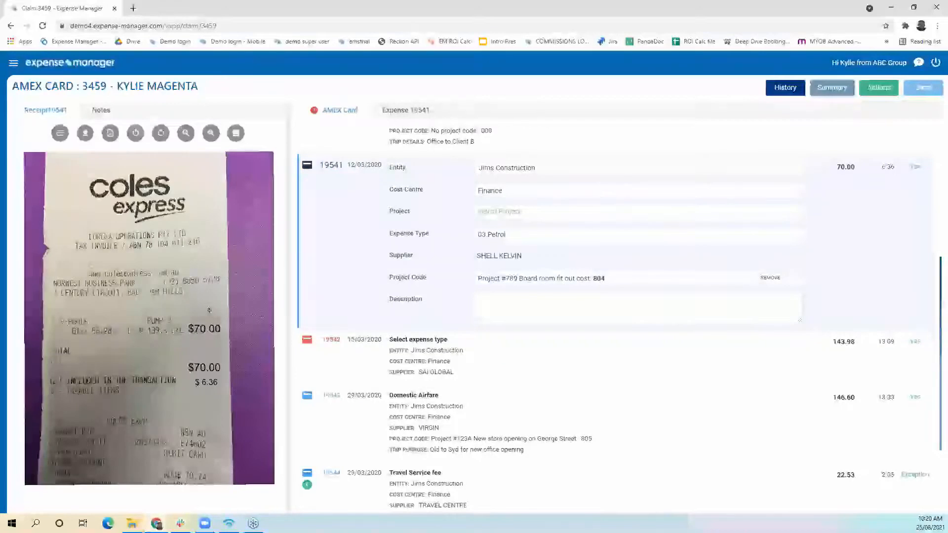
{"action": "left_click", "coordinate": [329, 167]}
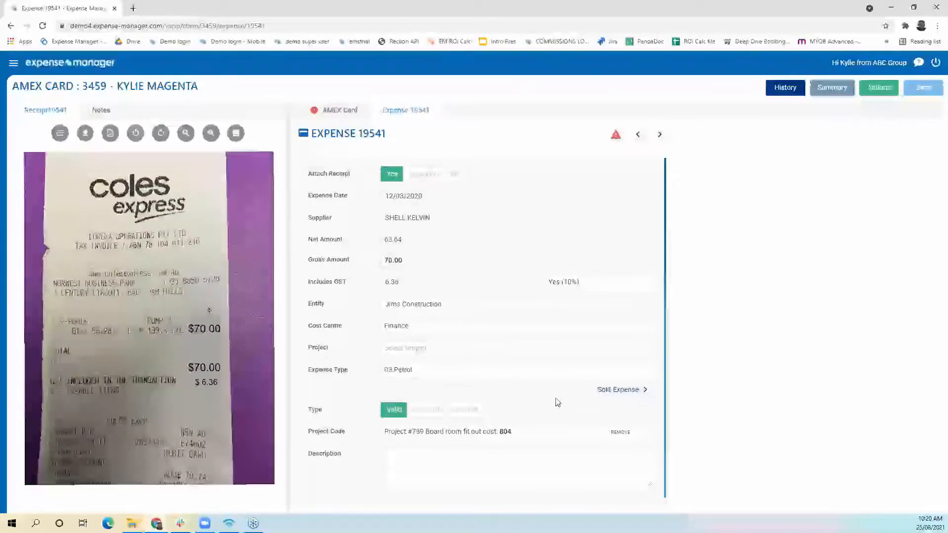
{"action": "scroll", "coordinate": [557, 401], "scroll_direction": "down", "scroll_amount": 1}
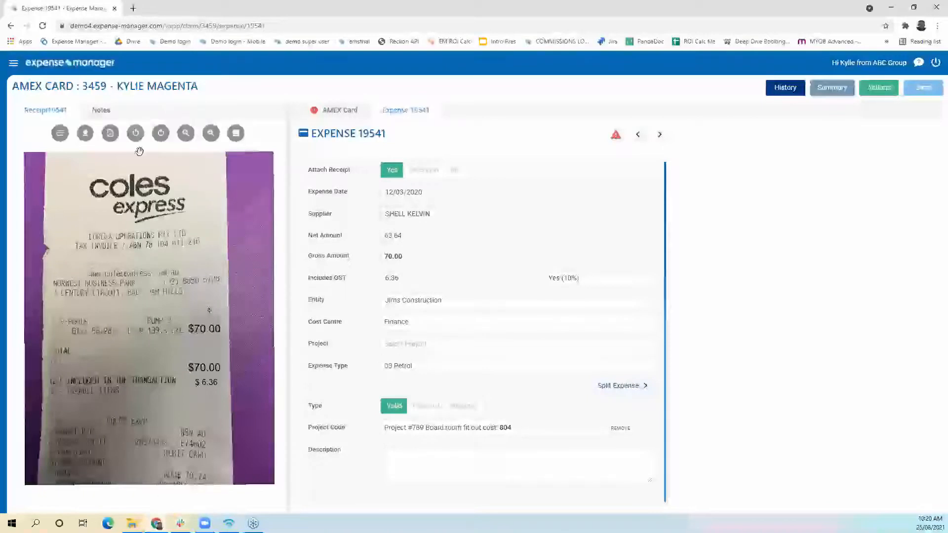
Split the petrol expense, assign the second line to Jims Construction Marketing, and divide the amount evenly between both lines
{"action": "left_click", "coordinate": [641, 390]}
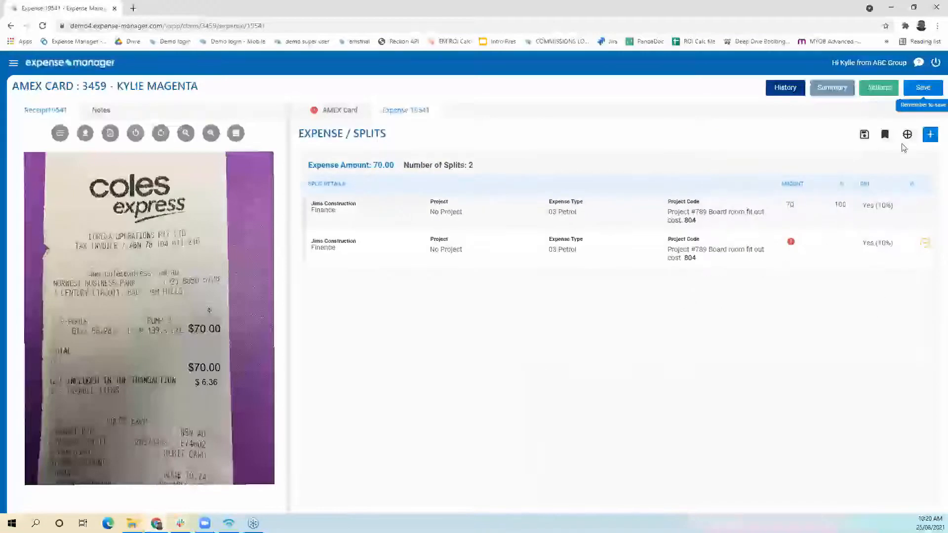
{"action": "left_click", "coordinate": [396, 243]}
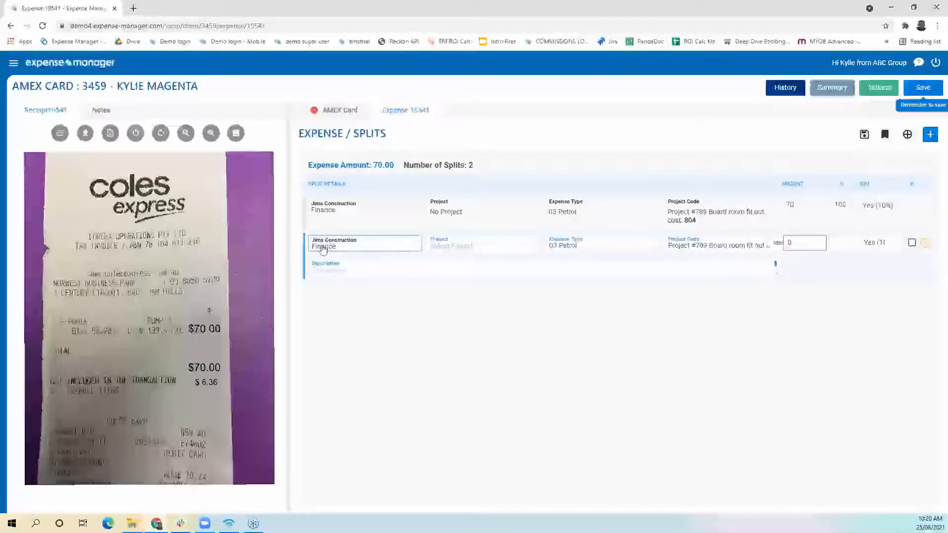
{"action": "left_click", "coordinate": [321, 246]}
{"action": "type", "text": "jim"}
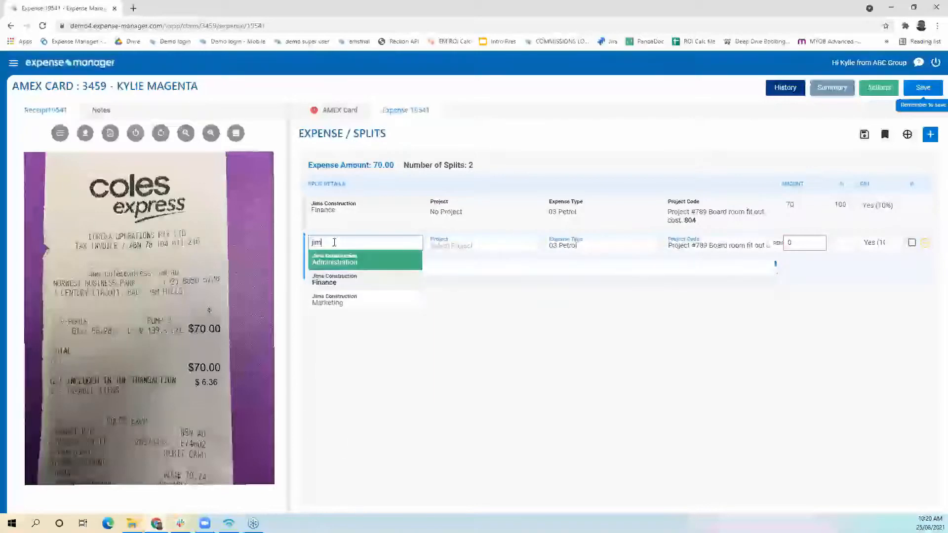
{"action": "left_click", "coordinate": [353, 307]}
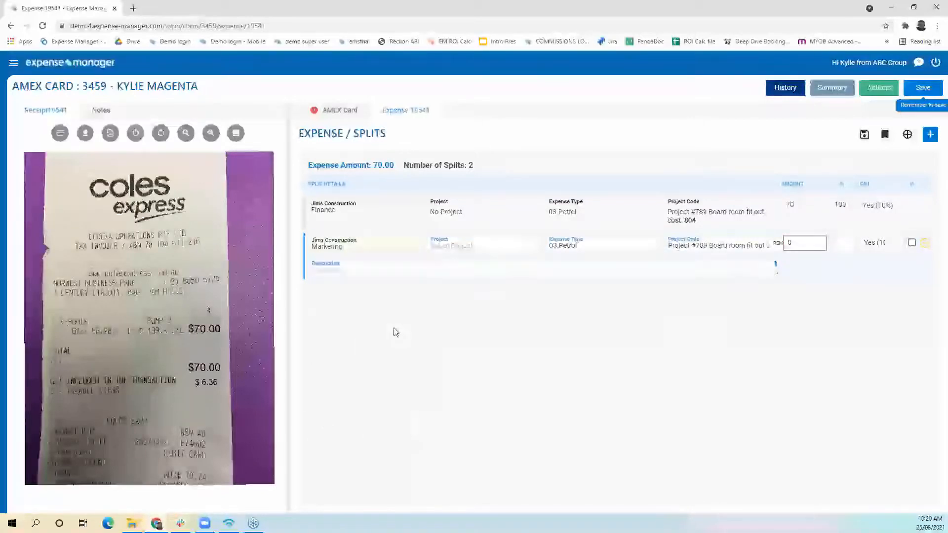
{"action": "left_click", "coordinate": [909, 139]}
Save the petrol expense split as a favourite group named "petrol for company car"
{"action": "left_click", "coordinate": [865, 134]}
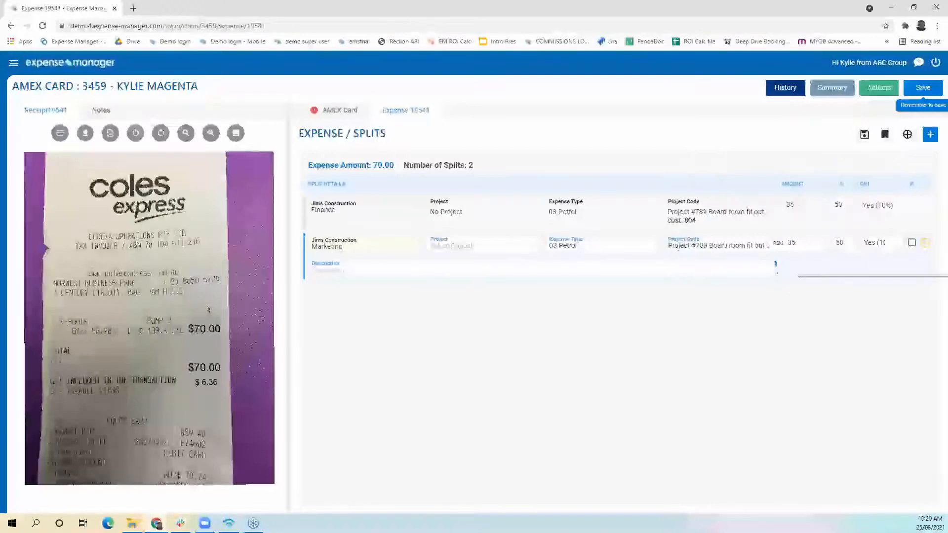
{"action": "type", "text": "petrol for compna"}
{"action": "key", "text": "BackSpace"}
{"action": "key", "text": "BackSpace"}
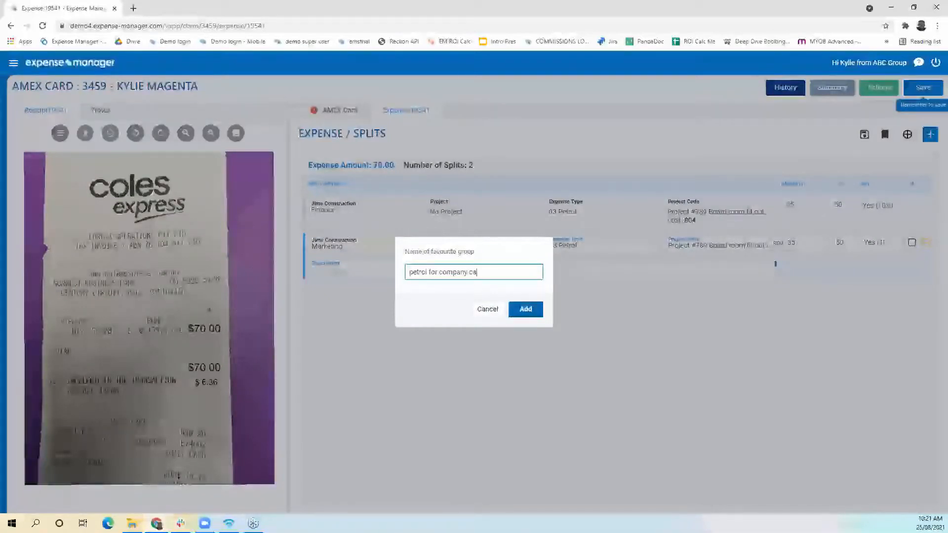
{"action": "type", "text": "any car"}
{"action": "left_click", "coordinate": [524, 310]}
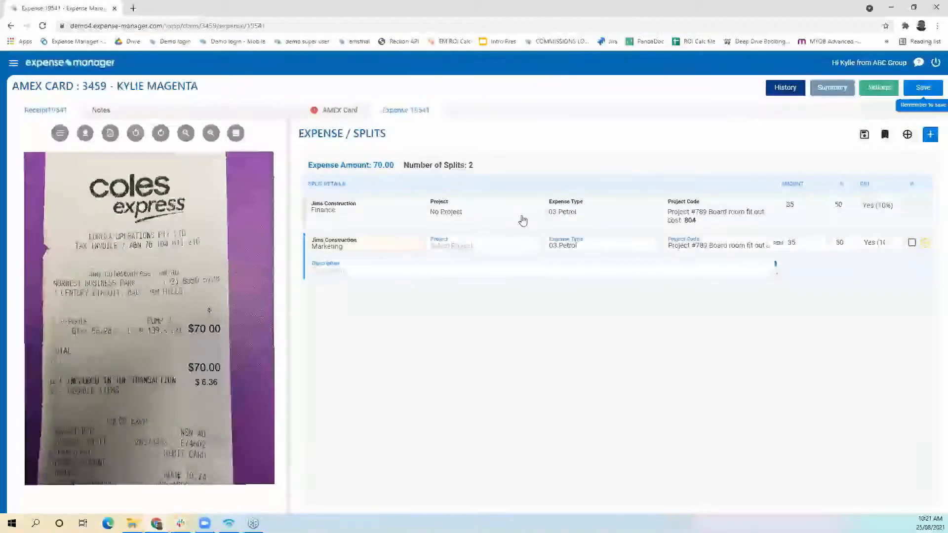
Apply the PETROL FOR COMPANY CAR favourite split to the expense and return to the AMEX Card claim
{"action": "left_click", "coordinate": [885, 134]}
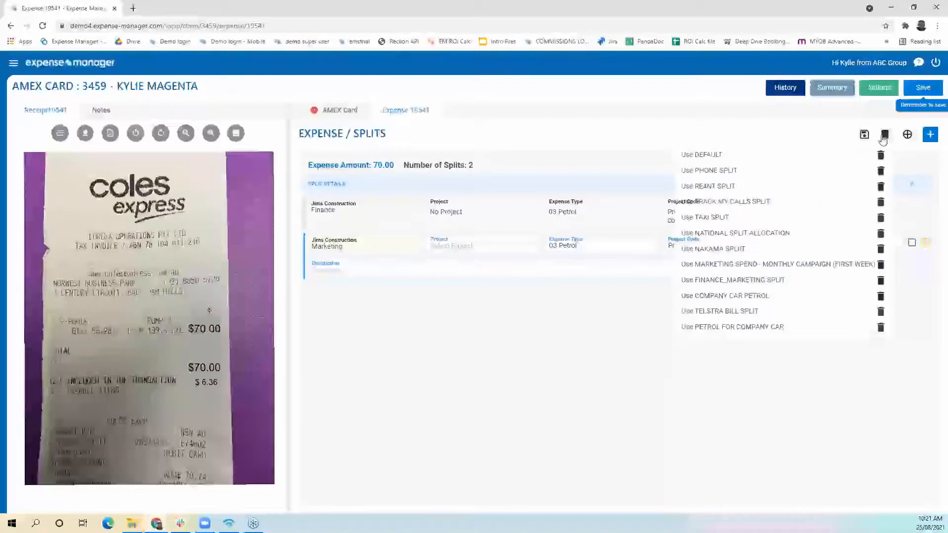
{"action": "left_click", "coordinate": [769, 328]}
{"action": "left_click", "coordinate": [353, 114]}
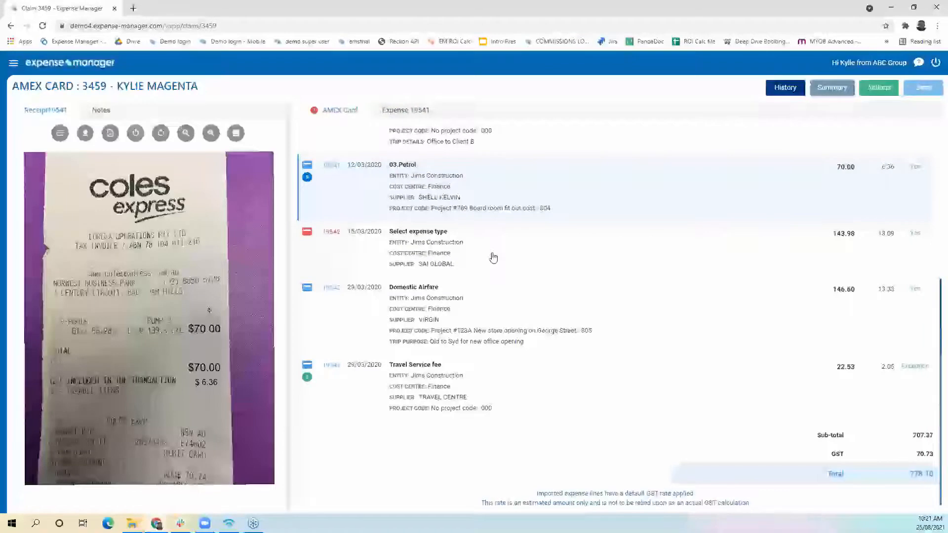
Open the details of the incomplete SAI GLOBAL expense and set its expense type to 01 Entertainment
{"action": "left_click", "coordinate": [494, 251]}
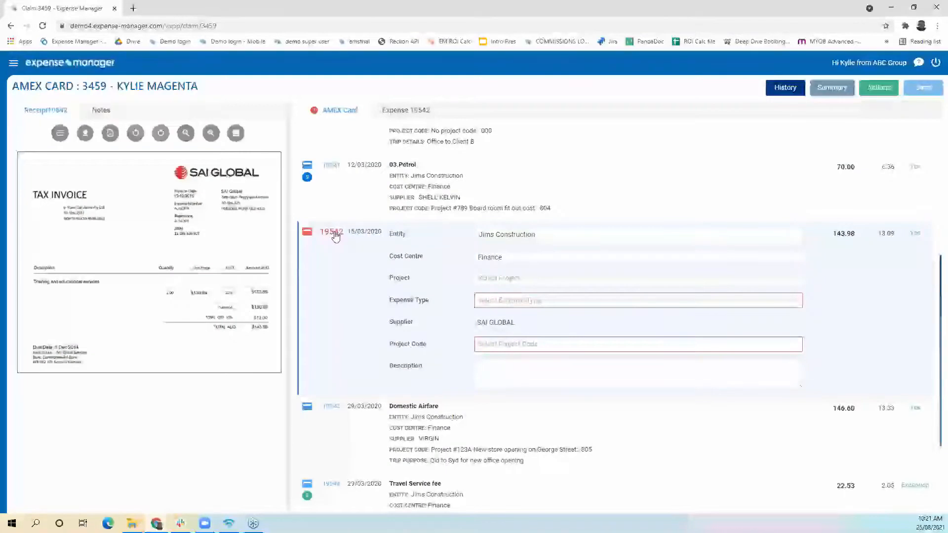
{"action": "left_click", "coordinate": [332, 232]}
{"action": "scroll", "coordinate": [346, 249], "scroll_direction": "down", "scroll_amount": 1}
{"action": "left_click", "coordinate": [435, 338]}
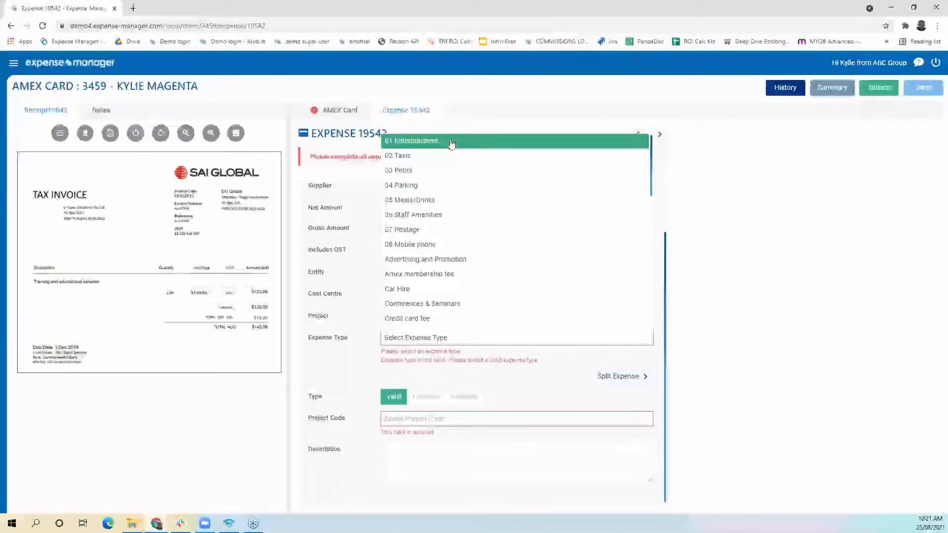
{"action": "left_click", "coordinate": [451, 143]}
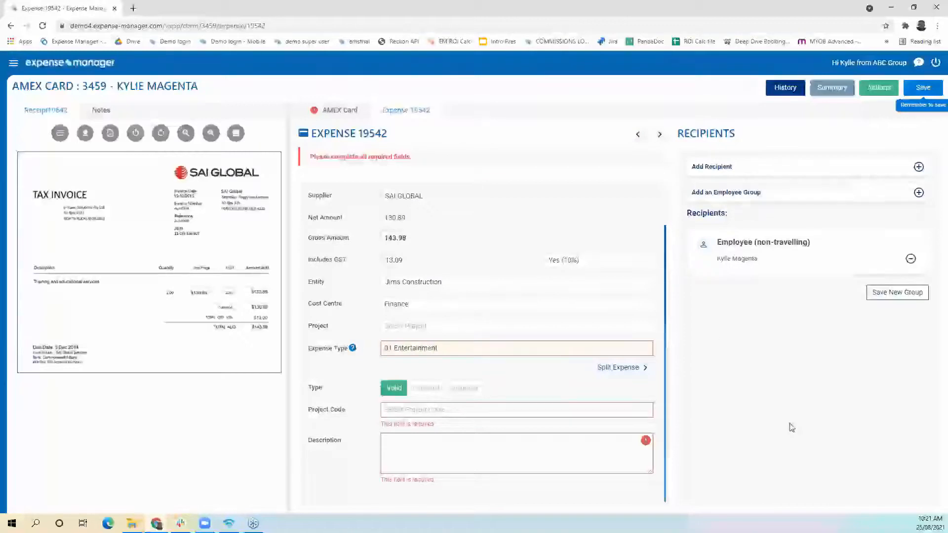
Add a colleague as an Employee (travelling) recipient of the entertainment expense
{"action": "left_click", "coordinate": [920, 167]}
{"action": "left_click", "coordinate": [784, 195]}
{"action": "left_click", "coordinate": [778, 214]}
{"action": "left_click", "coordinate": [825, 193]}
{"action": "left_click", "coordinate": [838, 222]}
{"action": "left_click", "coordinate": [882, 216]}
Add two recipients of the type Client to the entertainment expense, using short placeholder names
{"action": "left_click", "coordinate": [755, 192]}
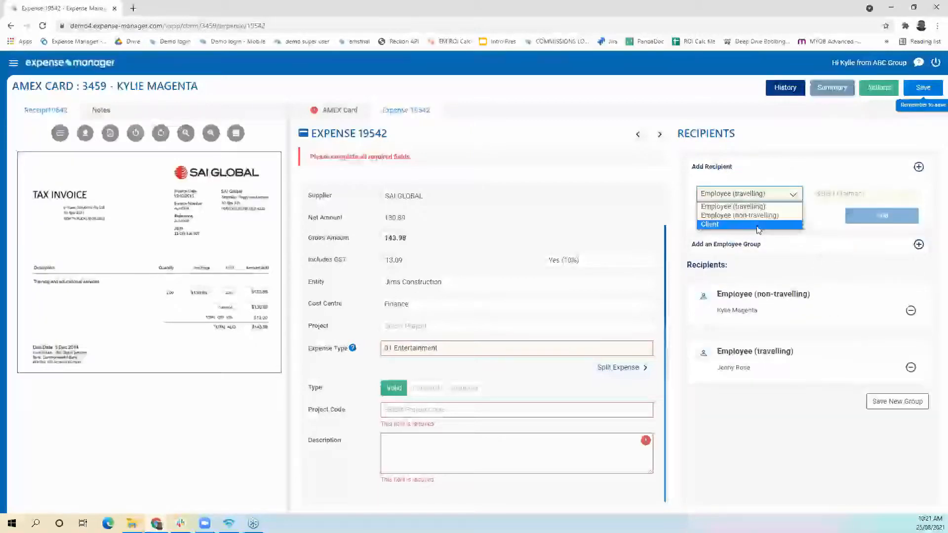
{"action": "left_click", "coordinate": [731, 202]}
{"action": "left_click", "coordinate": [868, 196]}
{"action": "type", "text": "z"}
{"action": "double_click", "coordinate": [868, 196]}
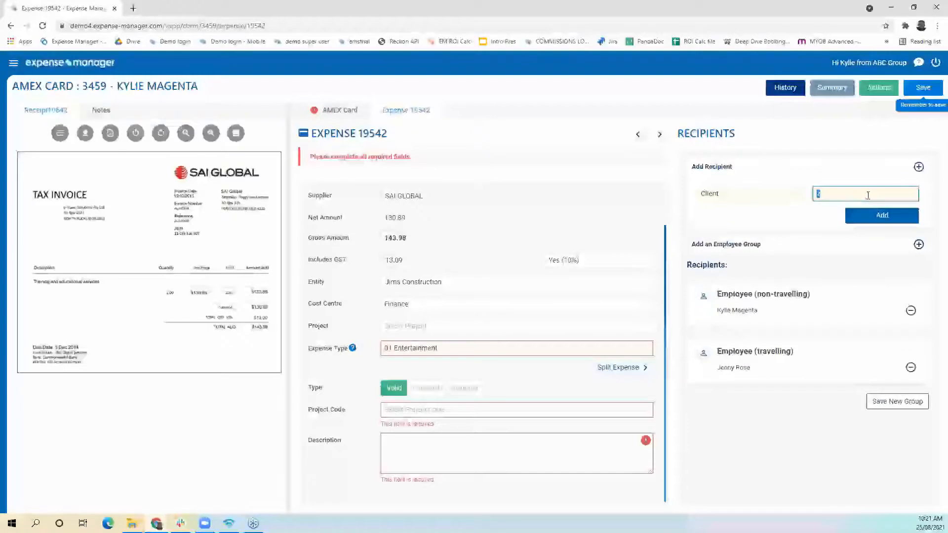
{"action": "type", "text": "s"}
{"action": "left_click", "coordinate": [880, 216]}
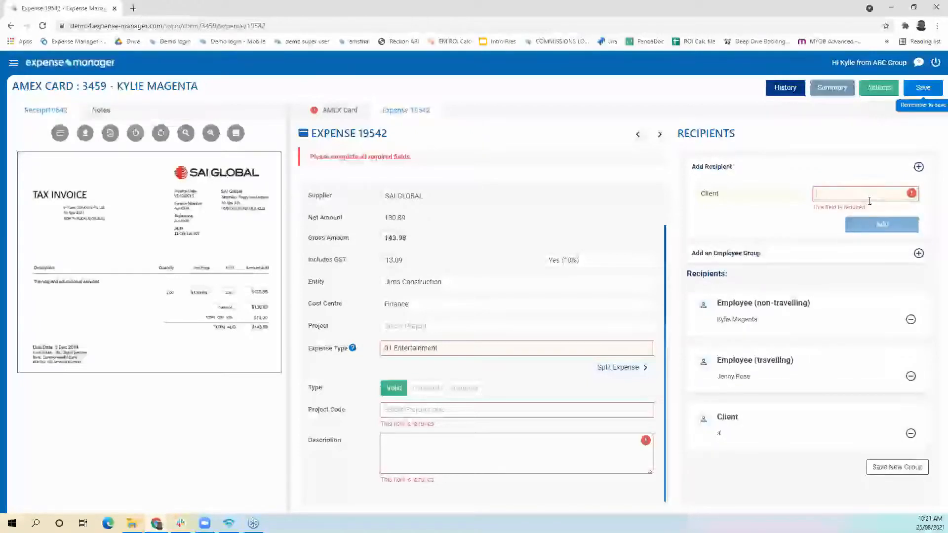
{"action": "left_click", "coordinate": [860, 216]}
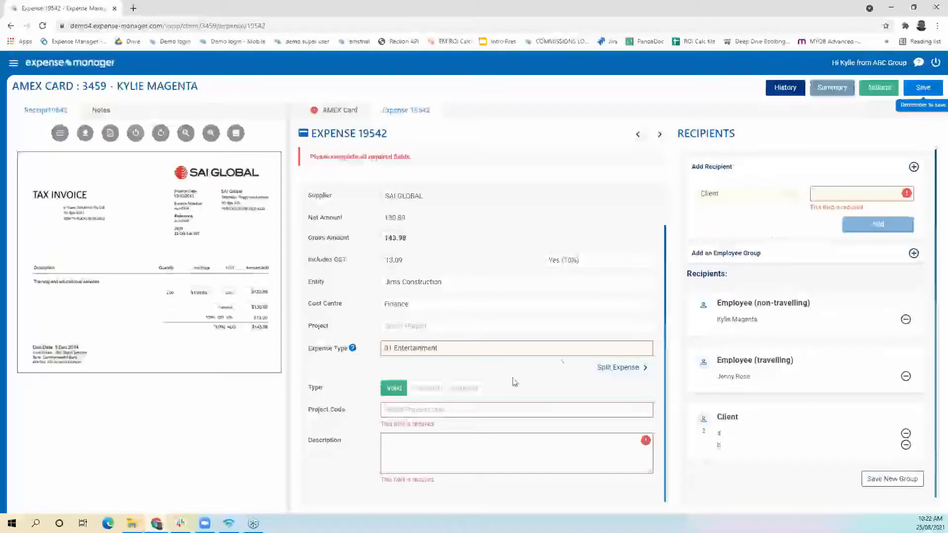
Set the entertainment expense's project code to No project code 000 and its description to "abc", and return to the claim
{"action": "left_click", "coordinate": [407, 413]}
{"action": "left_click", "coordinate": [453, 402]}
{"action": "left_click", "coordinate": [494, 451]}
{"action": "type", "text": "abc"}
{"action": "left_click", "coordinate": [328, 110]}
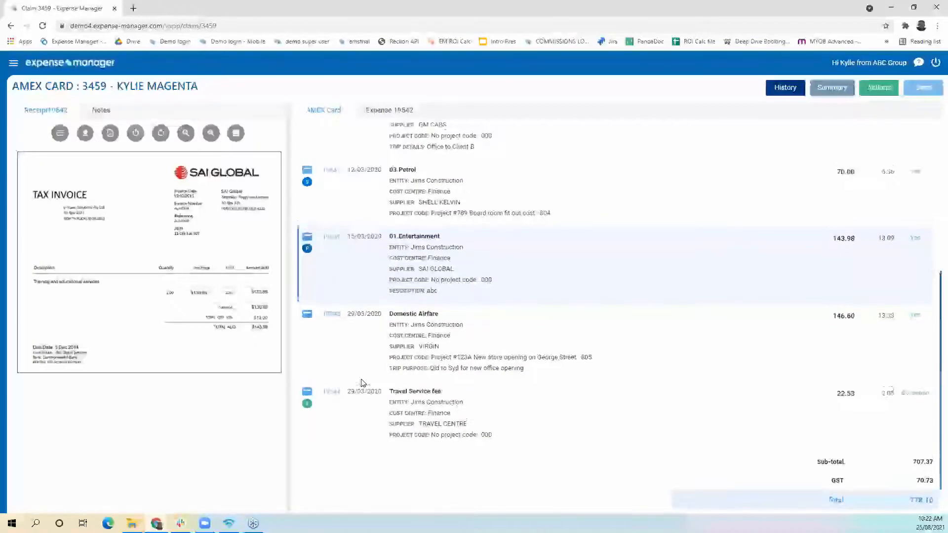
Review the claim's expense lines and check the marker beside the Travel Service fee
{"action": "scroll", "coordinate": [363, 383], "scroll_direction": "up", "scroll_amount": 1}
{"action": "scroll", "coordinate": [360, 373], "scroll_direction": "down", "scroll_amount": 1}
{"action": "mouse_move", "coordinate": [310, 403]}
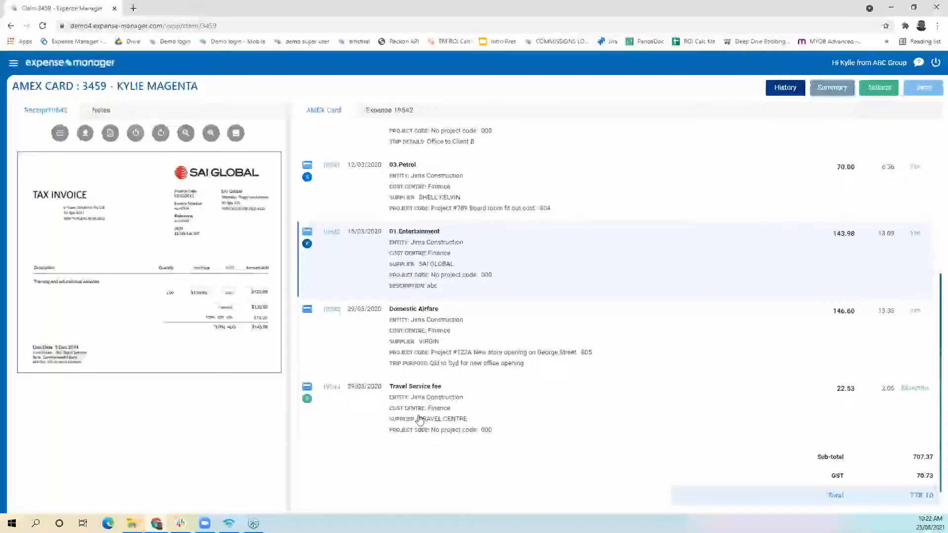
Open the Travel Service fee expense, check its receipt exemption reason and exception approval, and return to the claim
{"action": "left_click", "coordinate": [336, 389]}
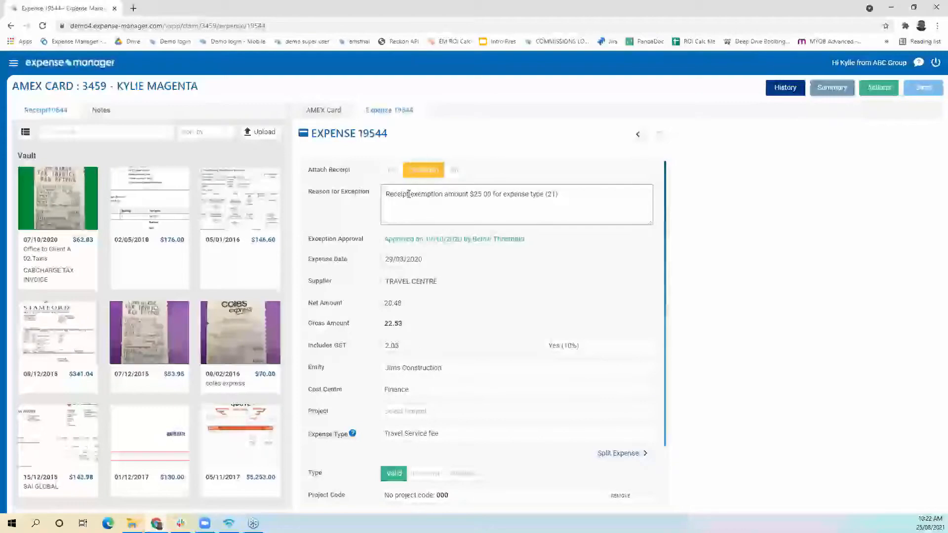
{"action": "left_click_drag", "start_coordinate": [524, 239], "coordinate": [473, 241]}
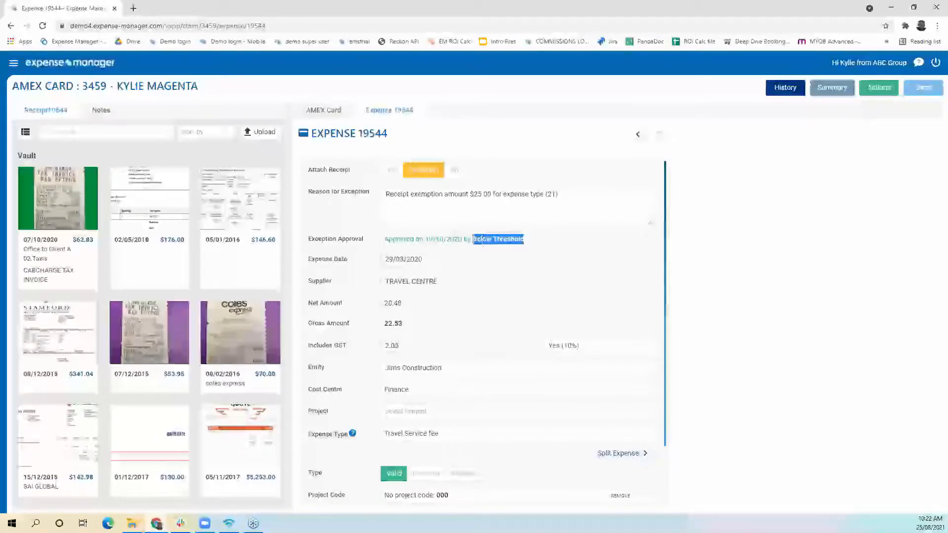
{"action": "left_click", "coordinate": [523, 236]}
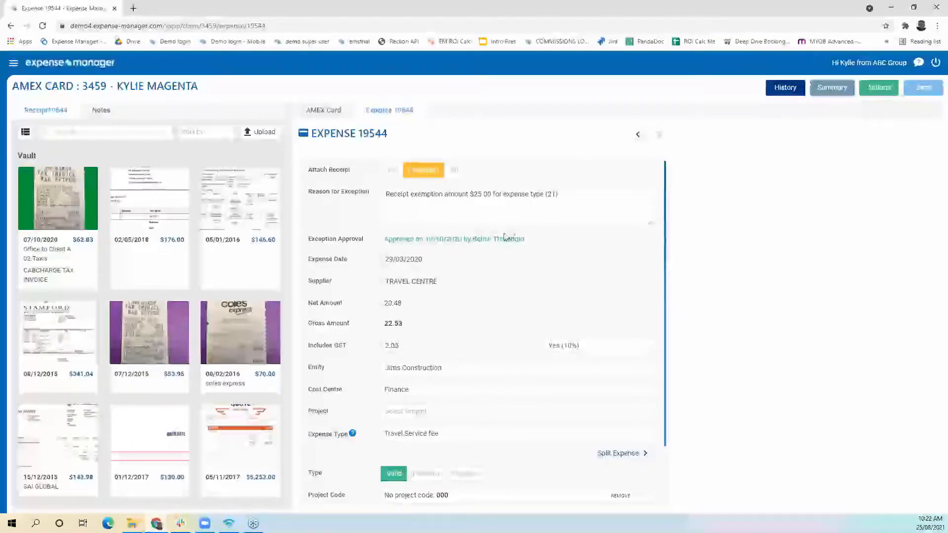
{"action": "right_click", "coordinate": [414, 172]}
{"action": "left_click", "coordinate": [357, 184]}
{"action": "left_click", "coordinate": [330, 121]}
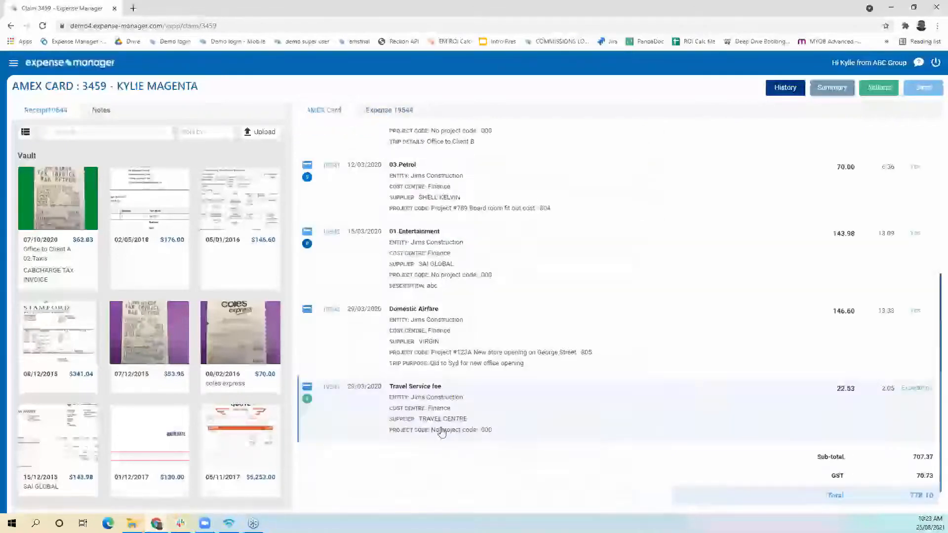
Submit the AMEX Card claim to its nominated approver
{"action": "scroll", "coordinate": [438, 430], "scroll_direction": "up", "scroll_amount": 10}
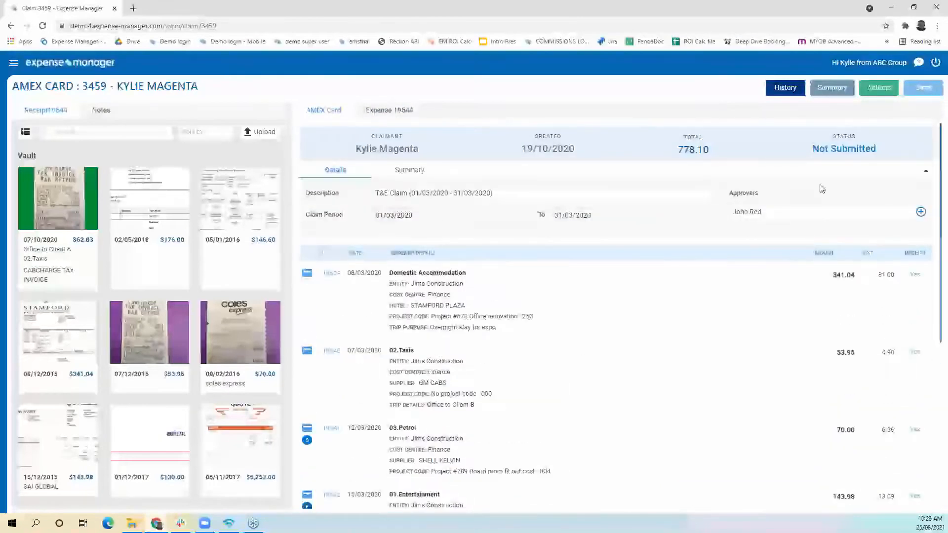
{"action": "left_click", "coordinate": [877, 88]}
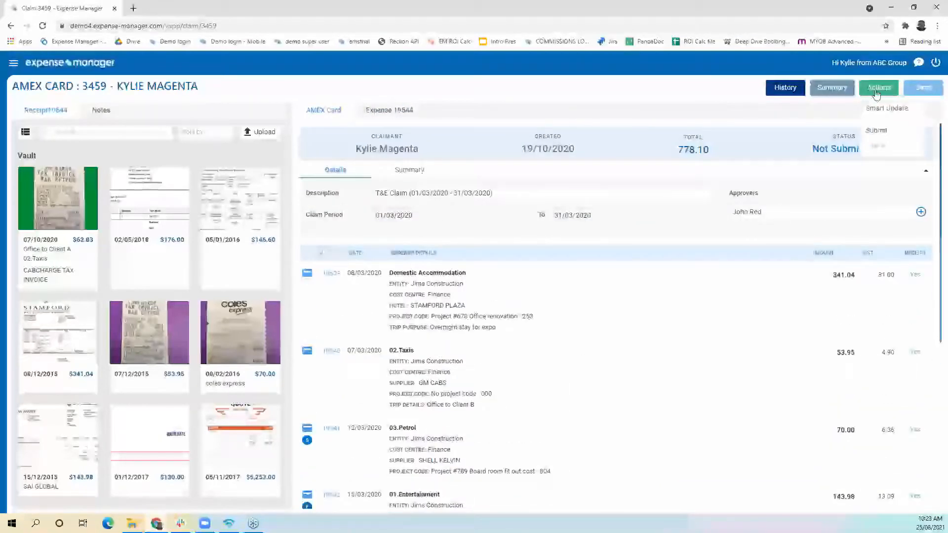
{"action": "left_click", "coordinate": [877, 130]}
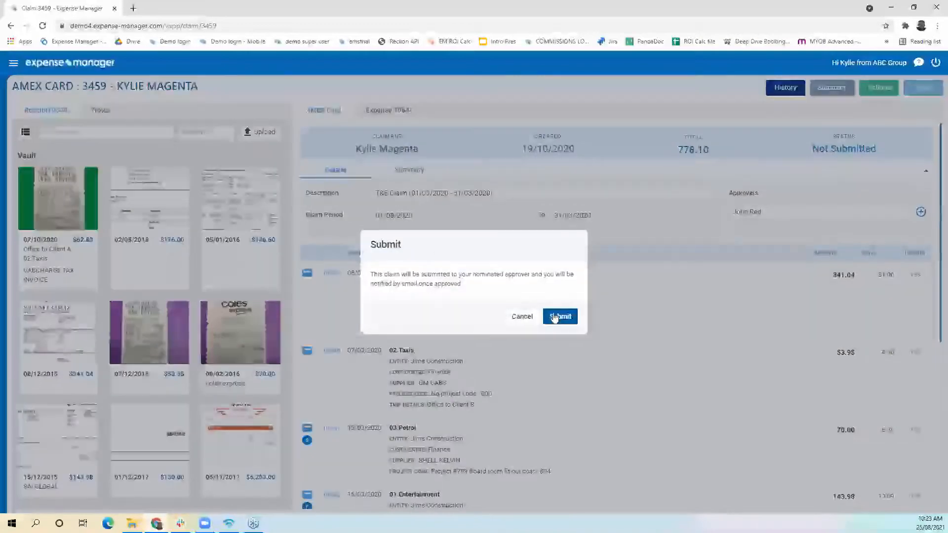
{"action": "left_click", "coordinate": [556, 316]}
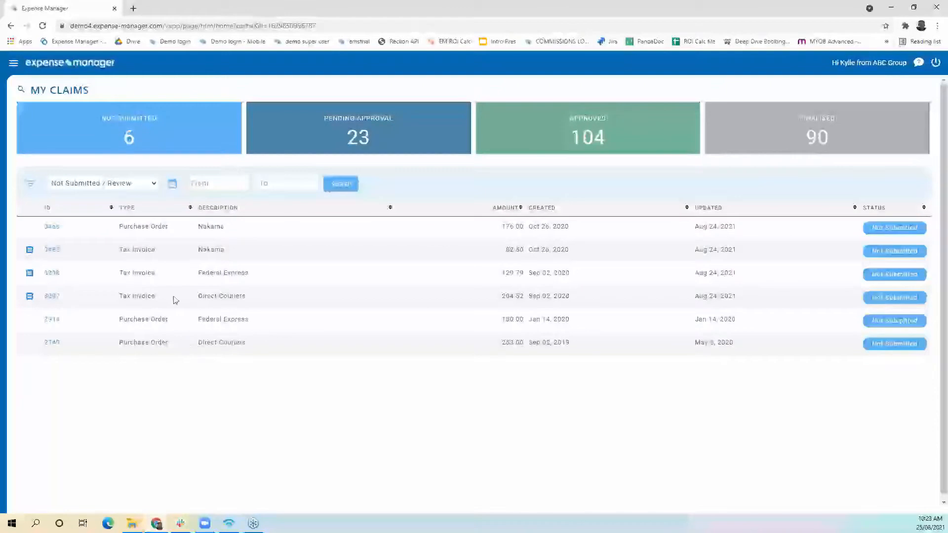
Open the not-submitted Nakama tax invoice from My Claims
{"action": "left_click_drag", "start_coordinate": [165, 254], "coordinate": [123, 253]}
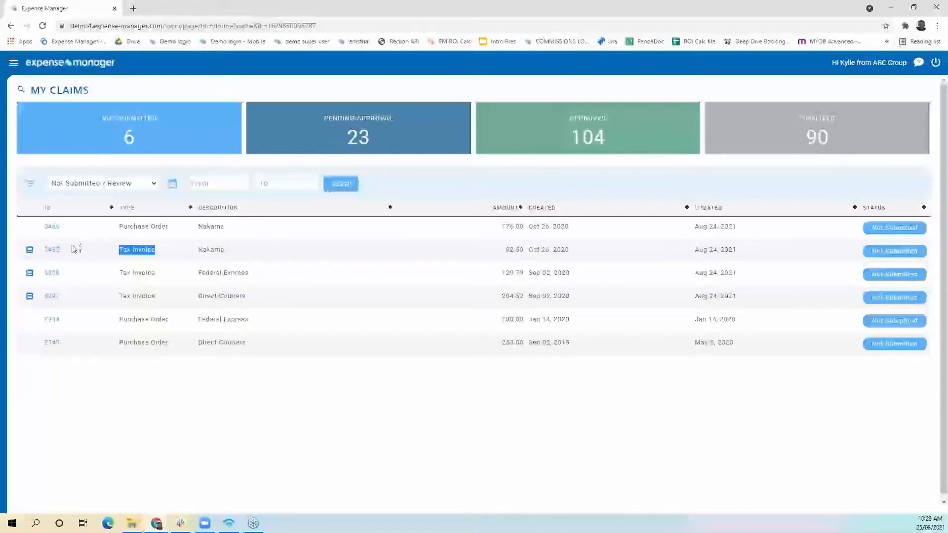
{"action": "left_click", "coordinate": [55, 252]}
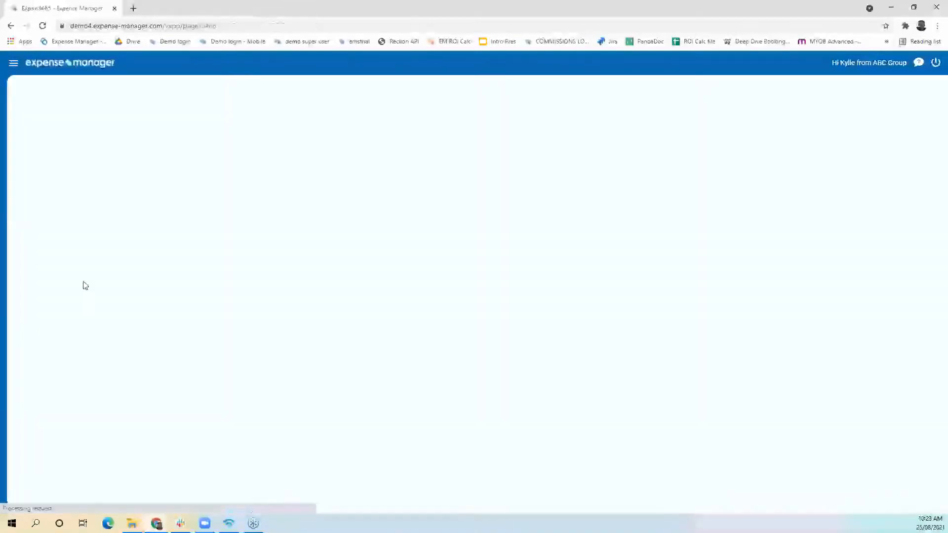
{"action": "scroll", "coordinate": [437, 372], "scroll_direction": "down", "scroll_amount": 1}
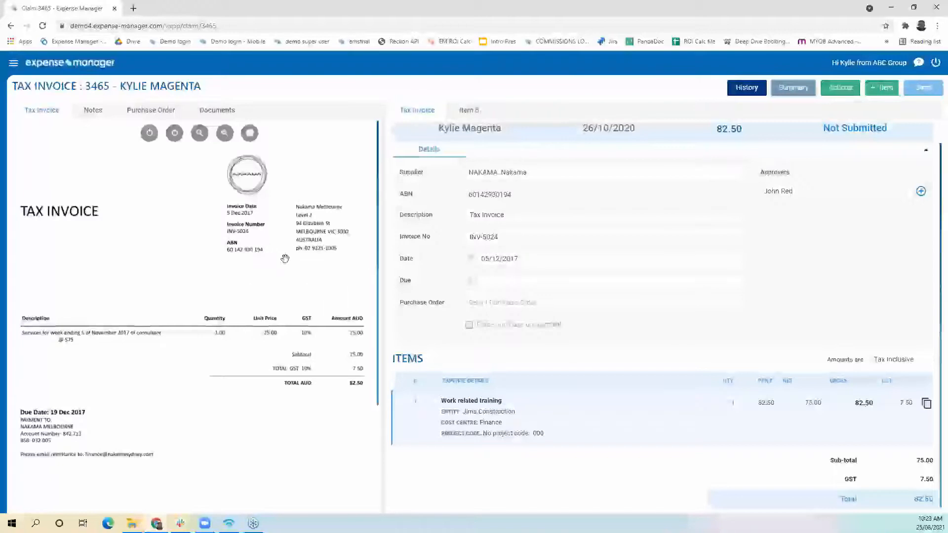
Examine the Nakama invoice's Purchase Order field and the checkbox beneath it
{"action": "left_click_drag", "start_coordinate": [400, 302], "coordinate": [447, 307]}
{"action": "left_click", "coordinate": [502, 306]}
{"action": "left_click", "coordinate": [507, 331]}
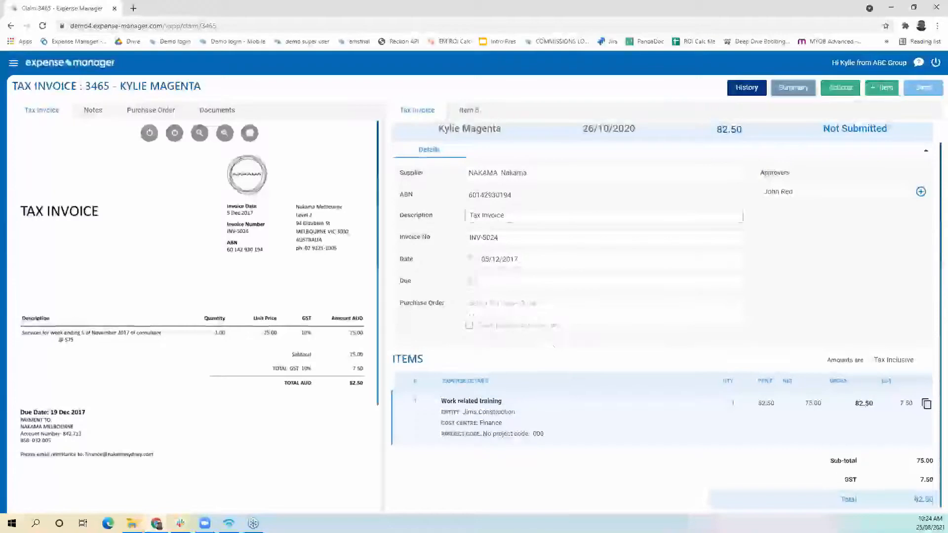
{"action": "left_click", "coordinate": [557, 304]}
{"action": "left_click", "coordinate": [559, 328]}
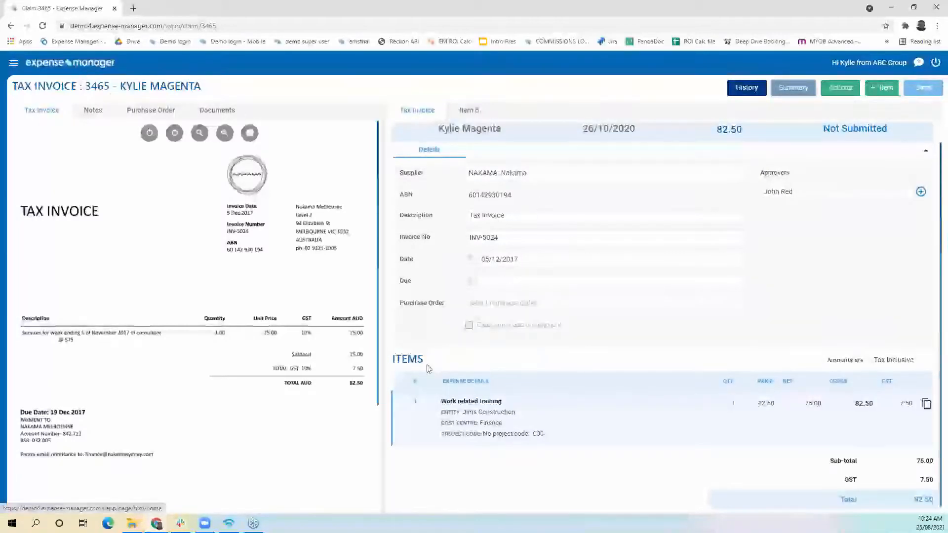
{"action": "left_click", "coordinate": [504, 307]}
{"action": "left_click", "coordinate": [510, 331]}
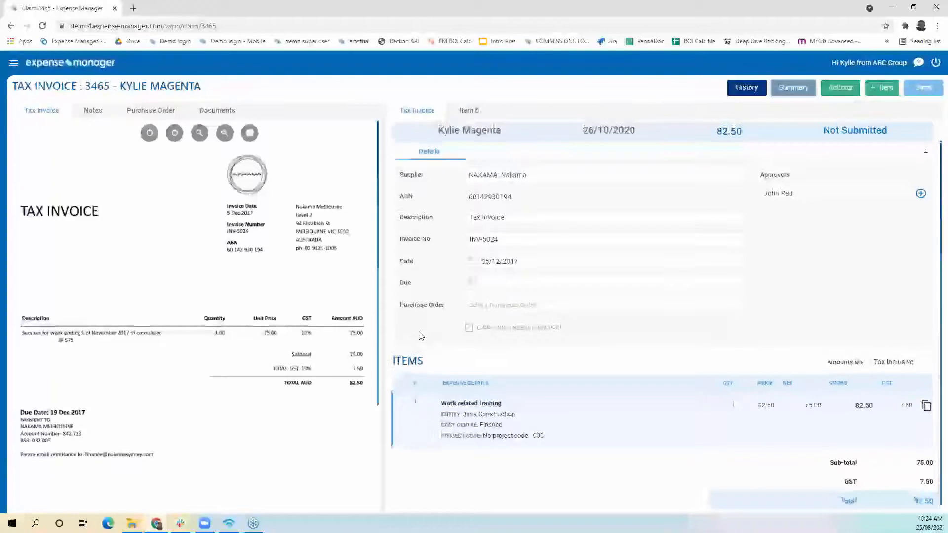
{"action": "scroll", "coordinate": [417, 329], "scroll_direction": "up", "scroll_amount": 1}
{"action": "left_click", "coordinate": [504, 326]}
{"action": "left_click", "coordinate": [447, 302]}
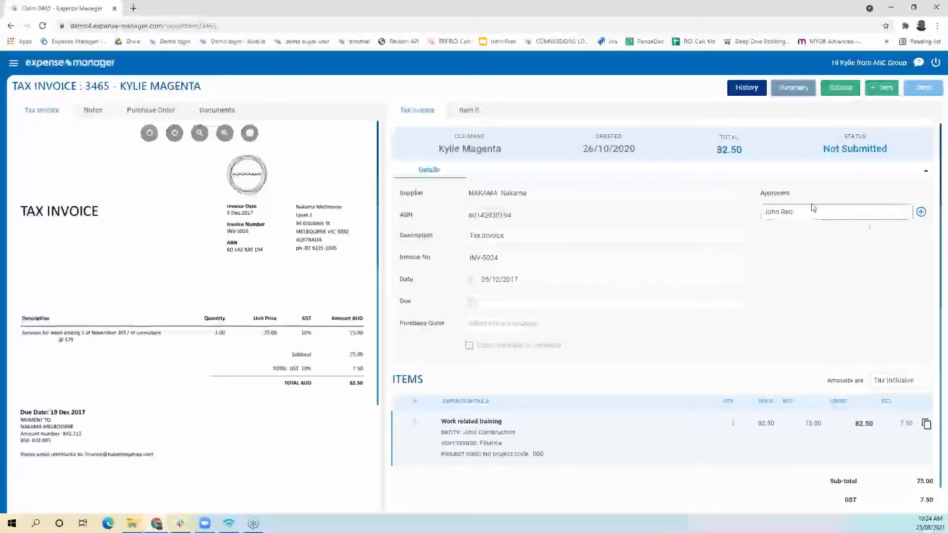
Check the Nakama invoice's assigned approver and the available claim actions
{"action": "double_click", "coordinate": [775, 194]}
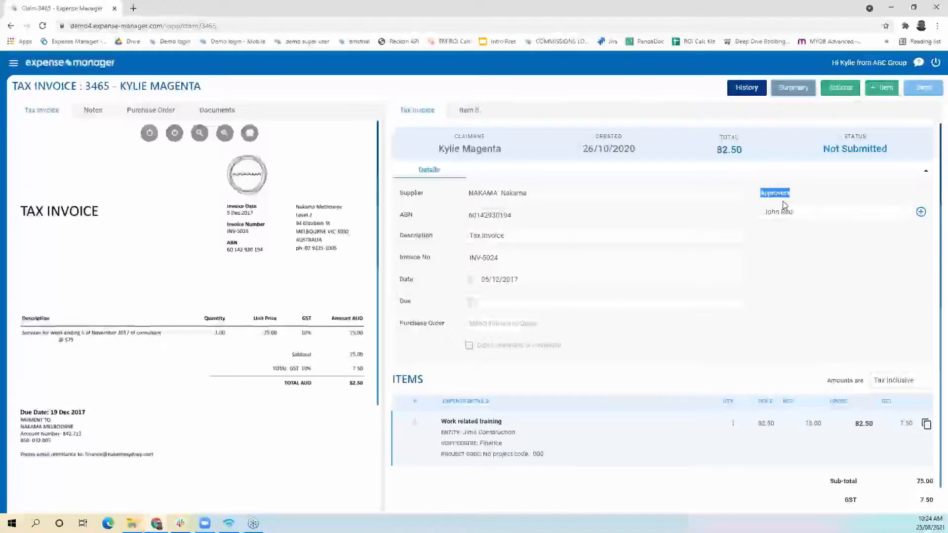
{"action": "left_click", "coordinate": [785, 208]}
{"action": "left_click", "coordinate": [840, 89]}
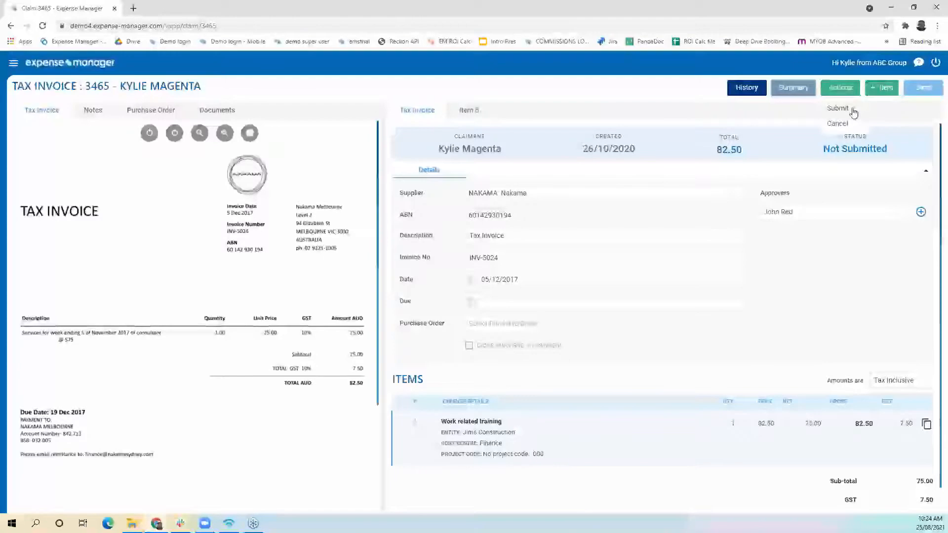
{"action": "left_click", "coordinate": [838, 109]}
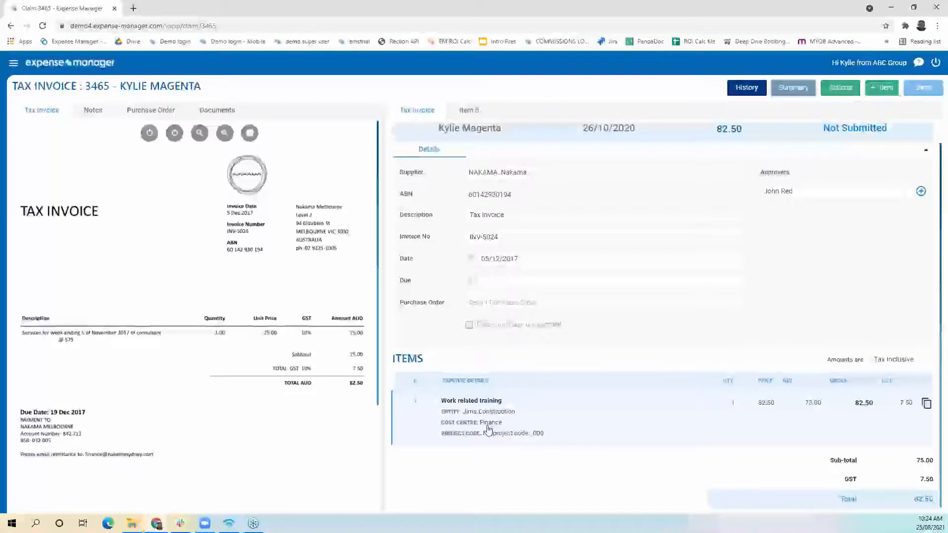
Inspect the coding of the Work related training item, open its full item details, and return to the tax invoice
{"action": "left_click", "coordinate": [489, 429]}
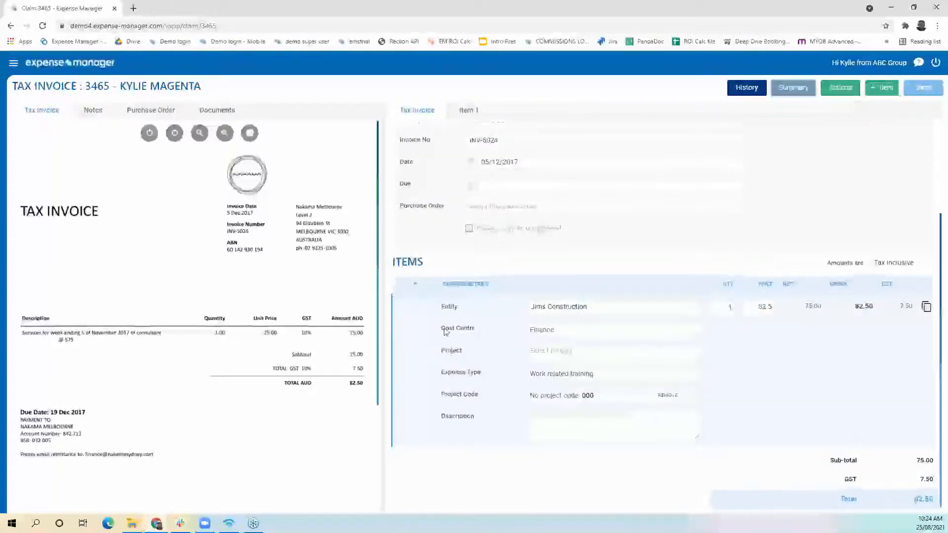
{"action": "left_click", "coordinate": [414, 307]}
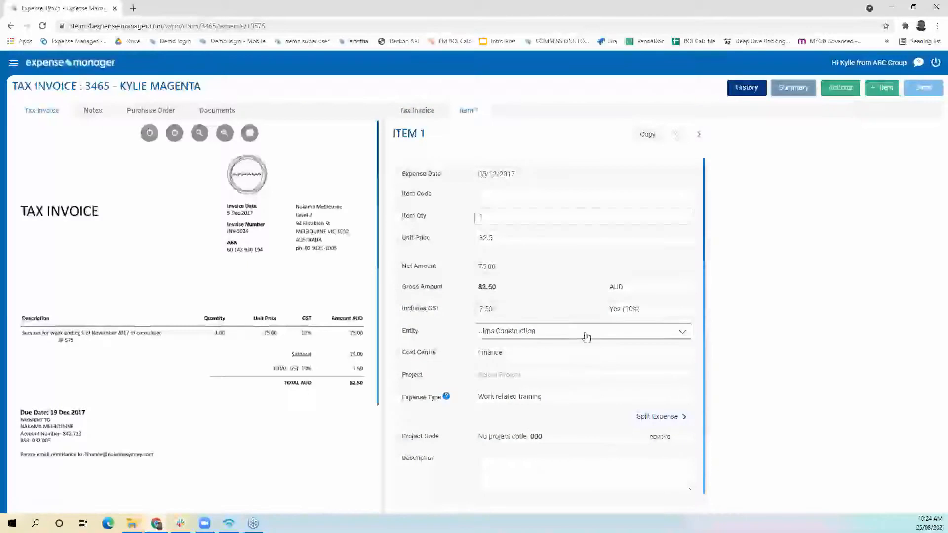
{"action": "left_click", "coordinate": [418, 111]}
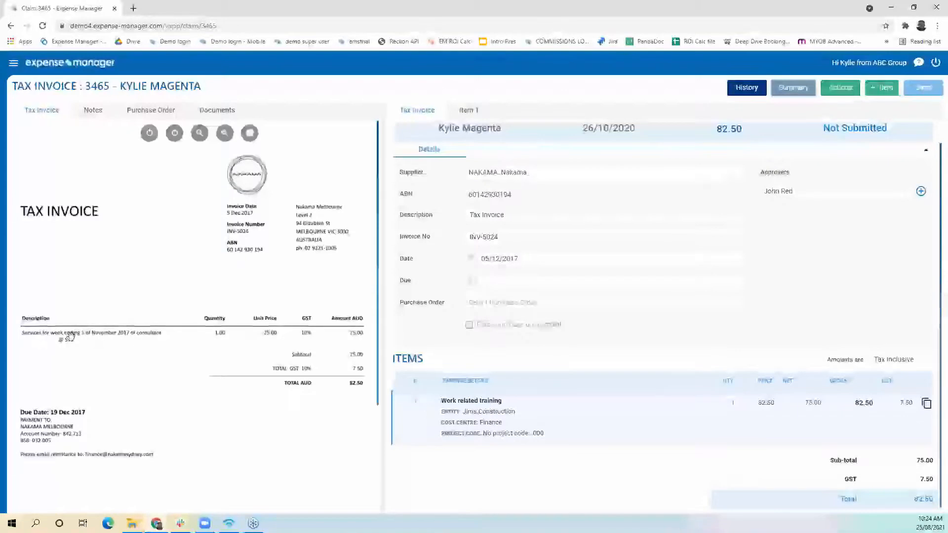
Submit the Nakama tax invoice for approval
{"action": "left_click", "coordinate": [854, 90]}
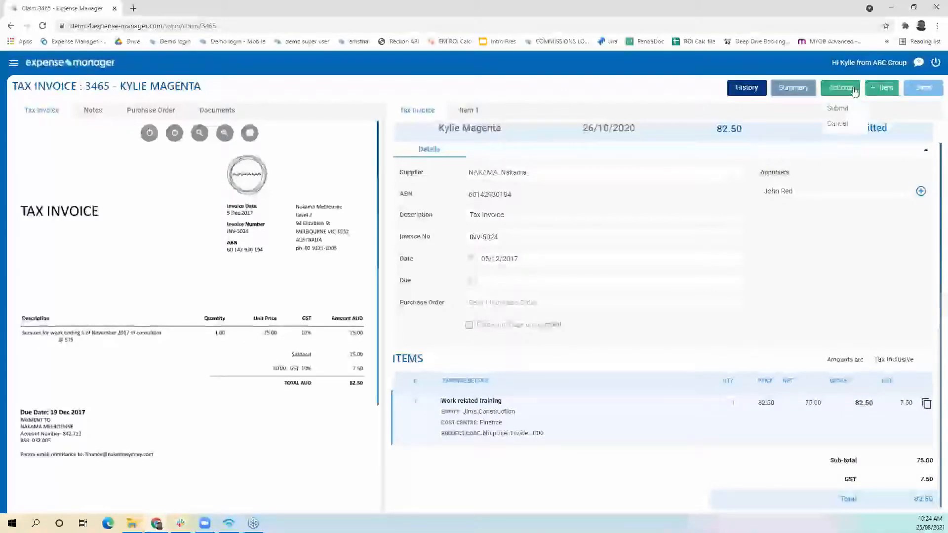
{"action": "left_click", "coordinate": [848, 107]}
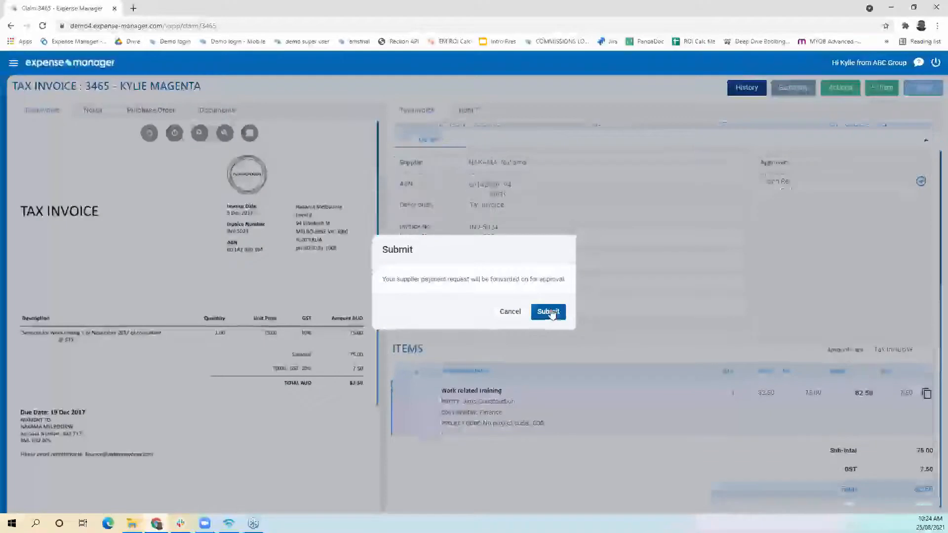
{"action": "left_click", "coordinate": [549, 312]}
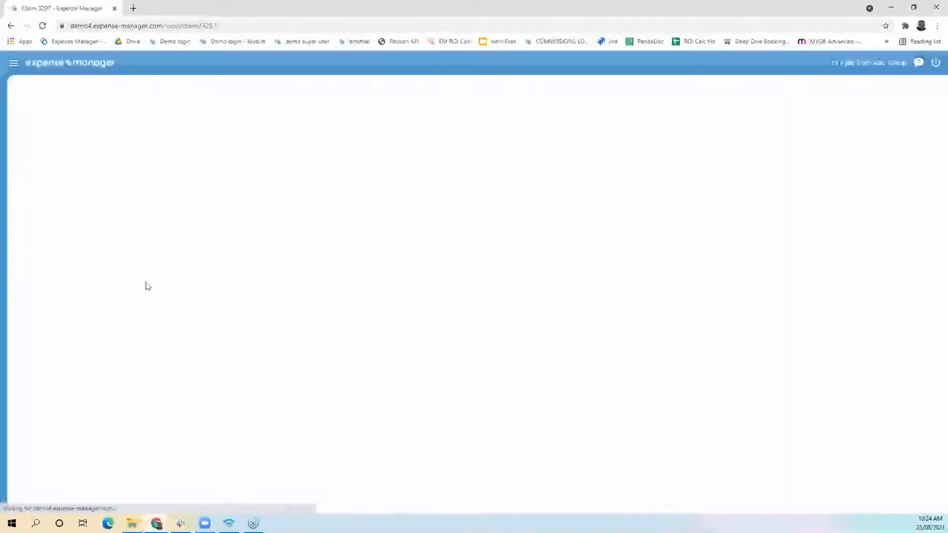
Compare the enlarged Direct Couriers invoice with its Postage line items, and return to My Claims
{"action": "left_click", "coordinate": [225, 133]}
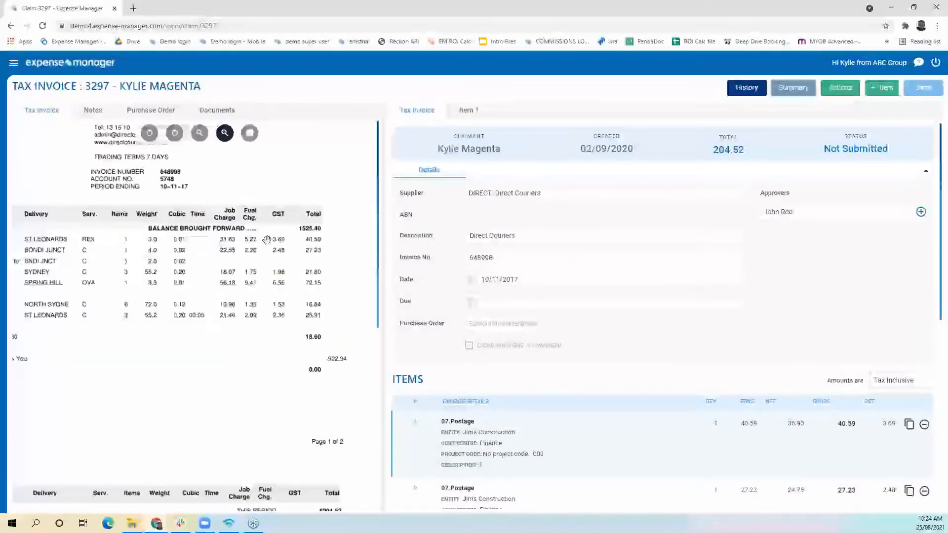
{"action": "mouse_move", "coordinate": [142, 243]}
{"action": "left_mouse_down"}
{"action": "mouse_move", "coordinate": [194, 257]}
{"action": "mouse_move", "coordinate": [247, 204]}
{"action": "mouse_move", "coordinate": [179, 204]}
{"action": "mouse_move", "coordinate": [159, 244]}
{"action": "left_mouse_up"}
{"action": "scroll", "coordinate": [720, 439], "scroll_direction": "down", "scroll_amount": 5}
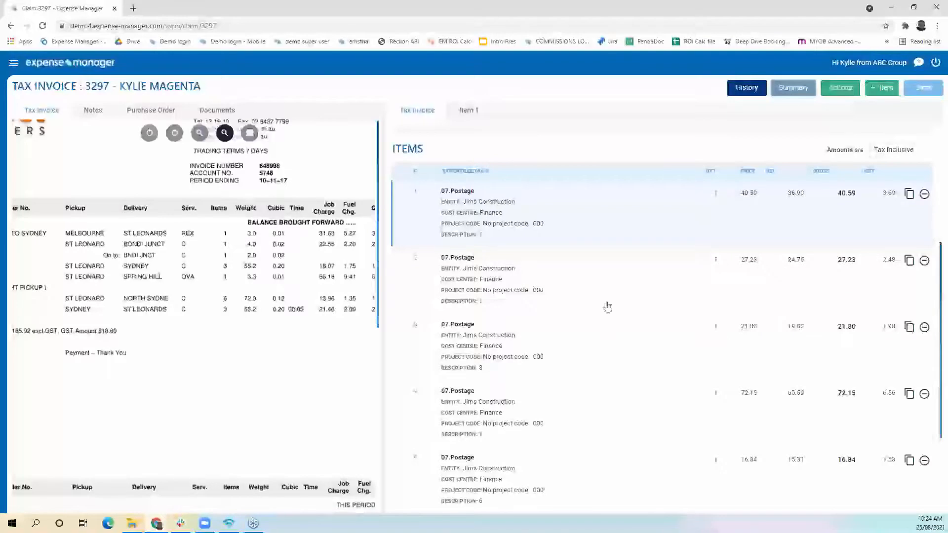
{"action": "scroll", "coordinate": [597, 319], "scroll_direction": "up", "scroll_amount": 5}
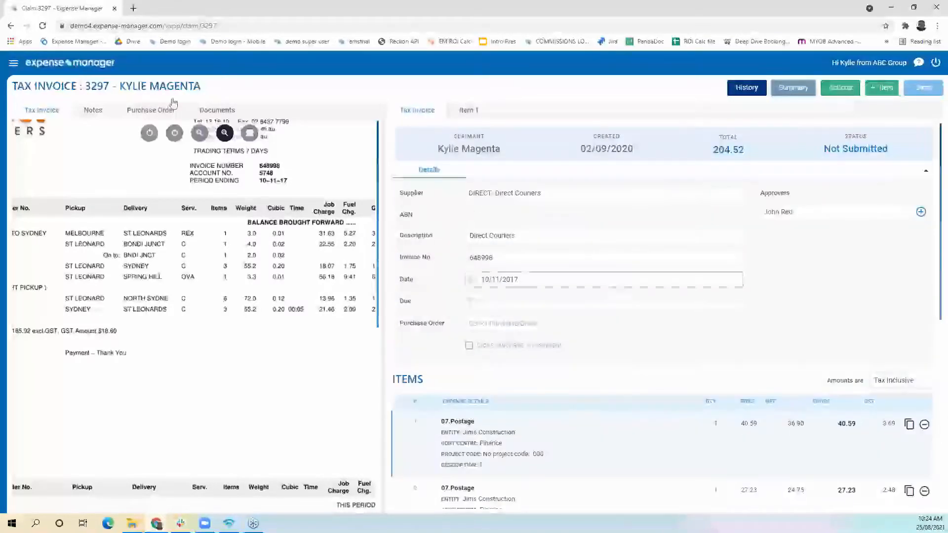
{"action": "left_click", "coordinate": [86, 62]}
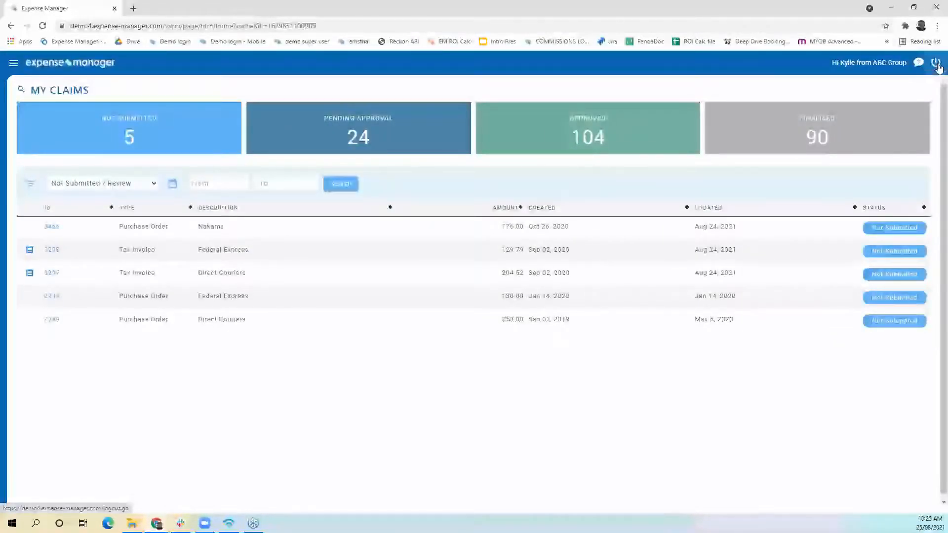
Log out and sign in as the claim approver using the saved login and account password
{"action": "left_click", "coordinate": [936, 62]}
{"action": "left_click", "coordinate": [169, 239]}
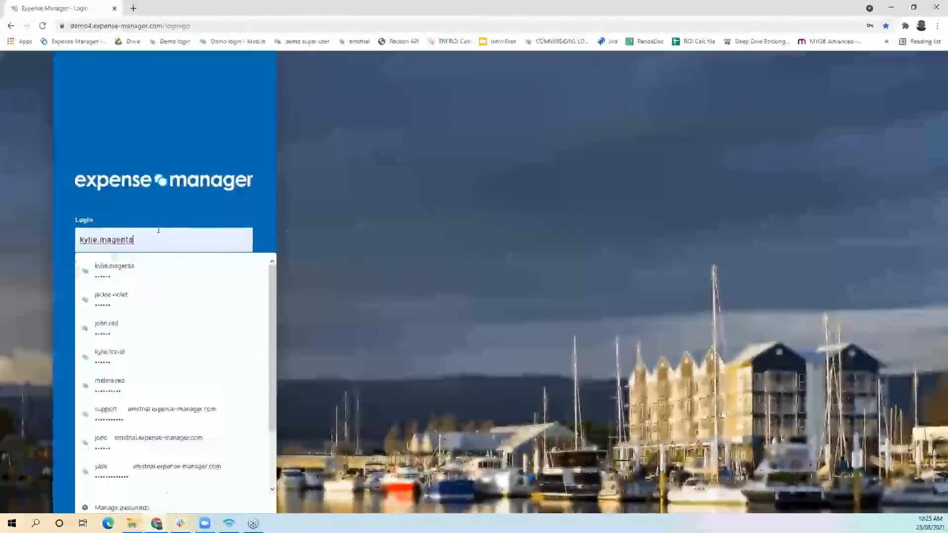
{"action": "left_click", "coordinate": [127, 324]}
{"action": "left_click", "coordinate": [125, 323]}
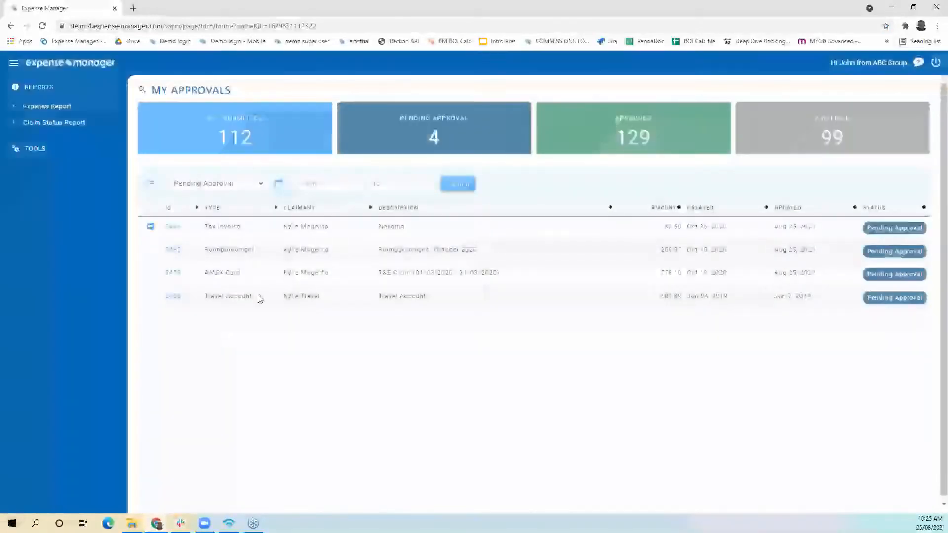
Open the pending Reimbursement - October 2020 claim from My Approvals and review the Postage expense's details and receipt
{"action": "left_click_drag", "start_coordinate": [408, 229], "coordinate": [228, 239]}
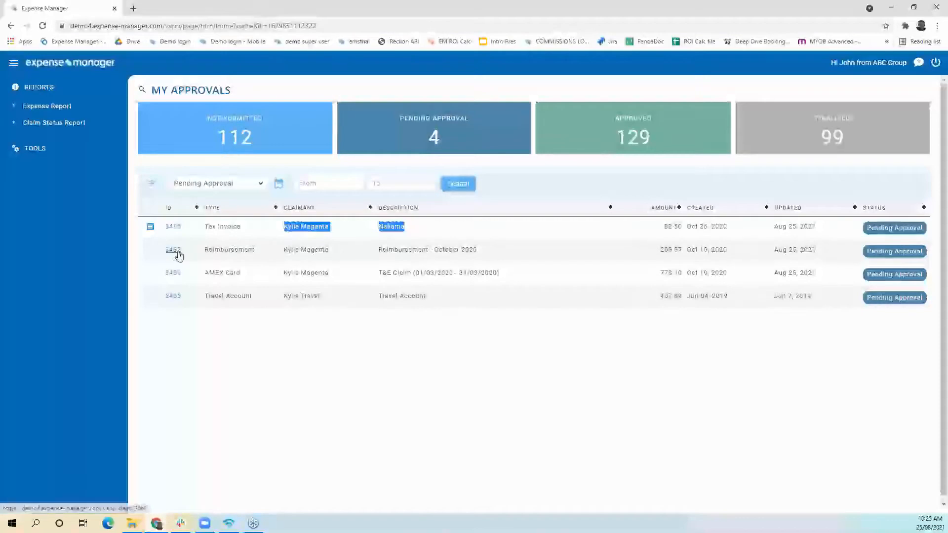
{"action": "left_click", "coordinate": [226, 350]}
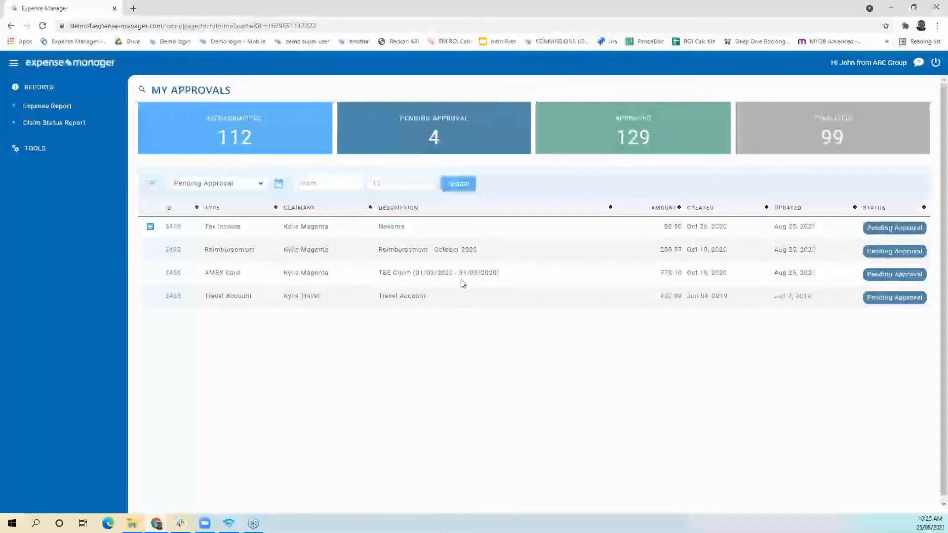
{"action": "left_click", "coordinate": [172, 252]}
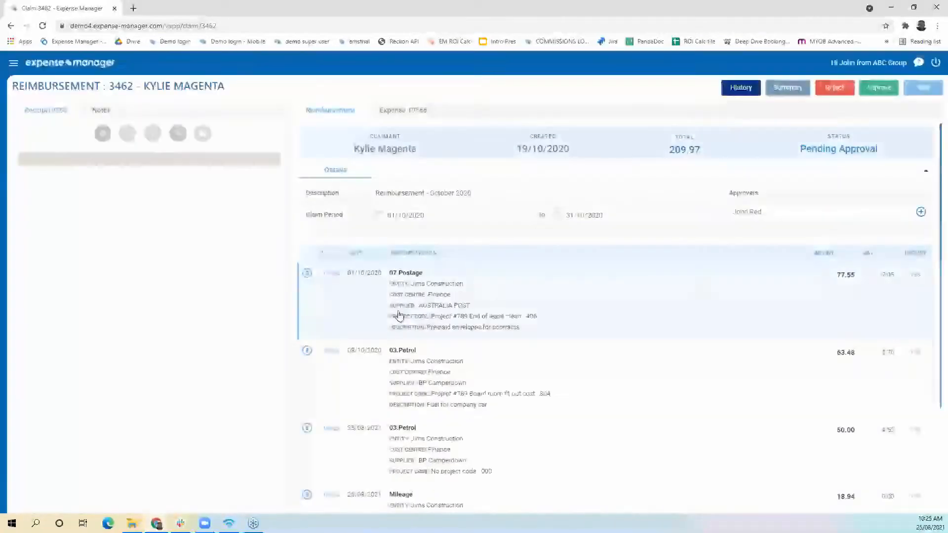
{"action": "scroll", "coordinate": [552, 347], "scroll_direction": "down", "scroll_amount": 2}
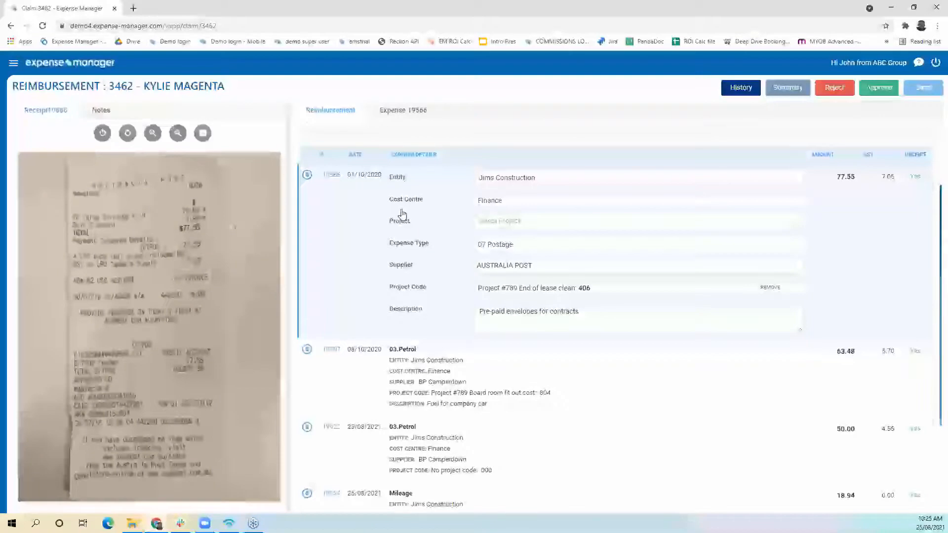
{"action": "scroll", "coordinate": [395, 217], "scroll_direction": "up", "scroll_amount": 2}
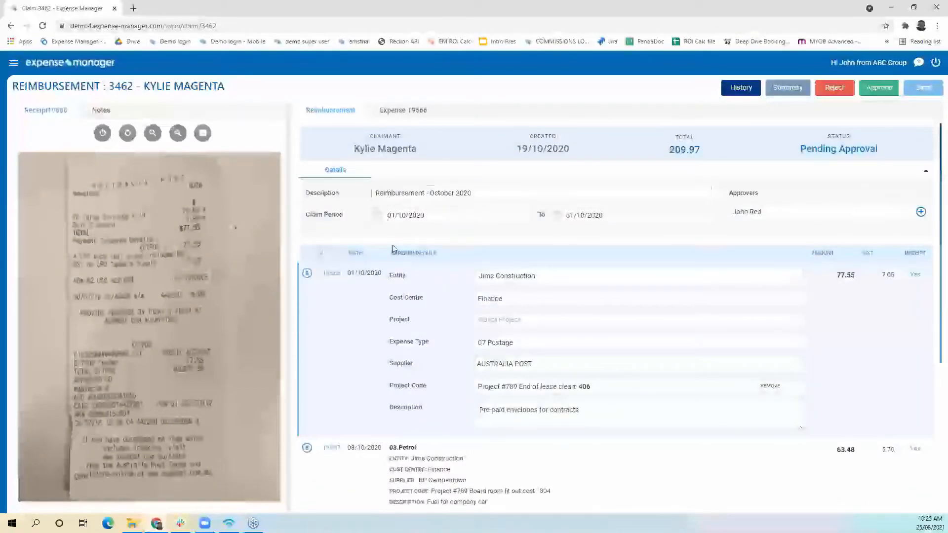
Review both Petrol expenses and their receipts in the Reimbursement - October 2020 claim, and approve the claim
{"action": "scroll", "coordinate": [424, 302], "scroll_direction": "down", "scroll_amount": 3}
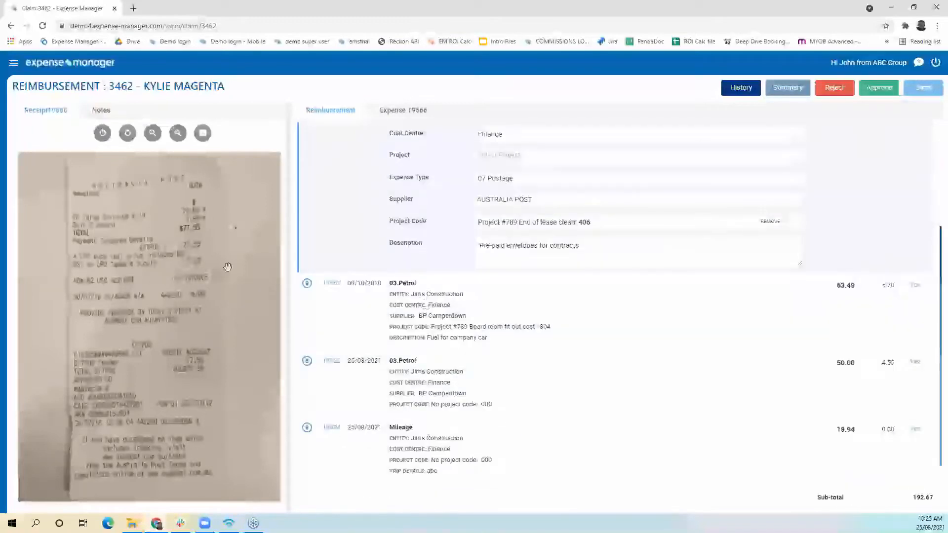
{"action": "left_click", "coordinate": [369, 306]}
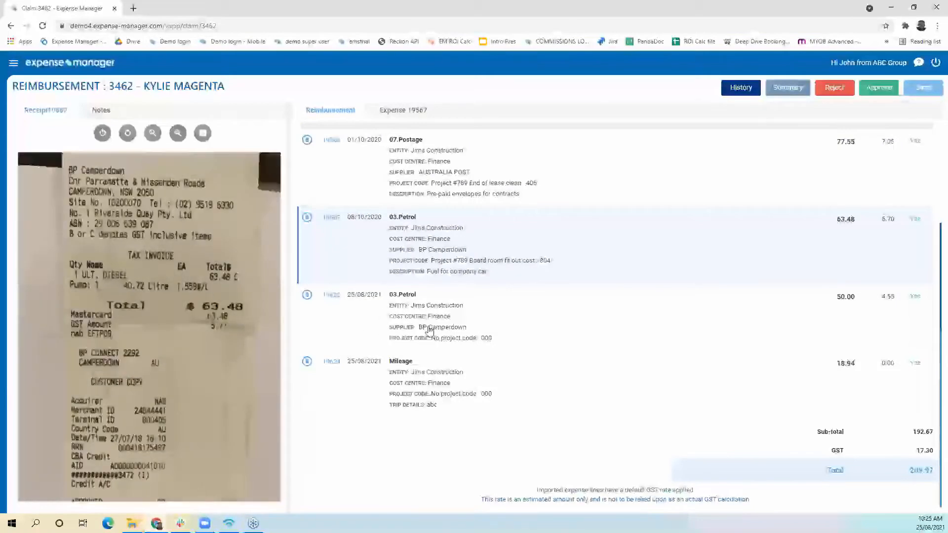
{"action": "left_click", "coordinate": [430, 331]}
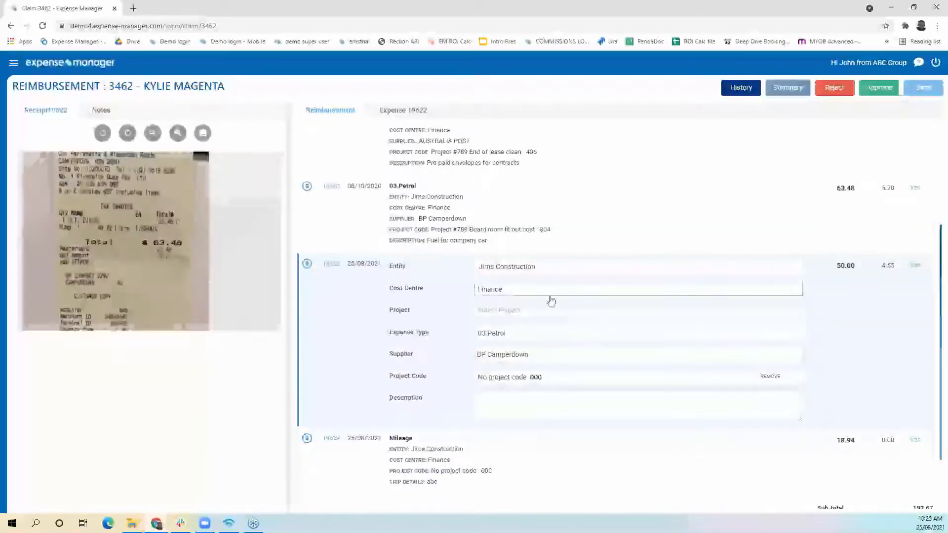
{"action": "scroll", "coordinate": [357, 353], "scroll_direction": "up", "scroll_amount": 3}
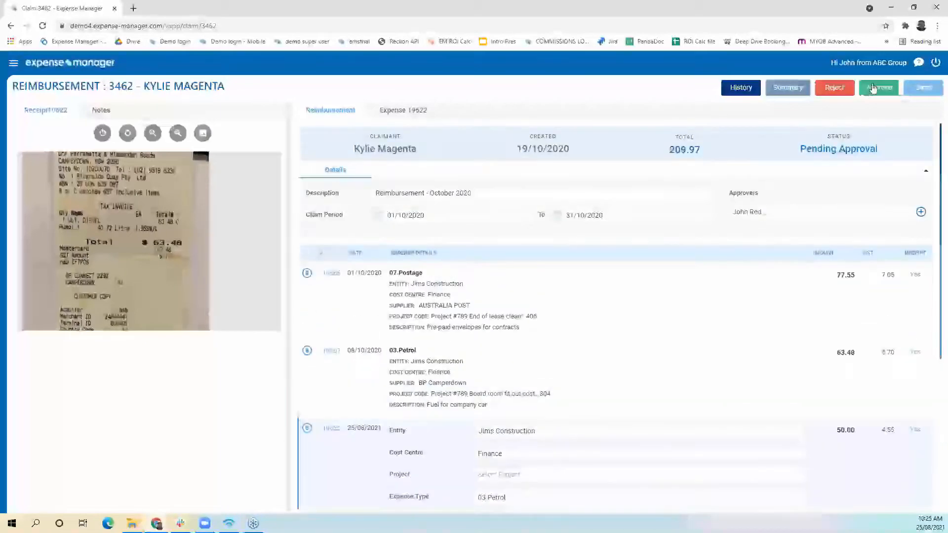
{"action": "left_click", "coordinate": [873, 88]}
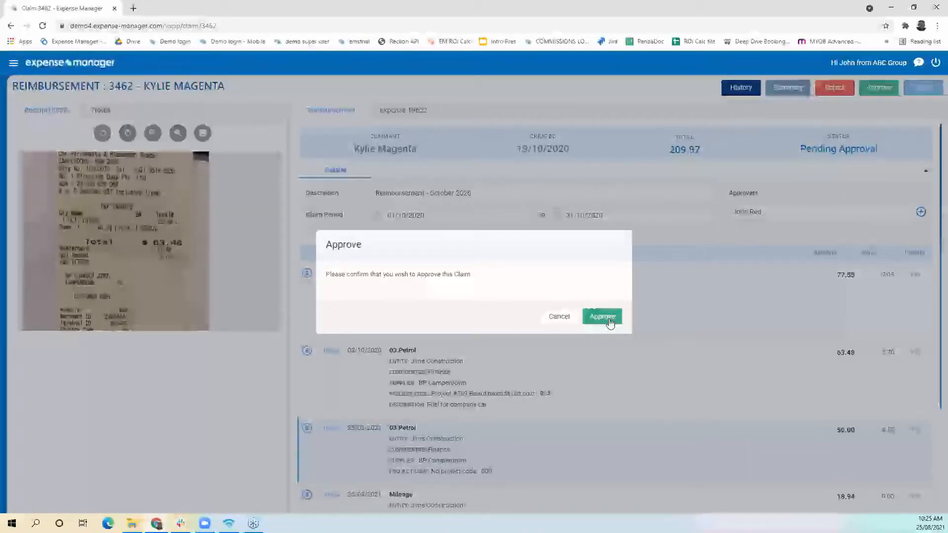
{"action": "left_click", "coordinate": [609, 320]}
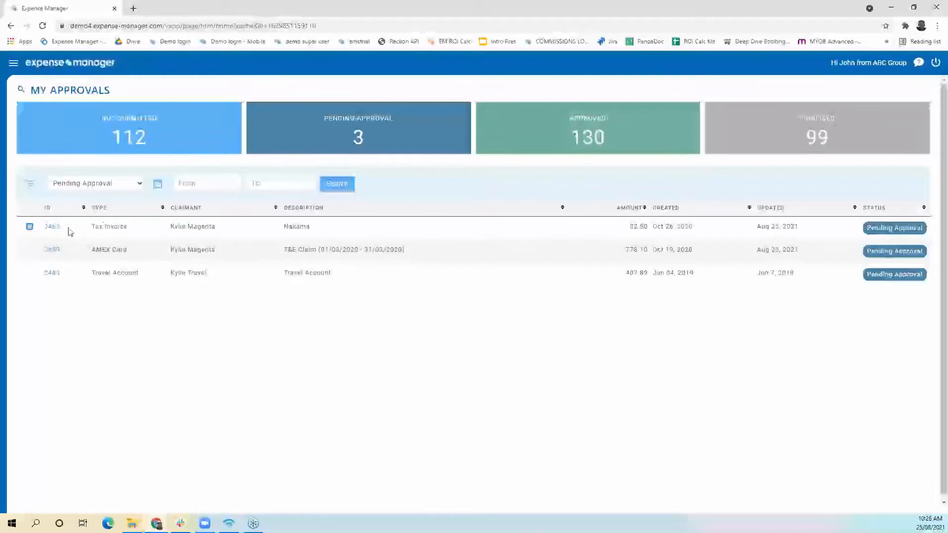
Approve the pending Nakama tax invoice and the AMEX Card T&E claim from My Approvals
{"action": "left_click", "coordinate": [51, 228]}
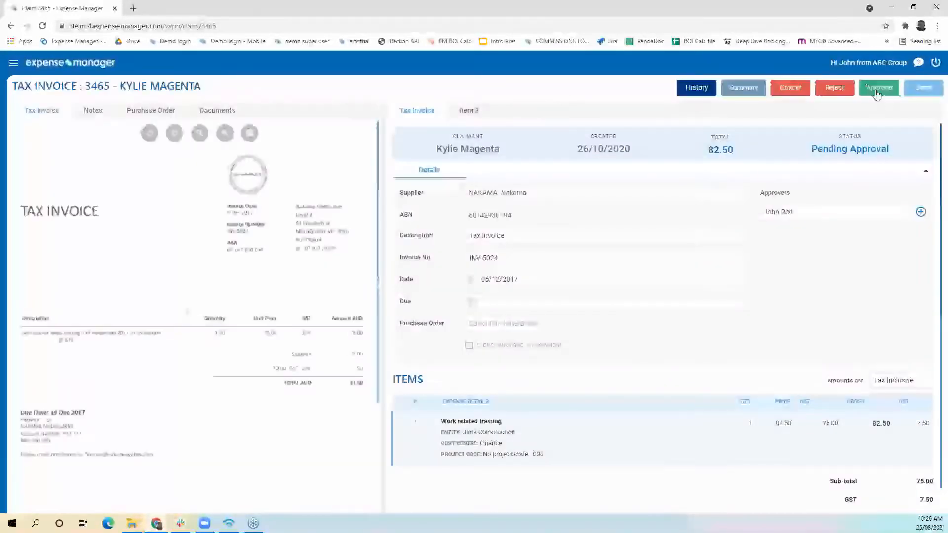
{"action": "left_click", "coordinate": [877, 91]}
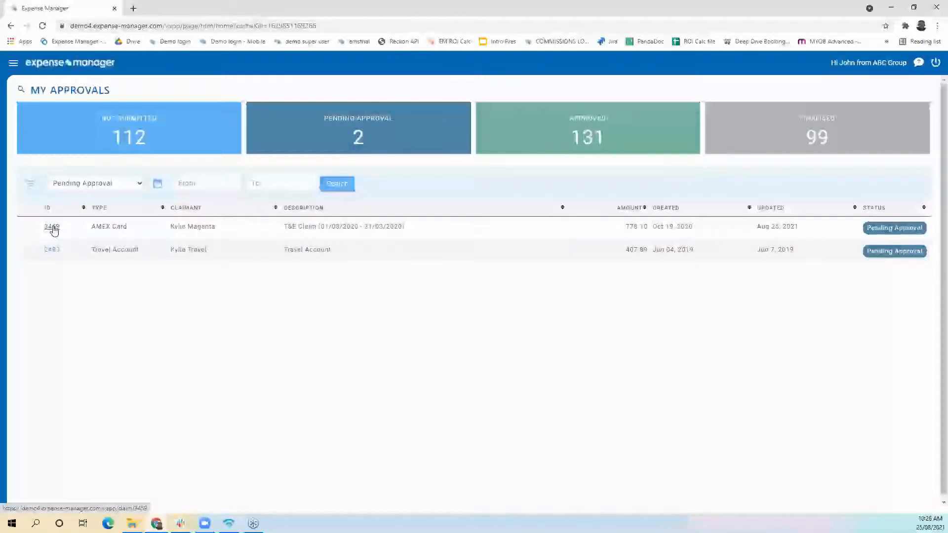
{"action": "left_click", "coordinate": [52, 228]}
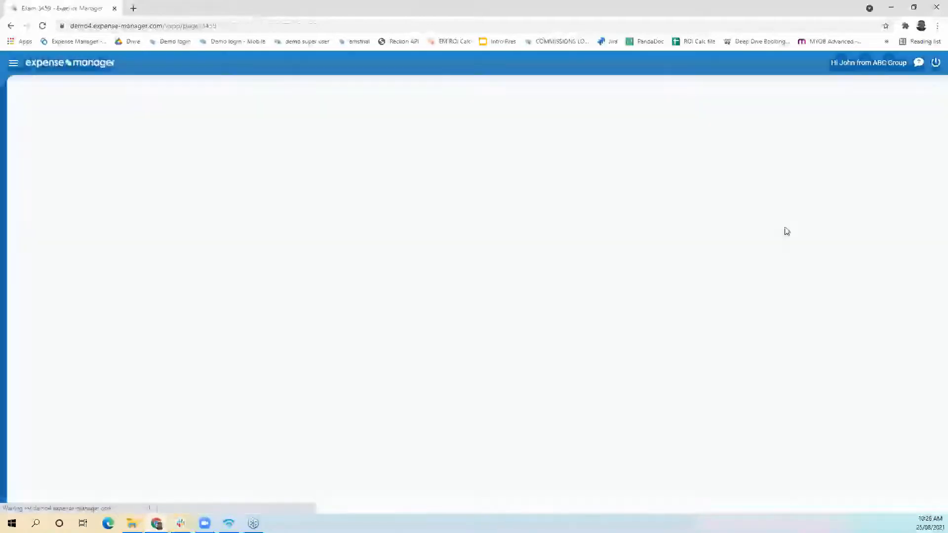
{"action": "left_click", "coordinate": [879, 88]}
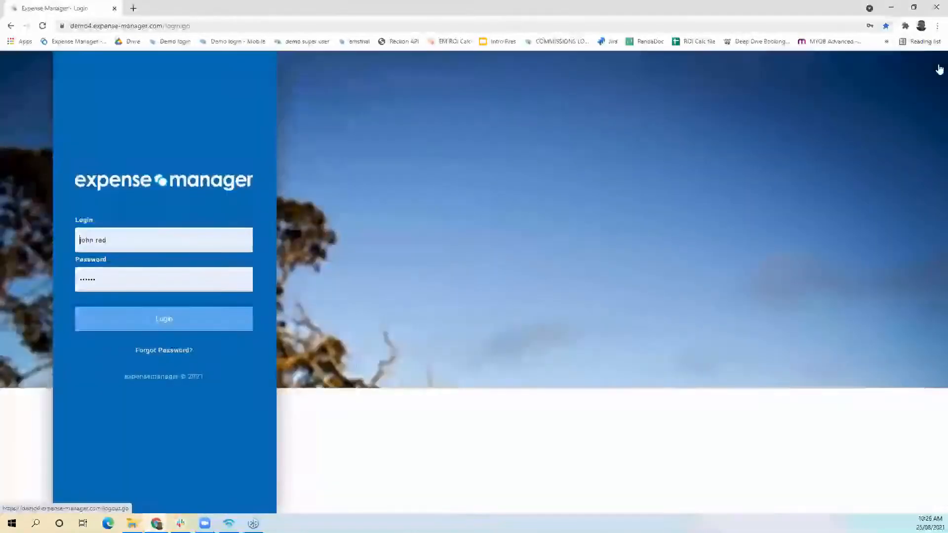
Log out and sign in as the payer using the saved login and account password
{"action": "left_click", "coordinate": [153, 235]}
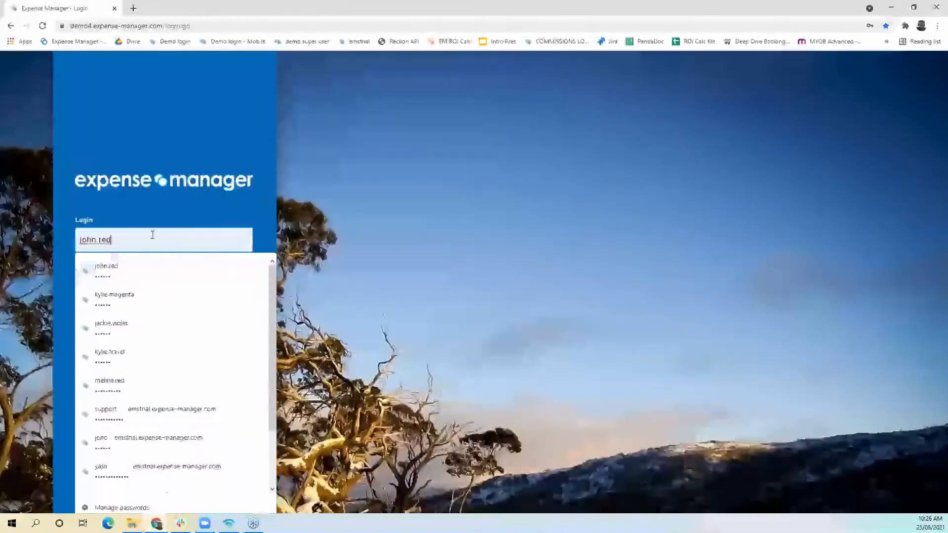
{"action": "left_click", "coordinate": [132, 330]}
{"action": "left_click", "coordinate": [134, 327]}
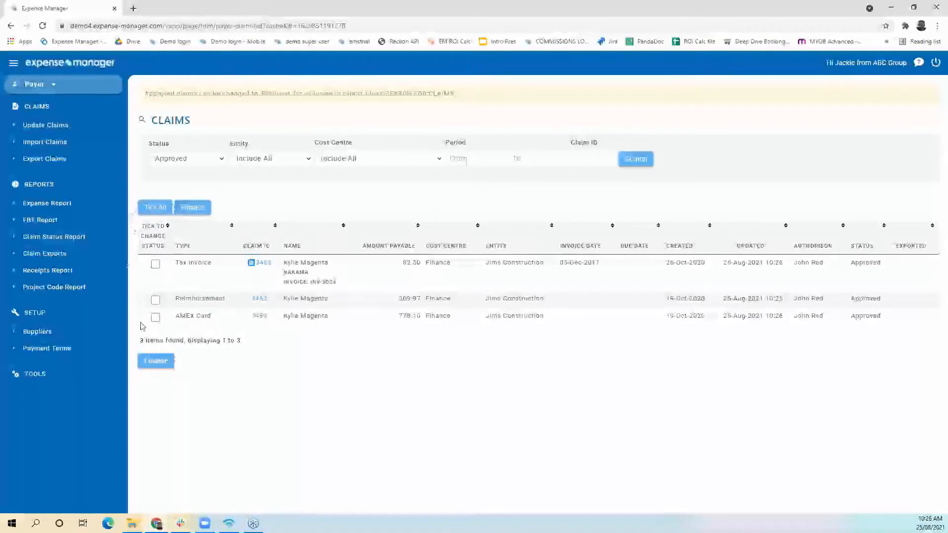
Open the approved Reimbursement claim from the Claims list and check its approval, notes and Postage receipt
{"action": "right_click", "coordinate": [387, 233]}
{"action": "left_click", "coordinate": [338, 396]}
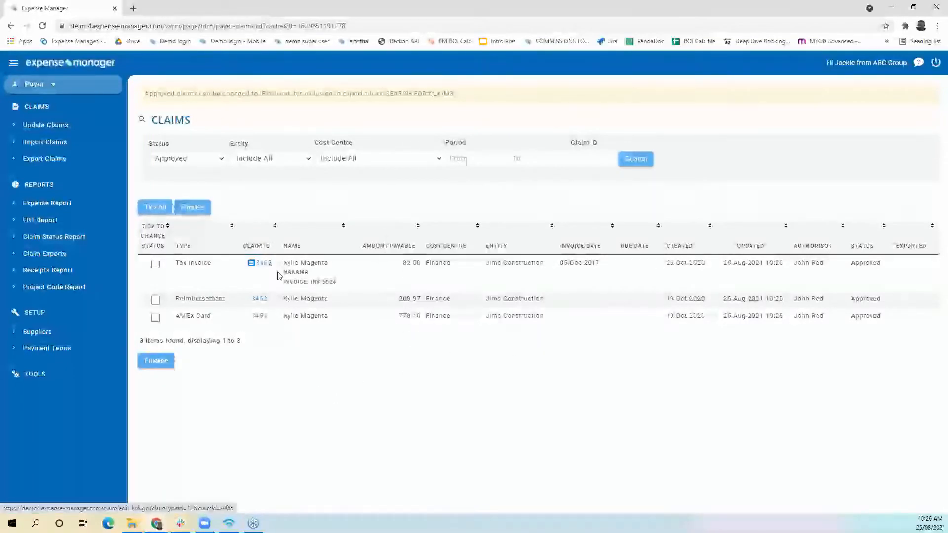
{"action": "left_click", "coordinate": [259, 298]}
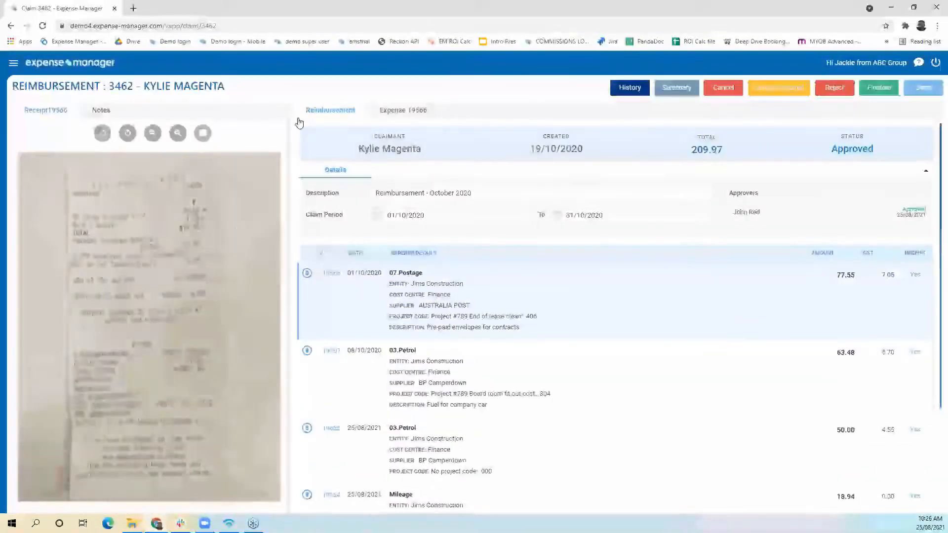
{"action": "left_click_drag", "start_coordinate": [766, 224], "coordinate": [732, 196]}
{"action": "left_click", "coordinate": [733, 196]}
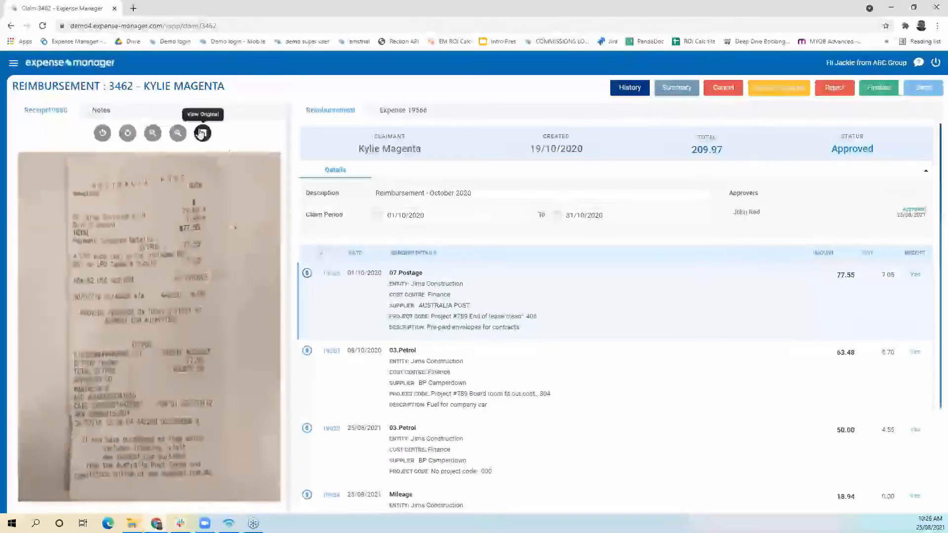
{"action": "left_click", "coordinate": [109, 111]}
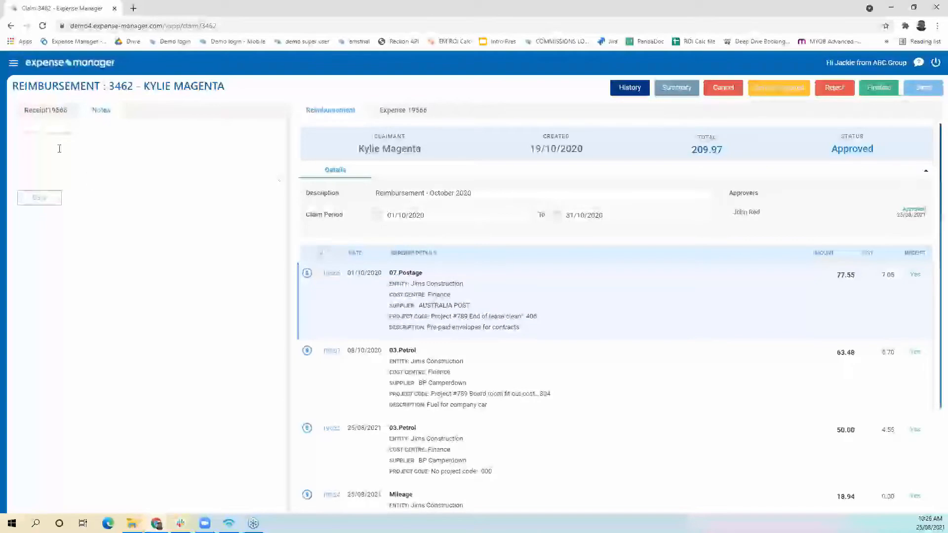
{"action": "left_click", "coordinate": [55, 117]}
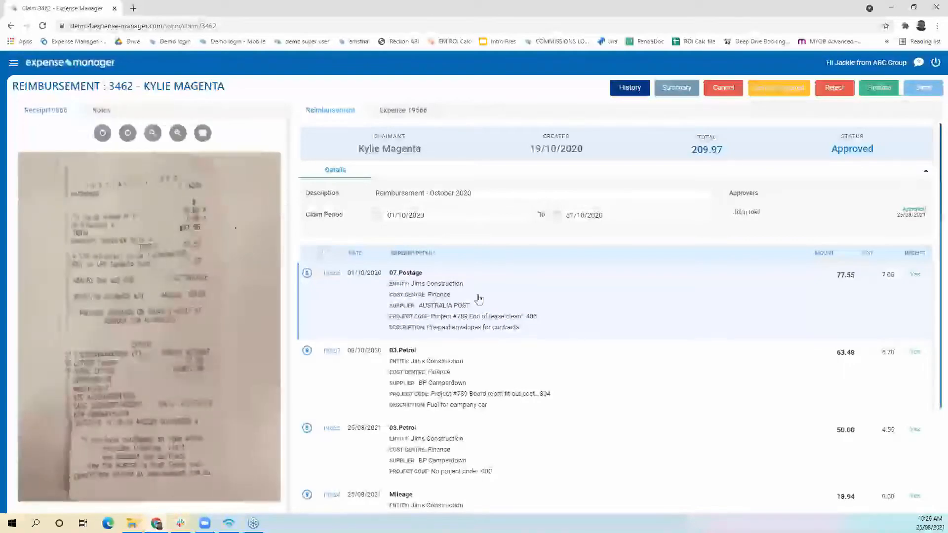
Review the Postage expense and the 63.48 Petrol expense, including the Petrol expense's full details, and return to the claim
{"action": "left_click", "coordinate": [476, 299]}
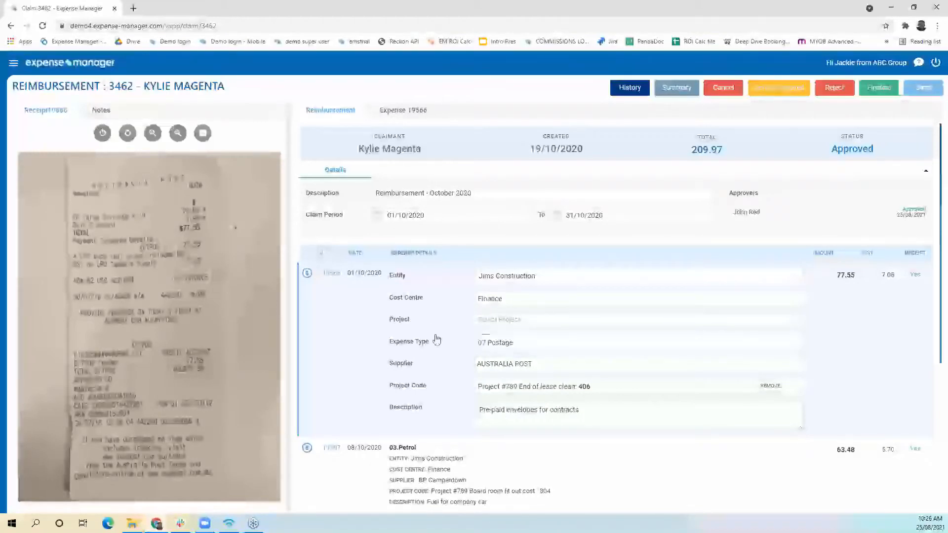
{"action": "scroll", "coordinate": [430, 338], "scroll_direction": "down", "scroll_amount": 5}
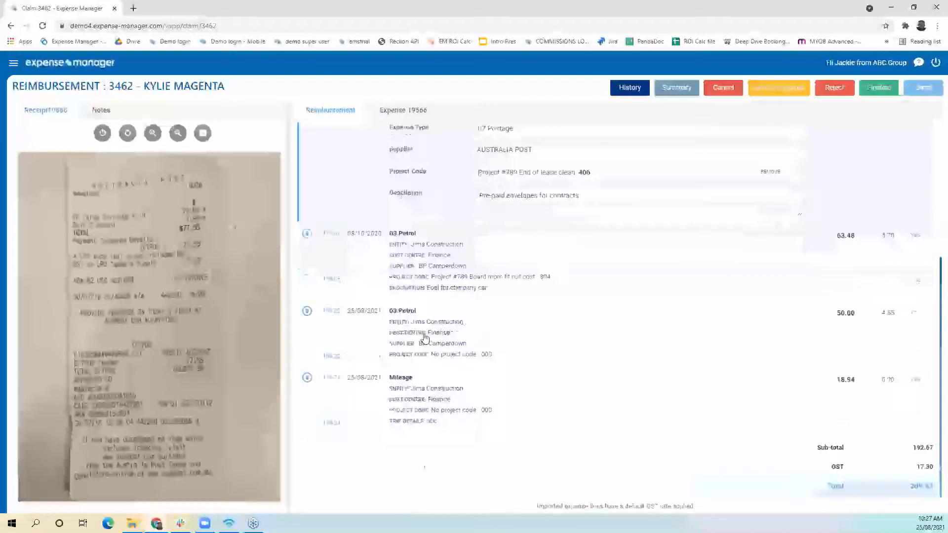
{"action": "scroll", "coordinate": [423, 341], "scroll_direction": "up", "scroll_amount": 1}
{"action": "left_click", "coordinate": [442, 329]}
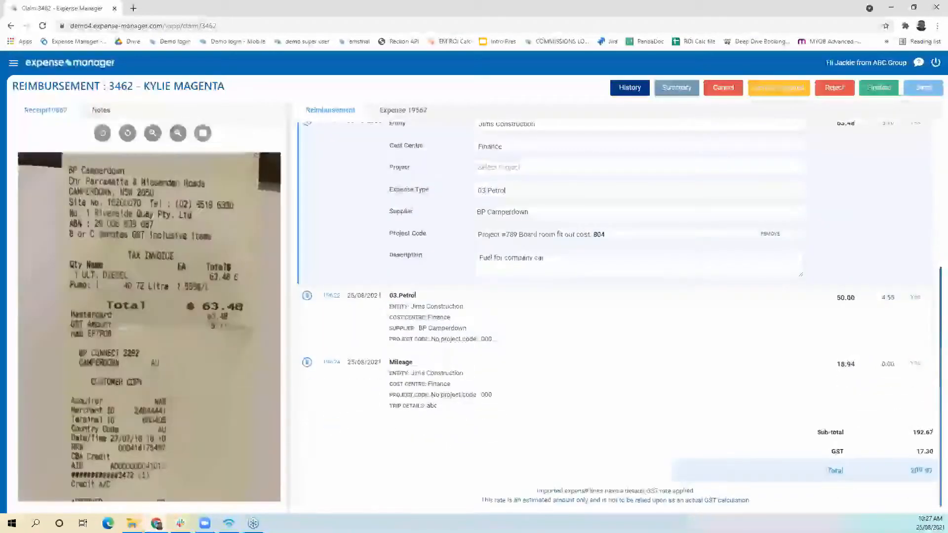
{"action": "left_click", "coordinate": [334, 187]}
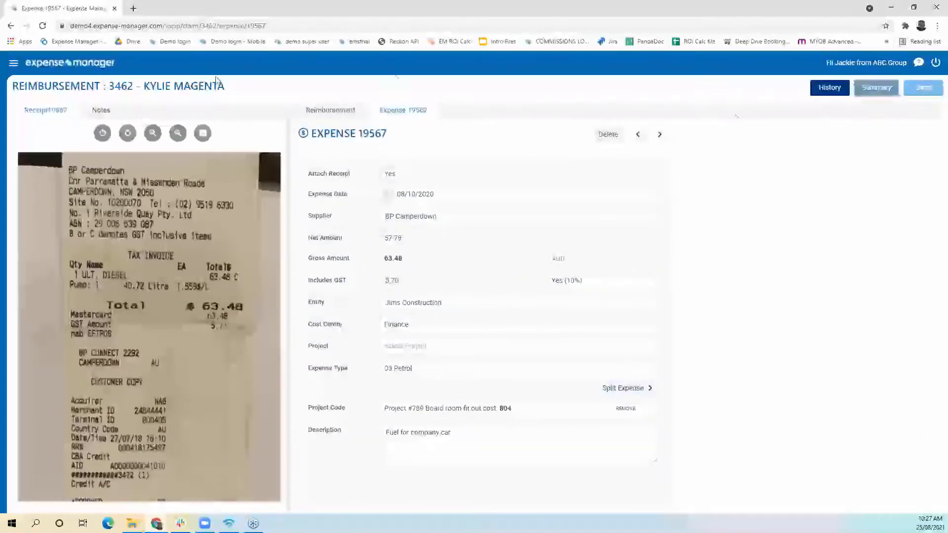
{"action": "left_click", "coordinate": [354, 115]}
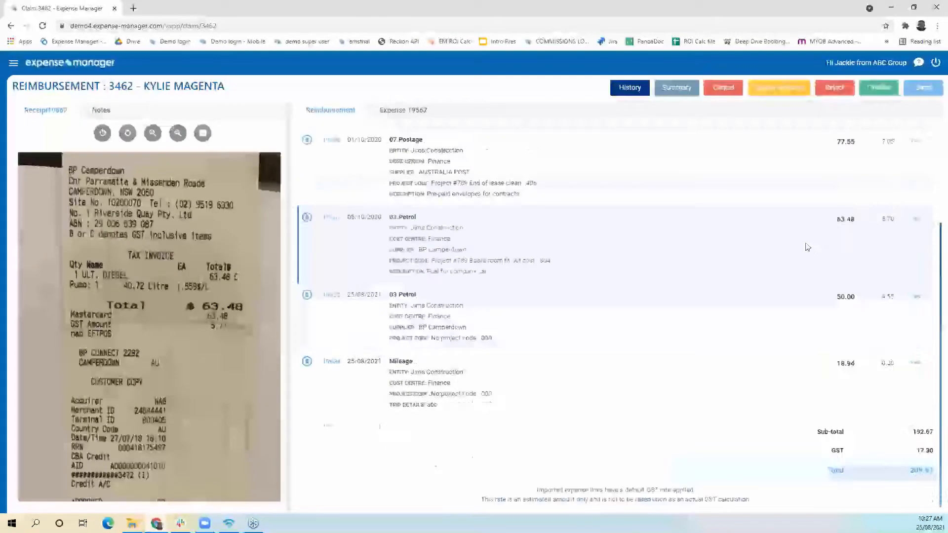
Finalise the Reimbursement - October 2020 claim and return to the Claims list
{"action": "left_click", "coordinate": [879, 88]}
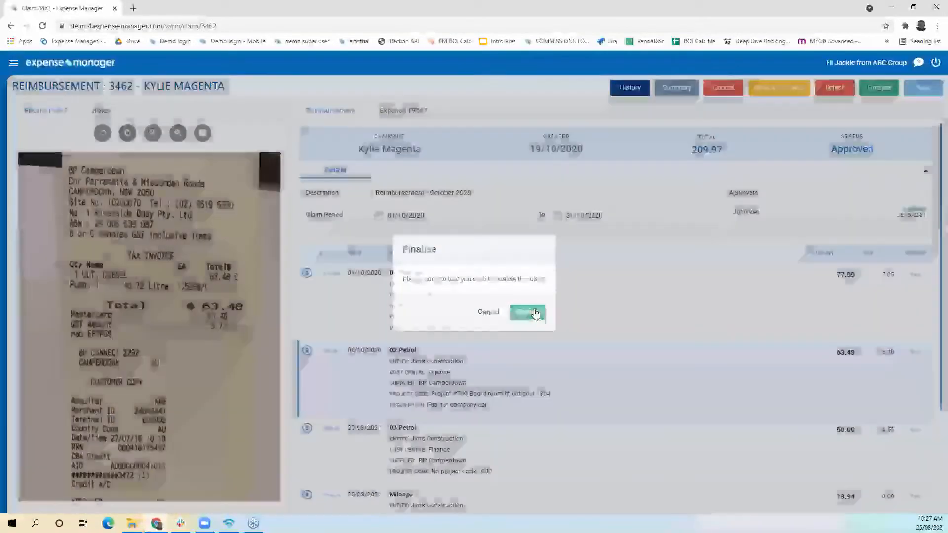
{"action": "left_click", "coordinate": [526, 312]}
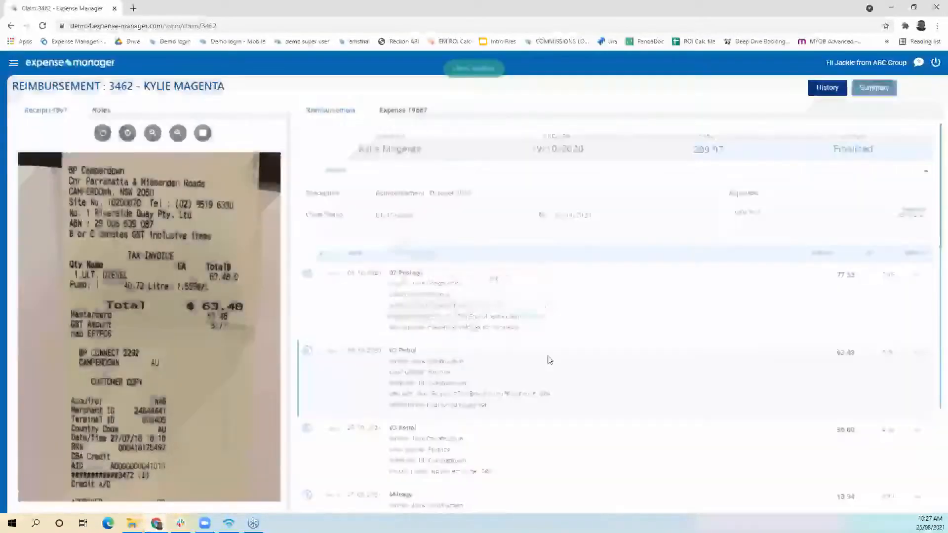
{"action": "left_click", "coordinate": [62, 68]}
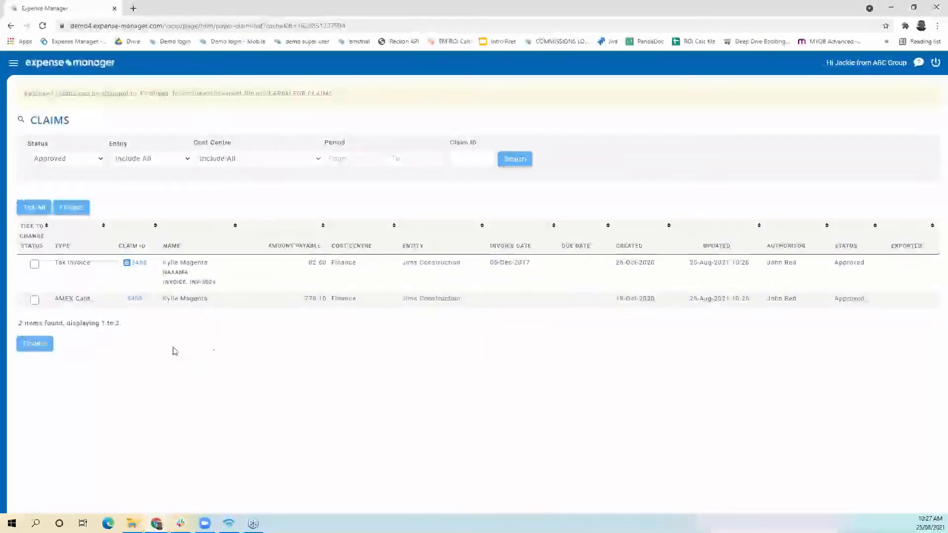
Open the approved AMEX Card claim and review its expense lines and split indicators
{"action": "left_click", "coordinate": [136, 299]}
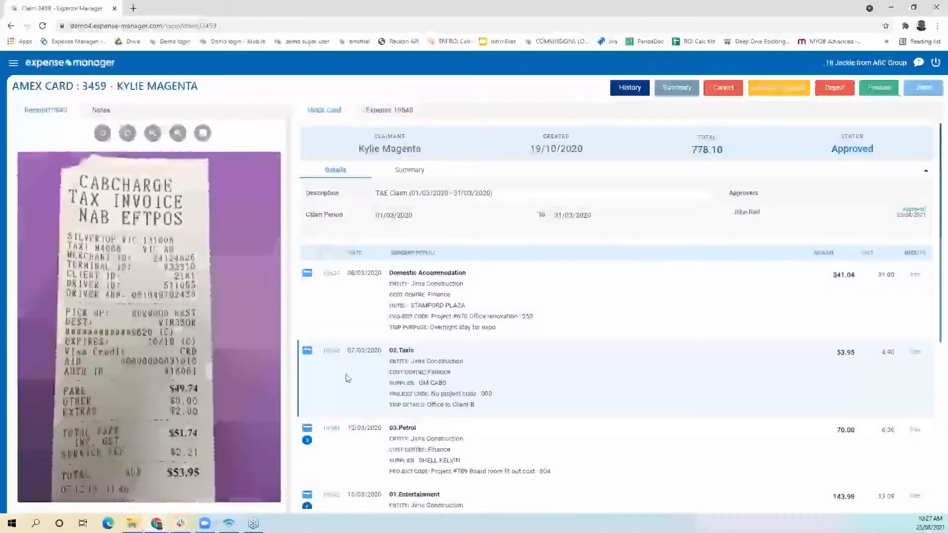
{"action": "scroll", "coordinate": [345, 377], "scroll_direction": "down", "scroll_amount": 3}
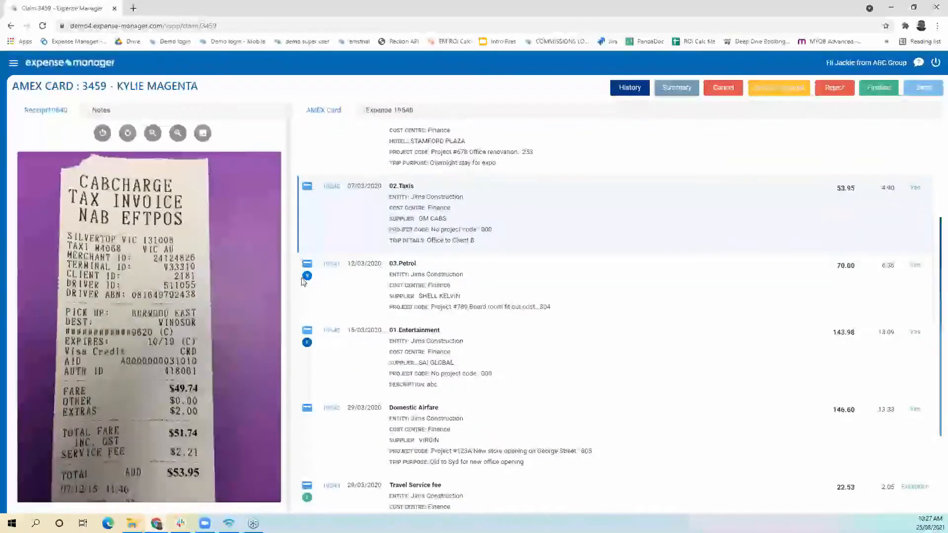
{"action": "scroll", "coordinate": [345, 385], "scroll_direction": "down", "scroll_amount": 2}
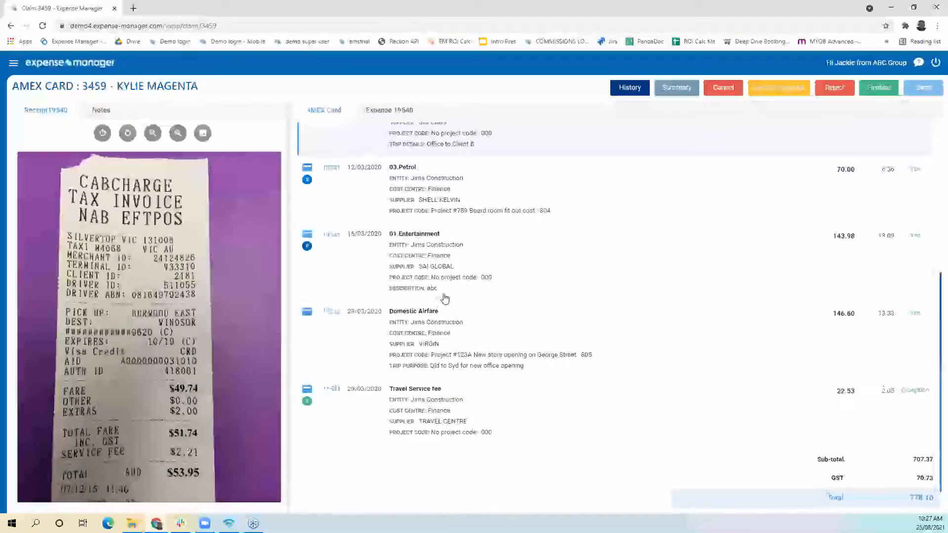
{"action": "scroll", "coordinate": [442, 297], "scroll_direction": "up", "scroll_amount": 5}
{"action": "scroll", "coordinate": [437, 316], "scroll_direction": "down", "scroll_amount": 2}
{"action": "scroll", "coordinate": [435, 327], "scroll_direction": "down", "scroll_amount": 1}
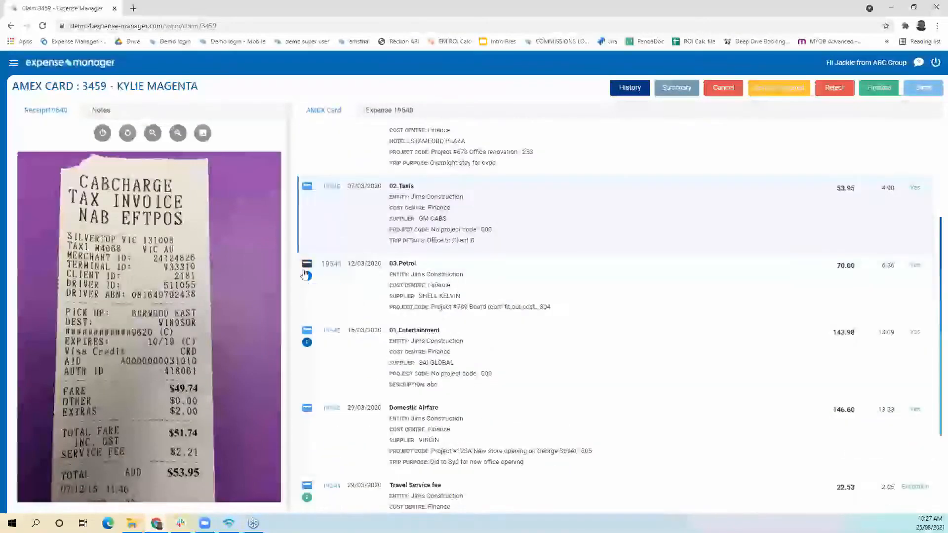
Set the Marketing split of the SHELL KELVIN Petrol expense to 20, save it and return to the AMEX Card claim
{"action": "left_click", "coordinate": [329, 264]}
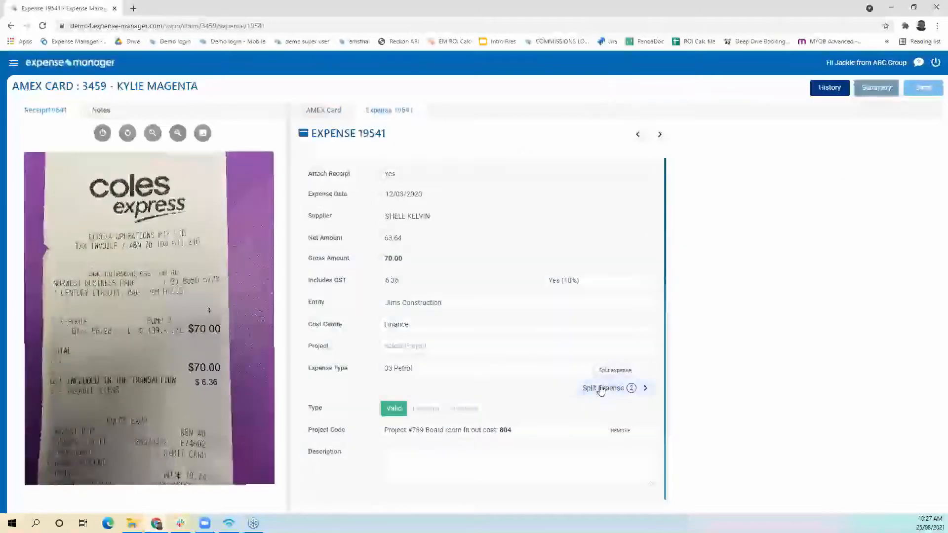
{"action": "left_click", "coordinate": [601, 389]}
{"action": "left_click", "coordinate": [637, 264]}
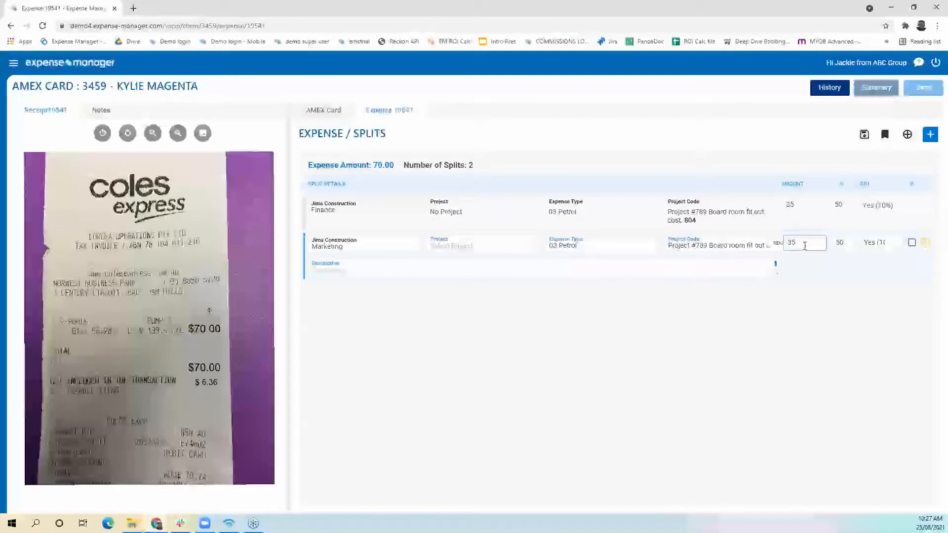
{"action": "right_click", "coordinate": [785, 244]}
{"action": "left_click", "coordinate": [747, 306]}
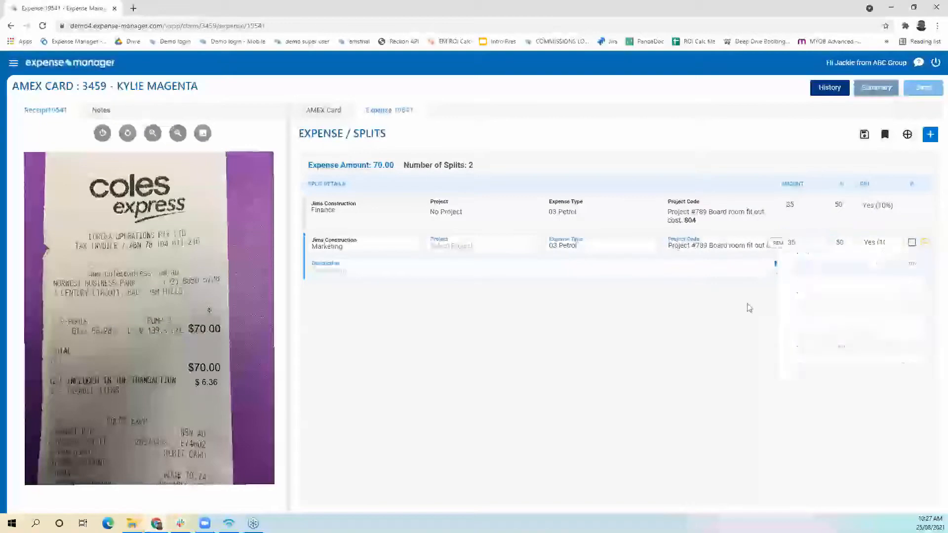
{"action": "type", "text": "20"}
{"action": "left_click", "coordinate": [773, 300]}
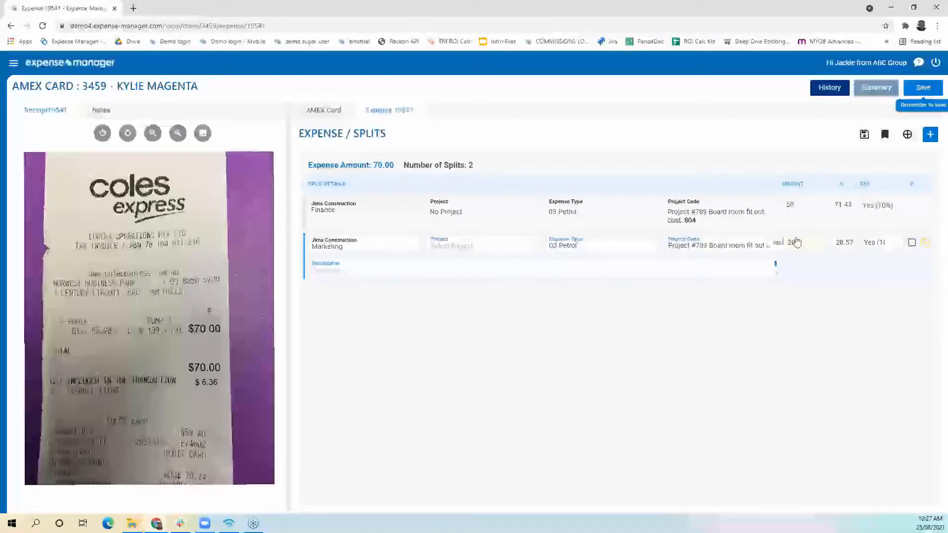
{"action": "left_click", "coordinate": [914, 91]}
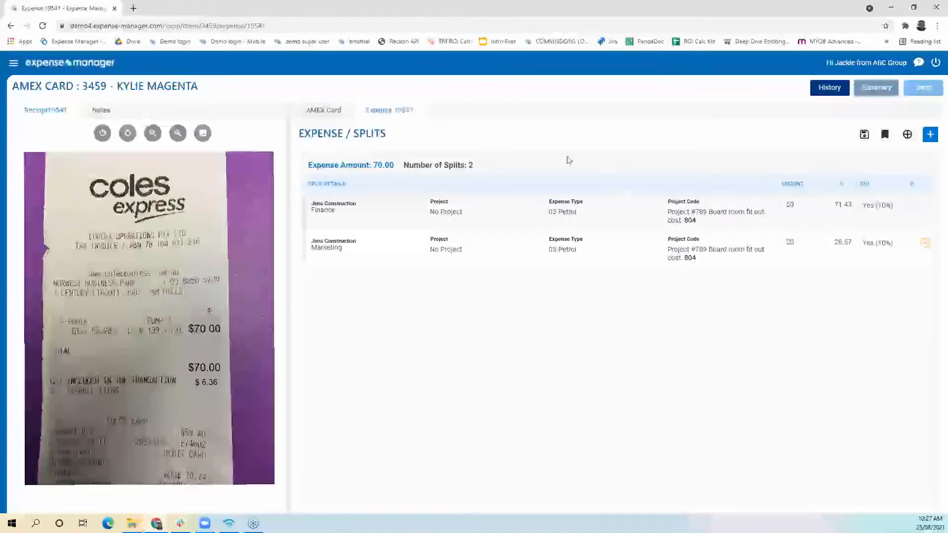
{"action": "left_click", "coordinate": [323, 111]}
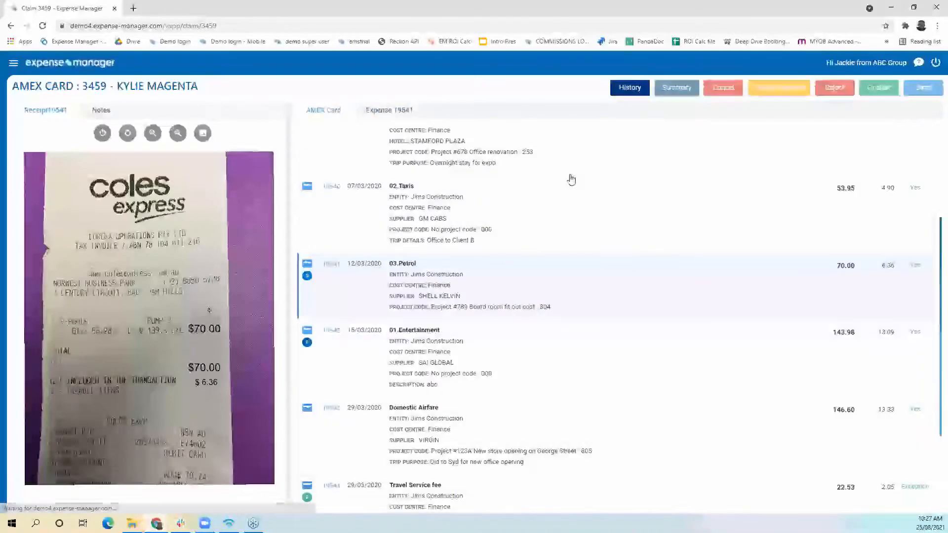
Check who the Request review option sends the AMEX Card claim back to, without submitting the request
{"action": "left_click", "coordinate": [791, 90]}
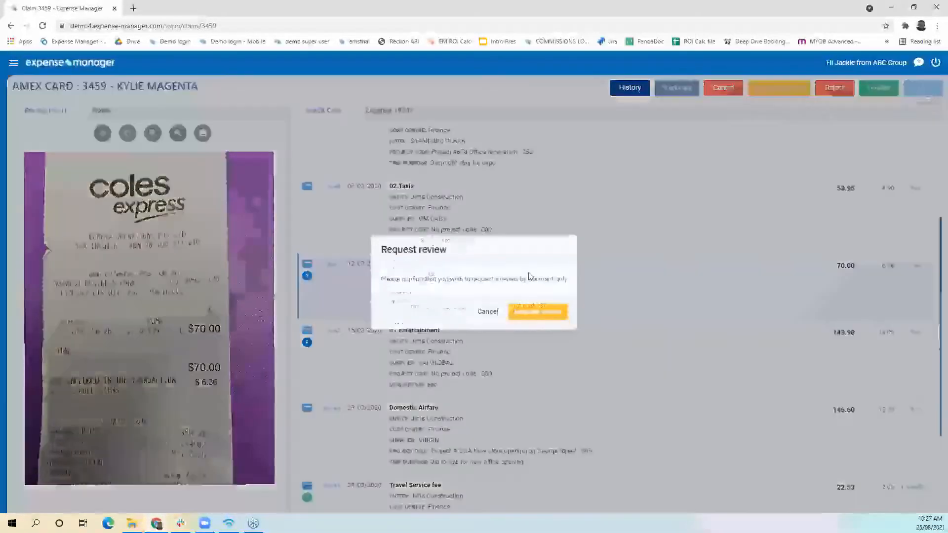
{"action": "left_click_drag", "start_coordinate": [568, 279], "coordinate": [528, 288]}
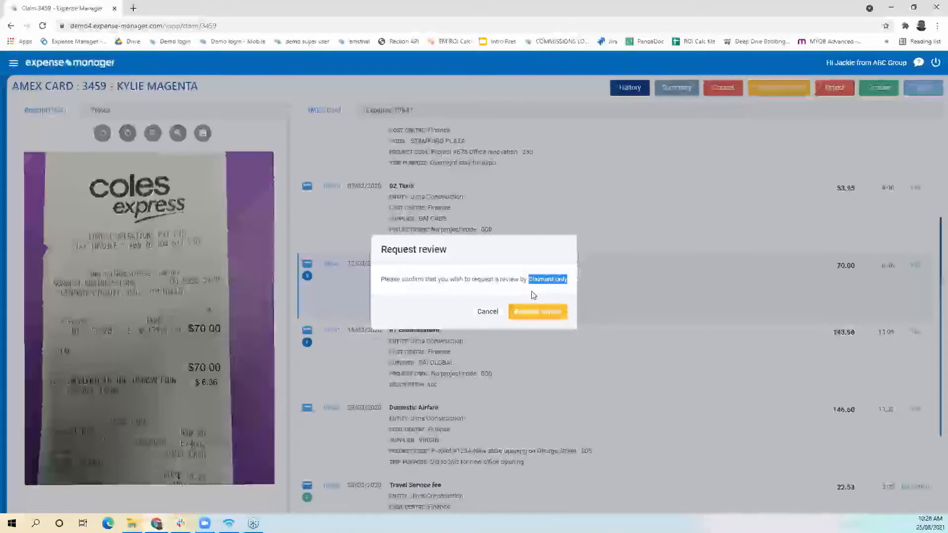
{"action": "left_click", "coordinate": [489, 315]}
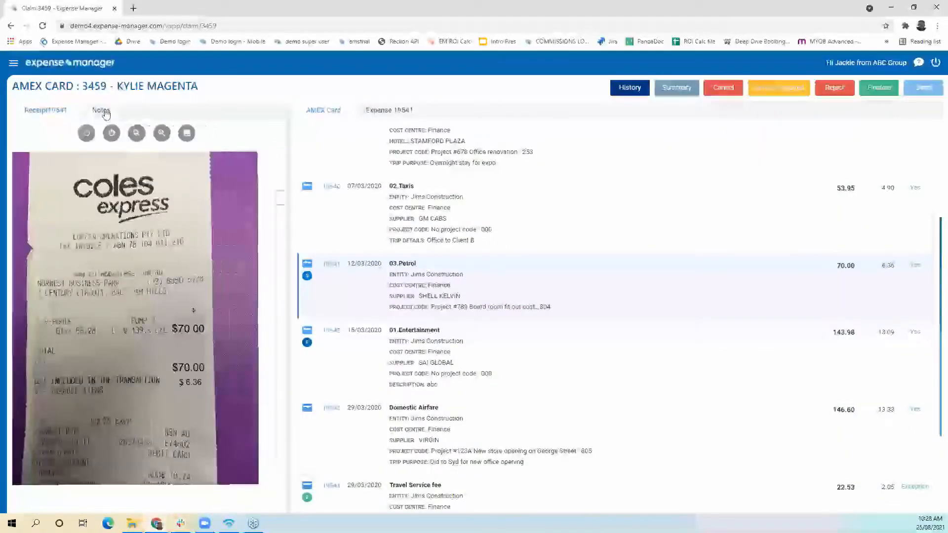
View the claim's notes and check who a rejected claim goes back to, without rejecting it
{"action": "left_click", "coordinate": [104, 111]}
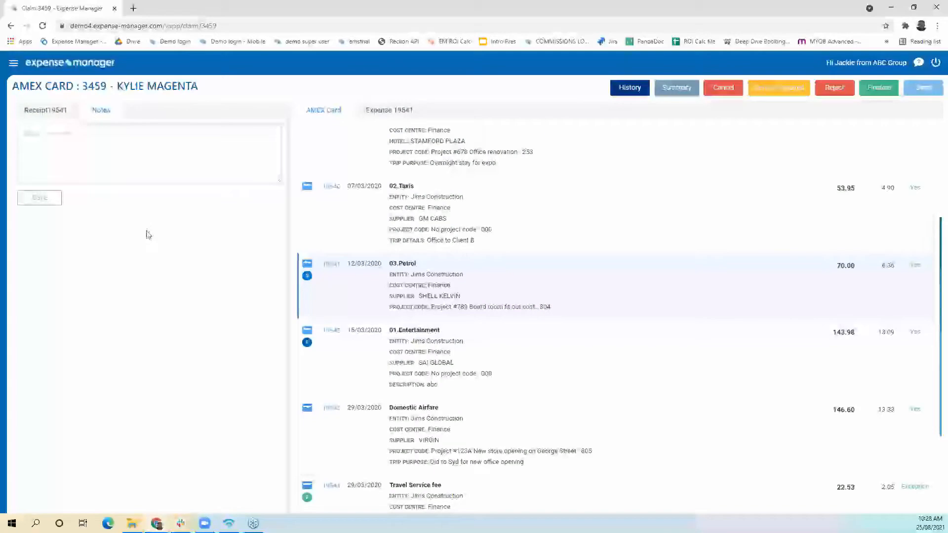
{"action": "left_click", "coordinate": [830, 89]}
{"action": "left_click_drag", "start_coordinate": [555, 282], "coordinate": [523, 277]}
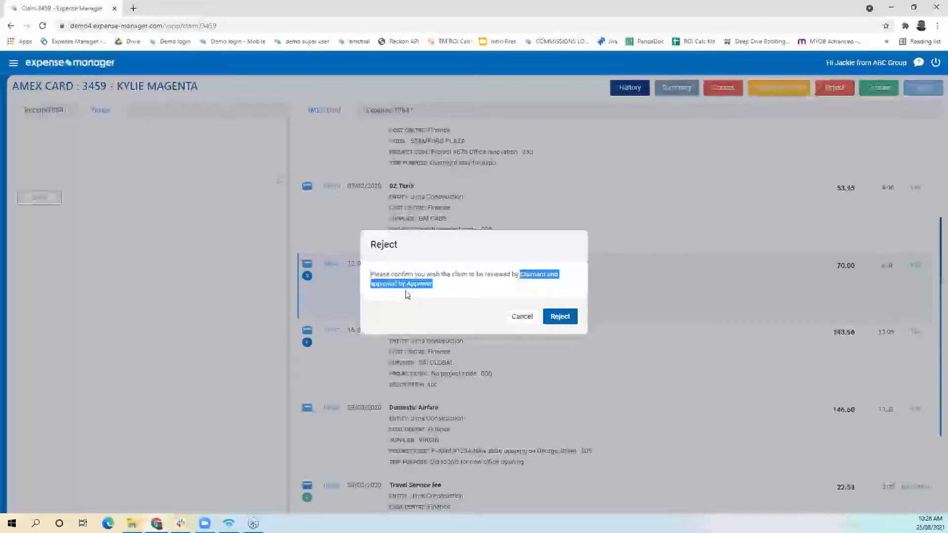
{"action": "left_click", "coordinate": [511, 299]}
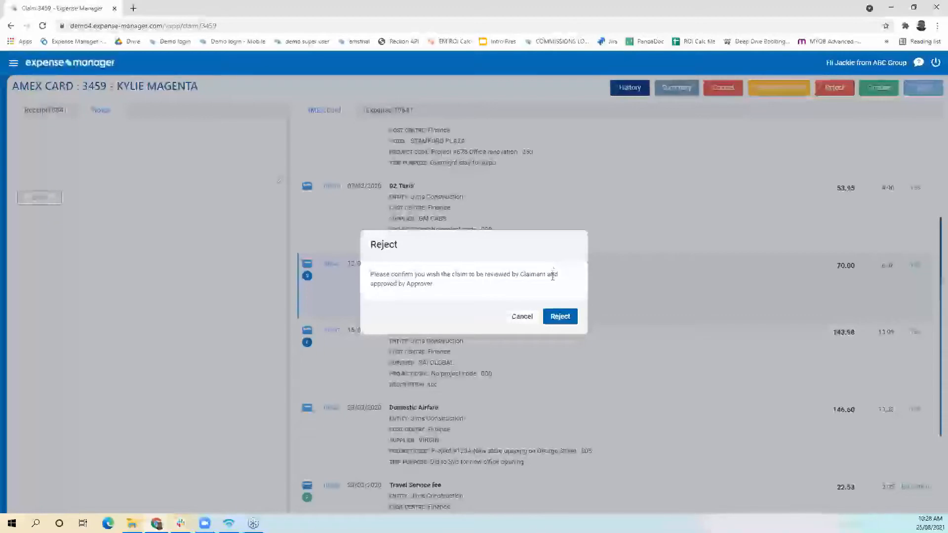
{"action": "left_click", "coordinate": [523, 316]}
Finalise the AMEX Card claim and, from the Claims list, the remaining approved Tax Invoice claim
{"action": "left_click", "coordinate": [879, 88]}
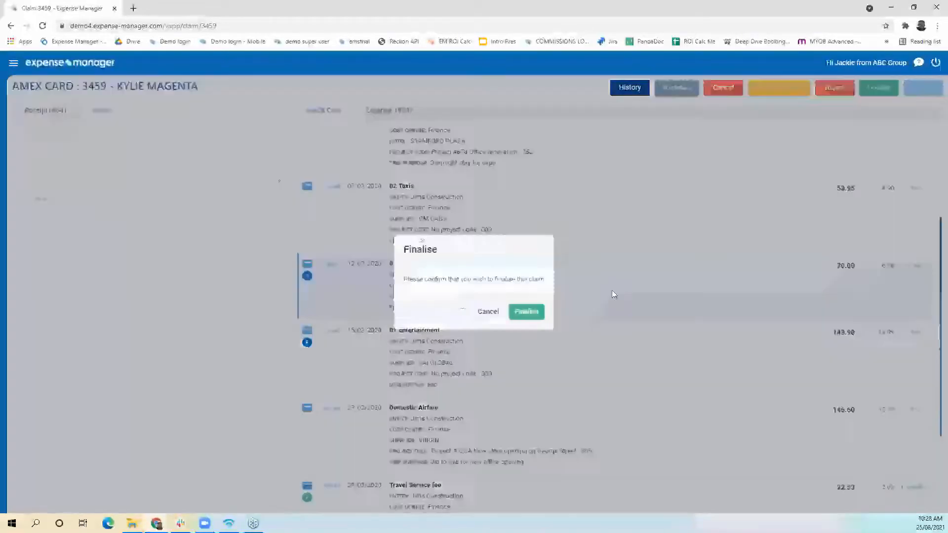
{"action": "left_click", "coordinate": [528, 313]}
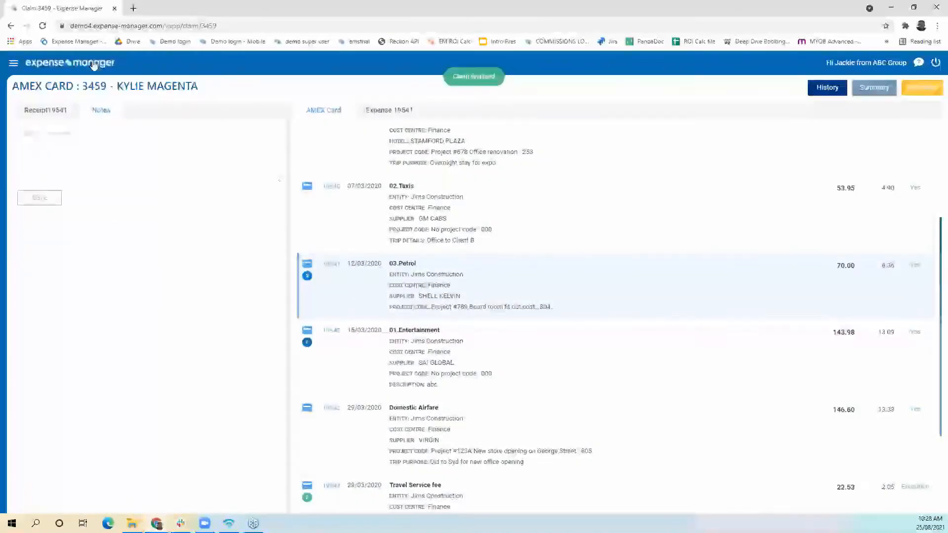
{"action": "left_click", "coordinate": [94, 64]}
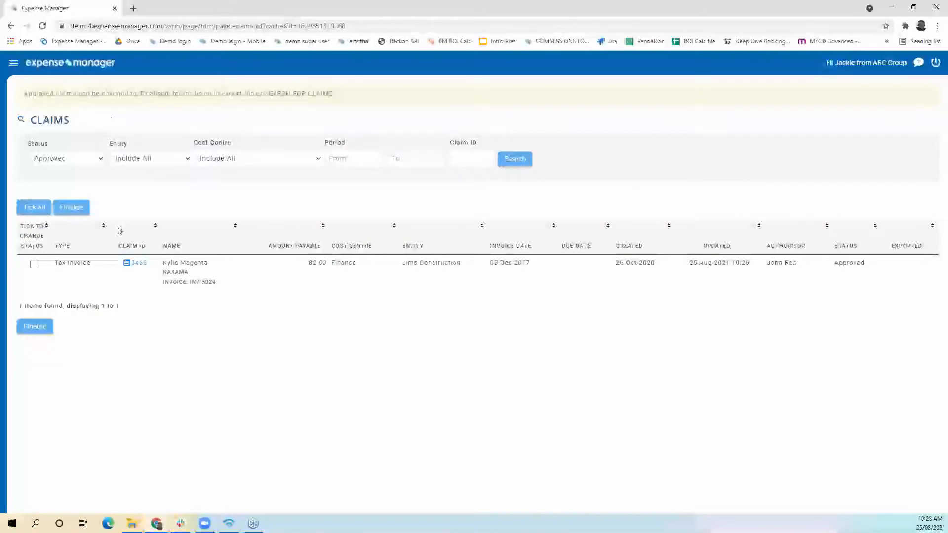
{"action": "left_click", "coordinate": [28, 211]}
{"action": "left_click", "coordinate": [85, 213]}
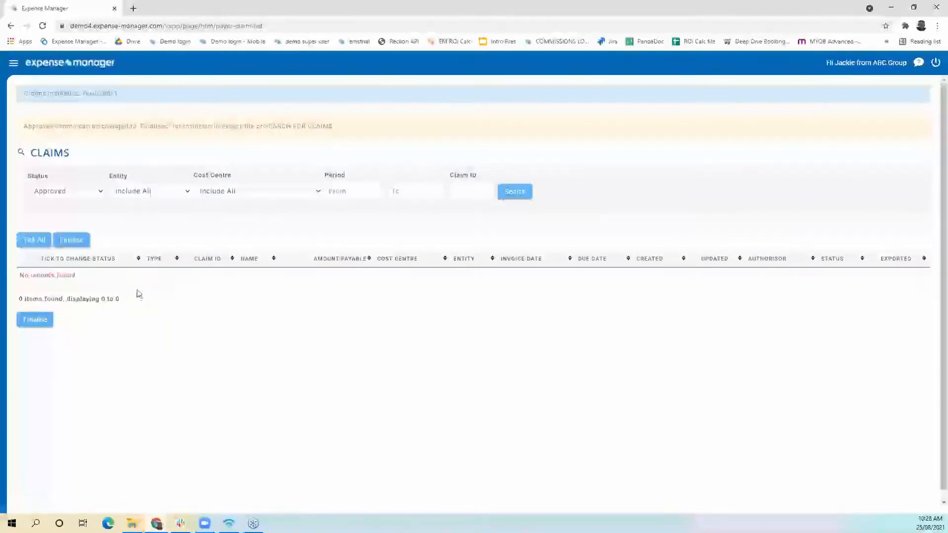
Open the claim export, choose the MYOB Advanced - Journal Export type and list the claims available for export
{"action": "left_click", "coordinate": [14, 63]}
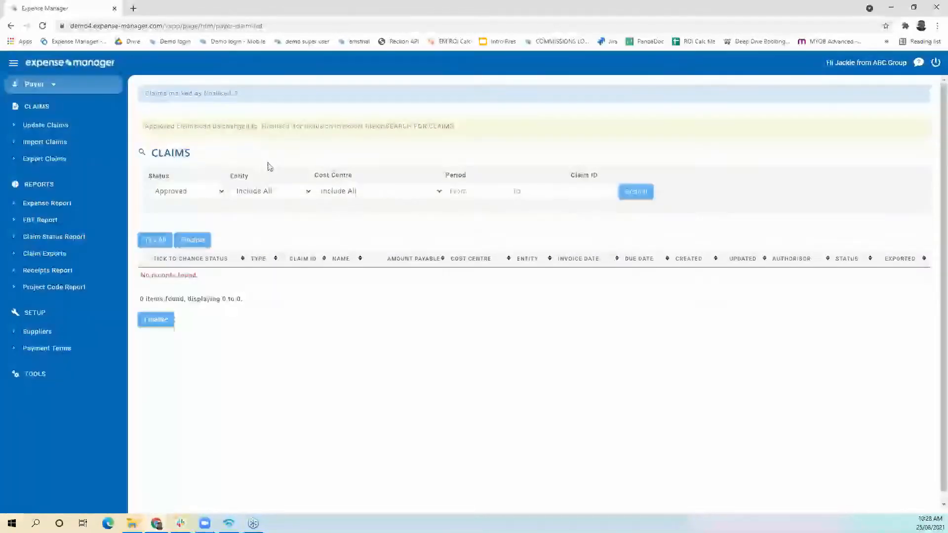
{"action": "left_click", "coordinate": [64, 160]}
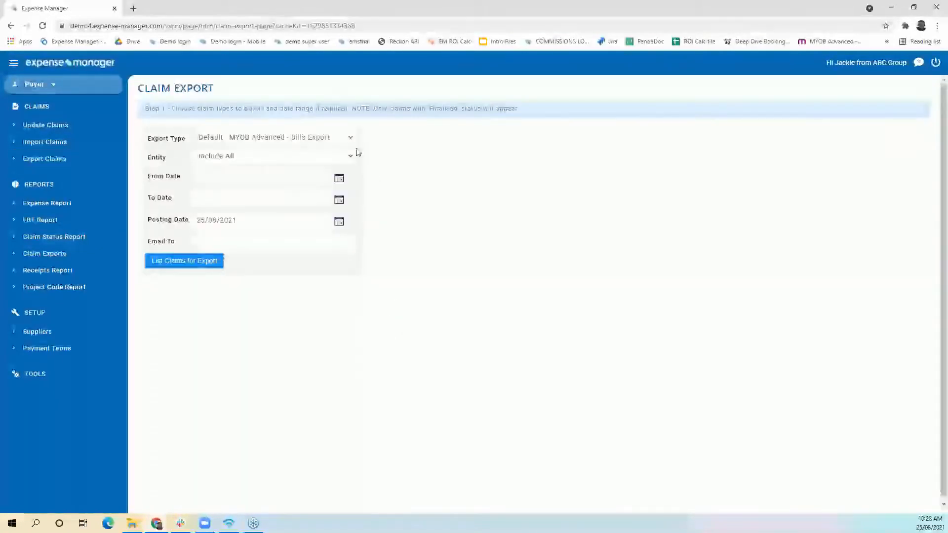
{"action": "left_click", "coordinate": [330, 138]}
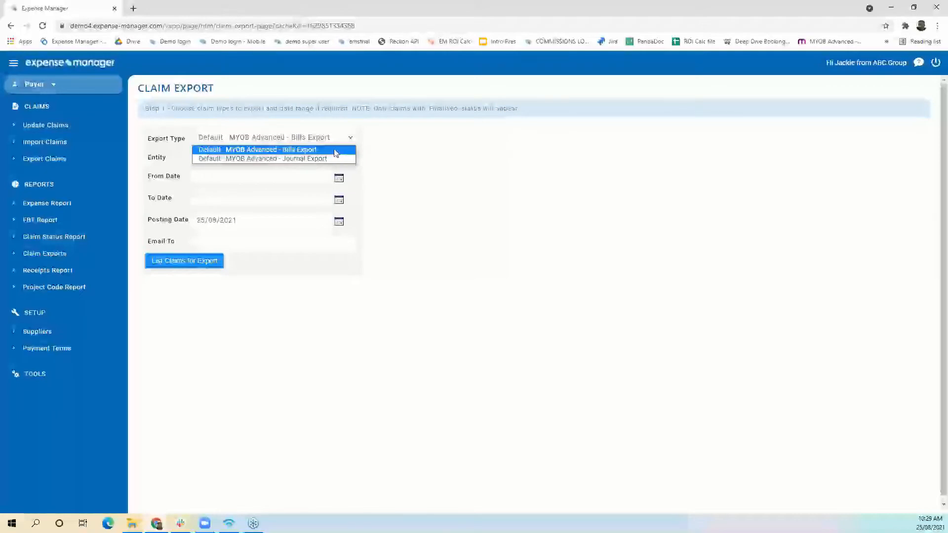
{"action": "left_click", "coordinate": [283, 163]}
{"action": "right_click", "coordinate": [284, 160]}
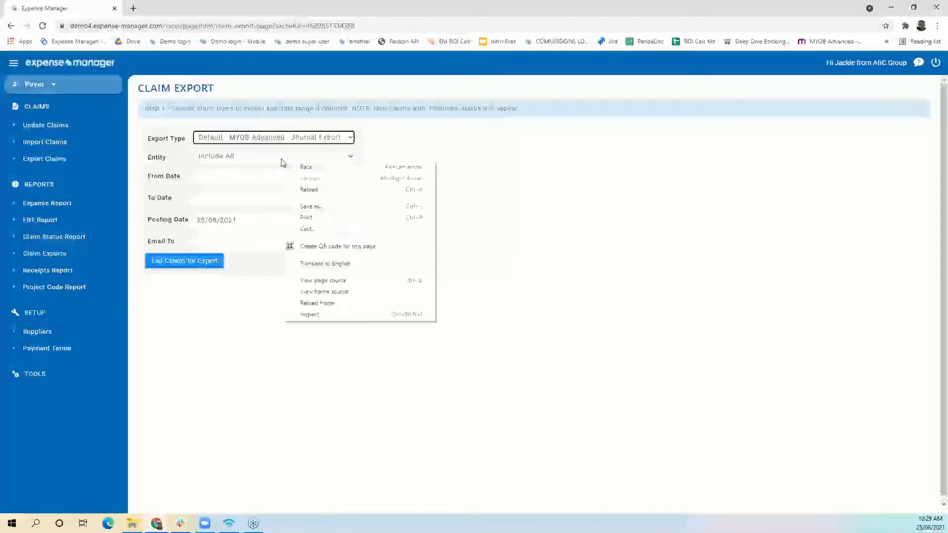
{"action": "left_click", "coordinate": [525, 161]}
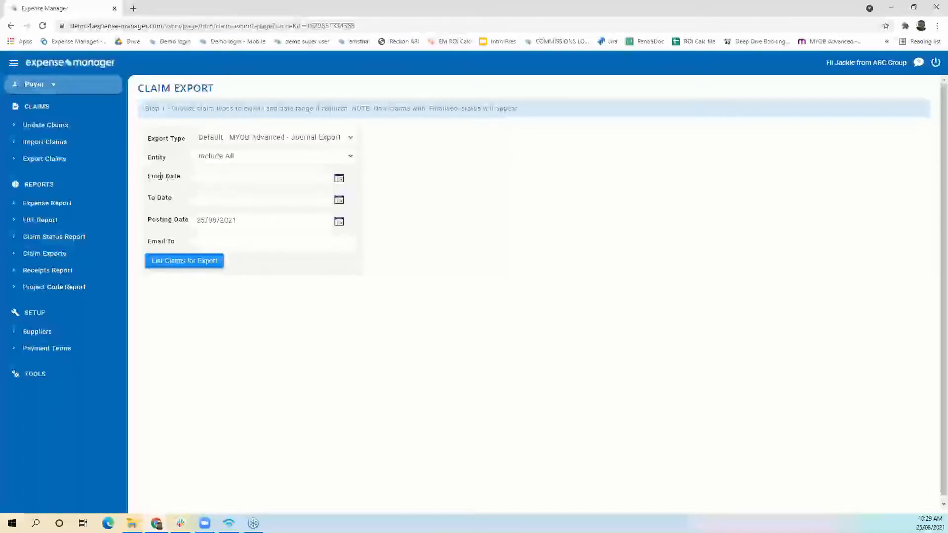
{"action": "left_click", "coordinate": [171, 266]}
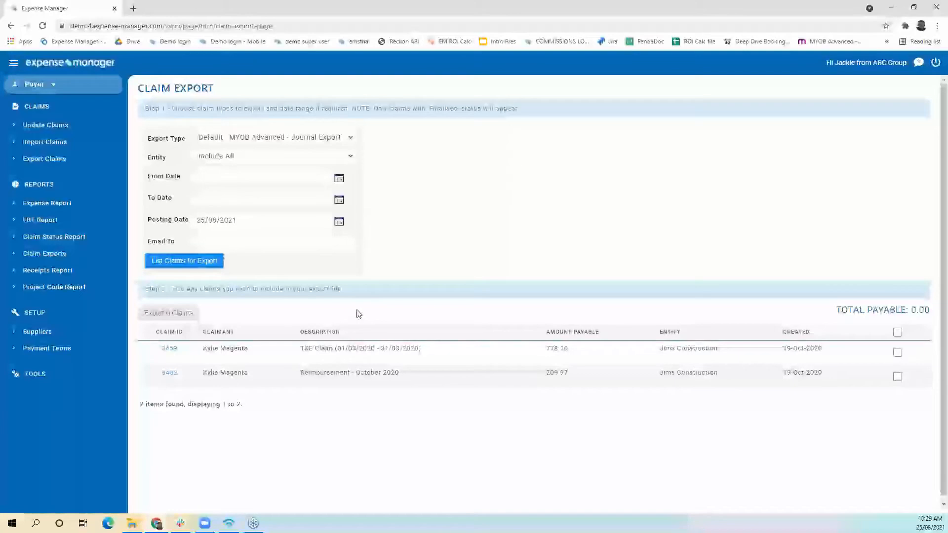
Export only the T&E Claim (01/03/2020 - 31/03/2020) and send the export to MYOB
{"action": "left_click", "coordinate": [897, 354]}
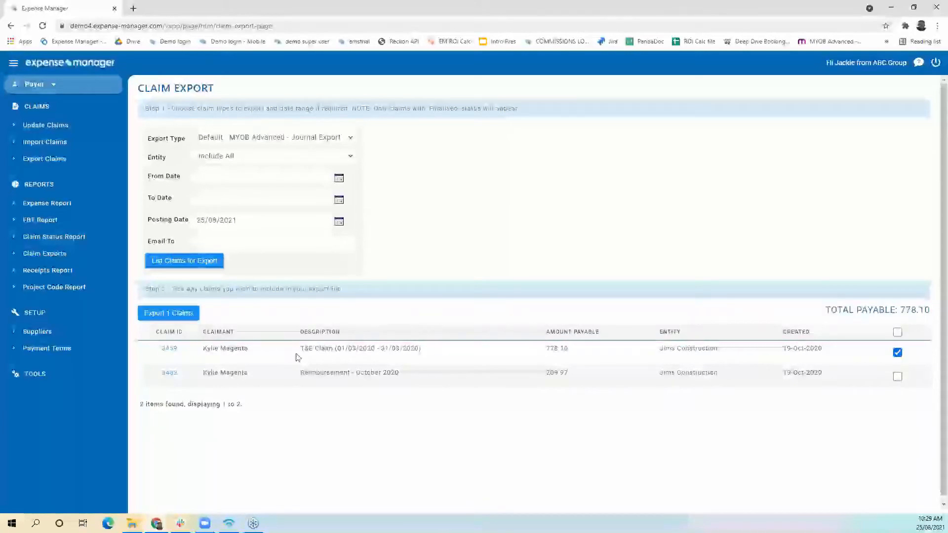
{"action": "left_click", "coordinate": [173, 318]}
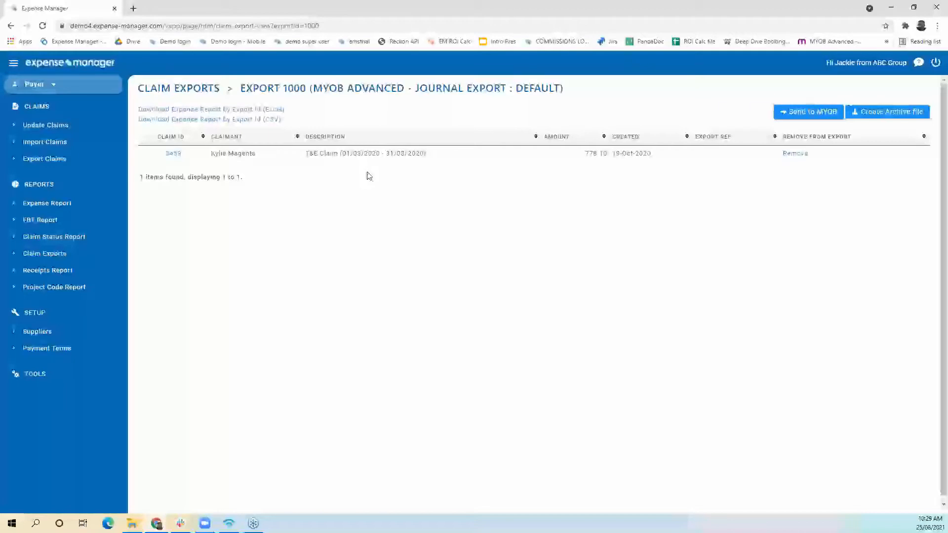
{"action": "left_click", "coordinate": [821, 116]}
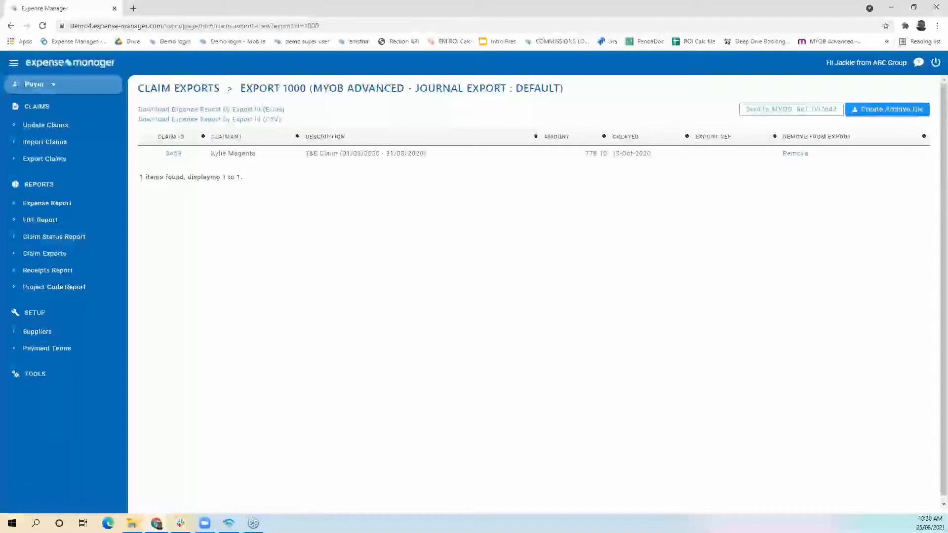
Open the sent export's MYOB reference in a new tab and sign in to MYOB Advanced with the prefilled credentials
{"action": "middle_click", "coordinate": [800, 109]}
{"action": "left_click", "coordinate": [240, 10]}
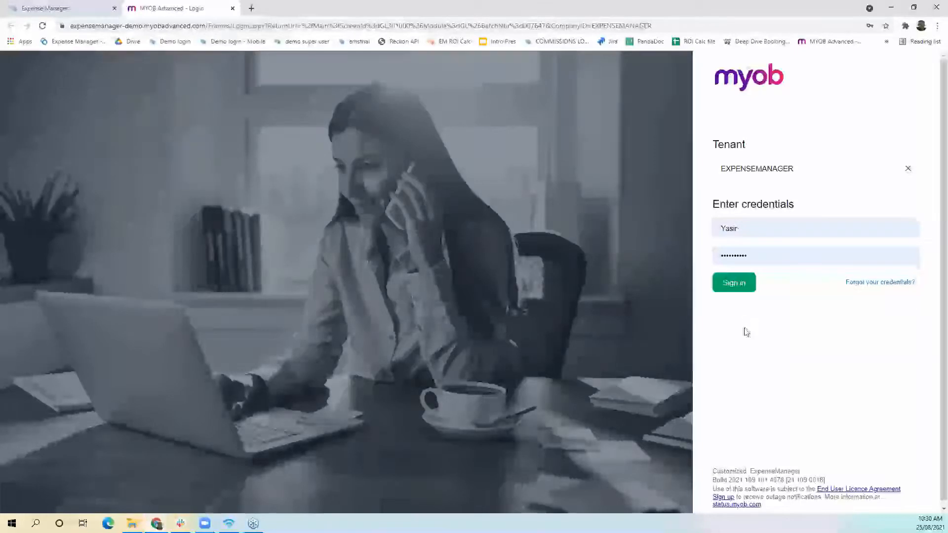
{"action": "left_click", "coordinate": [745, 285]}
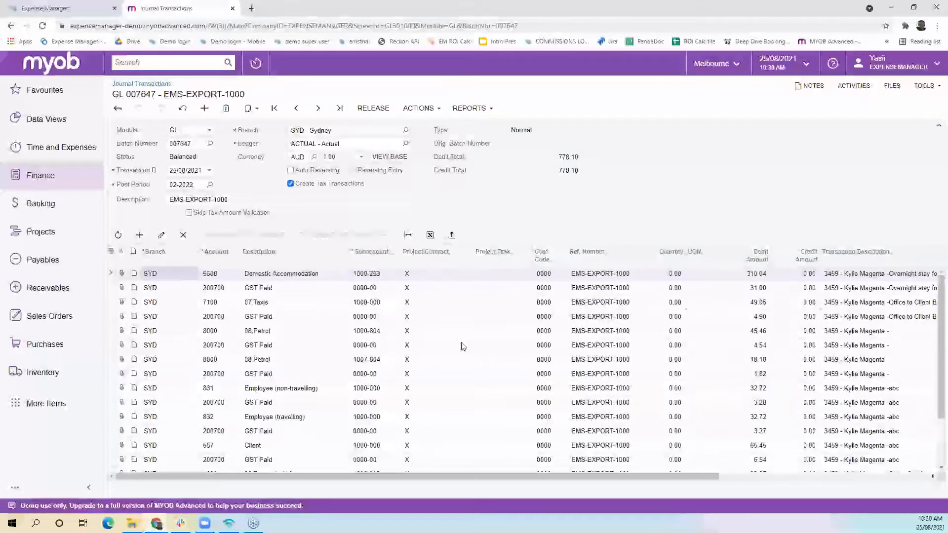
Review the exported journal's lines and columns, from accounts and subaccounts across to the document links
{"action": "scroll", "coordinate": [463, 347], "scroll_direction": "down", "scroll_amount": 1}
{"action": "scroll", "coordinate": [464, 347], "scroll_direction": "up", "scroll_amount": 1}
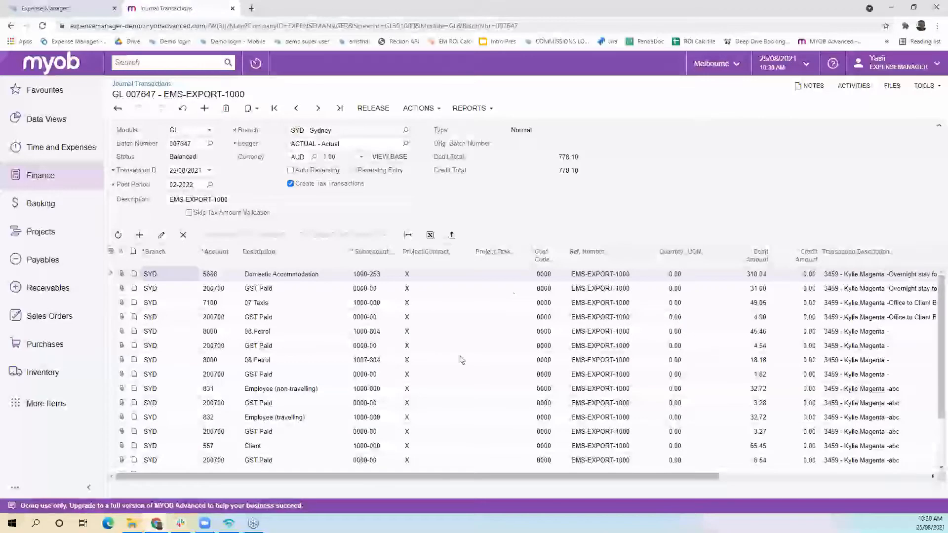
{"action": "right_click", "coordinate": [364, 475]}
{"action": "left_click", "coordinate": [308, 480]}
{"action": "left_click_drag", "start_coordinate": [309, 477], "coordinate": [930, 395]}
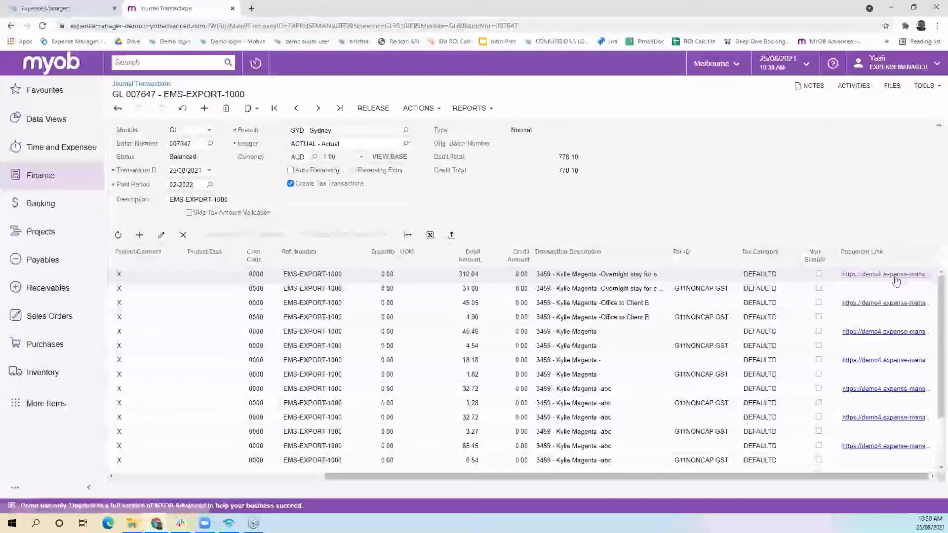
Inspect the expense and receipt linked to the 1007-804 Petrol journal line, return to the journal and close both tabs
{"action": "left_click", "coordinate": [884, 361]}
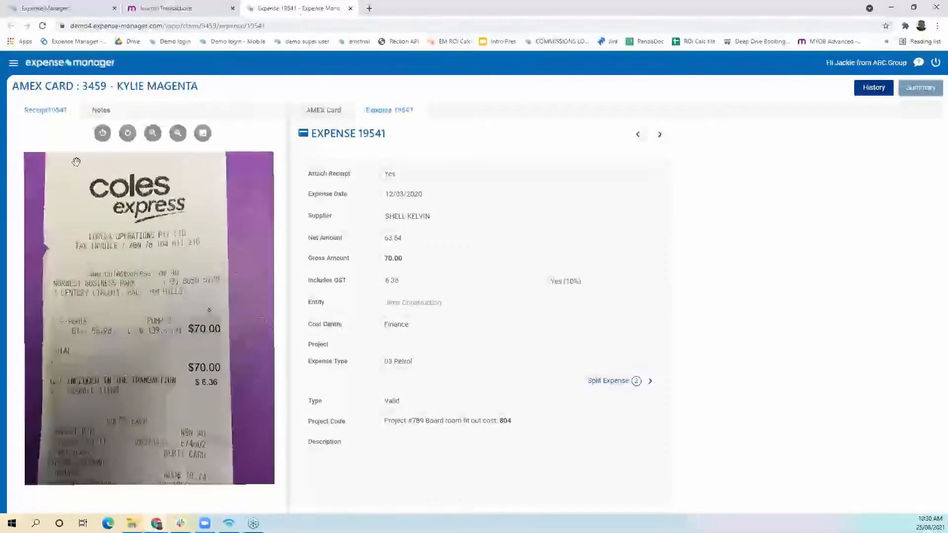
{"action": "left_click_drag", "start_coordinate": [20, 85], "coordinate": [113, 87]}
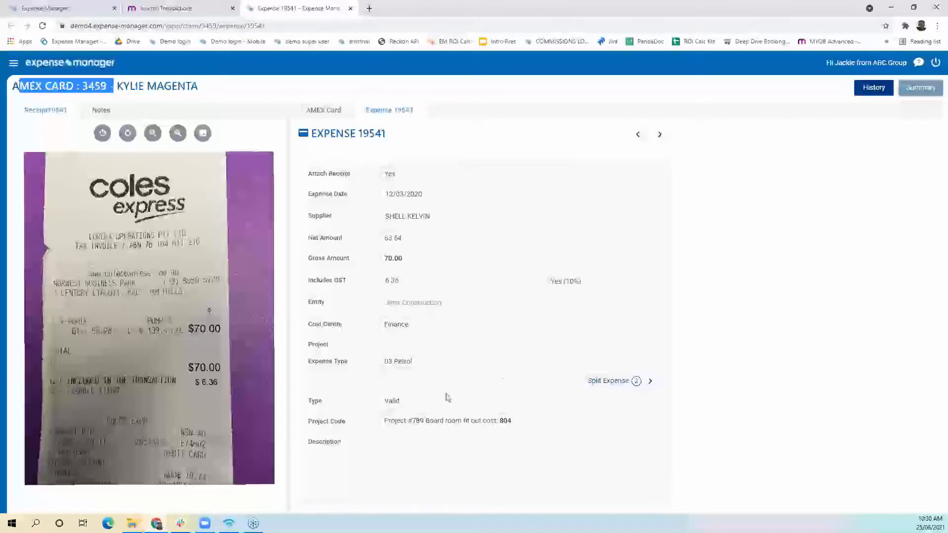
{"action": "left_click_drag", "start_coordinate": [136, 320], "coordinate": [144, 291]}
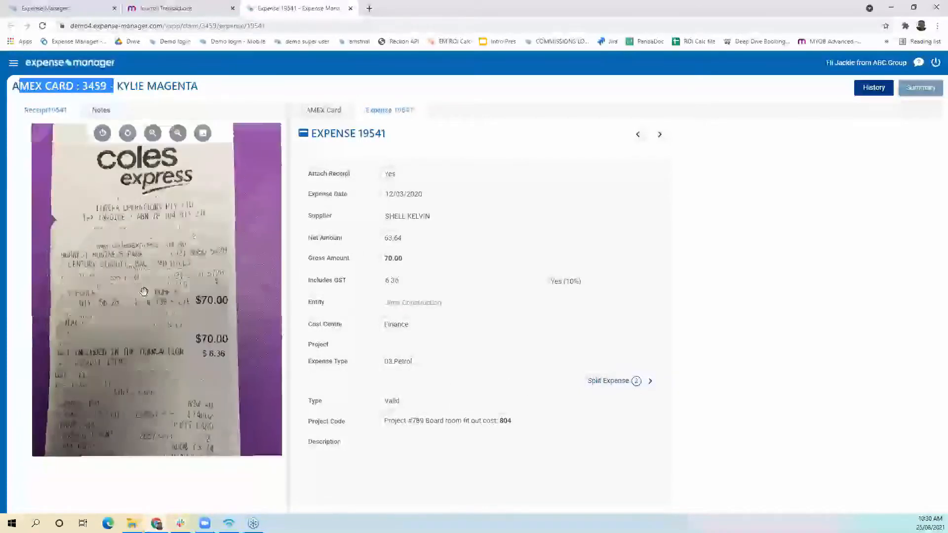
{"action": "left_click", "coordinate": [189, 9]}
{"action": "left_click_drag", "start_coordinate": [338, 477], "coordinate": [94, 467]}
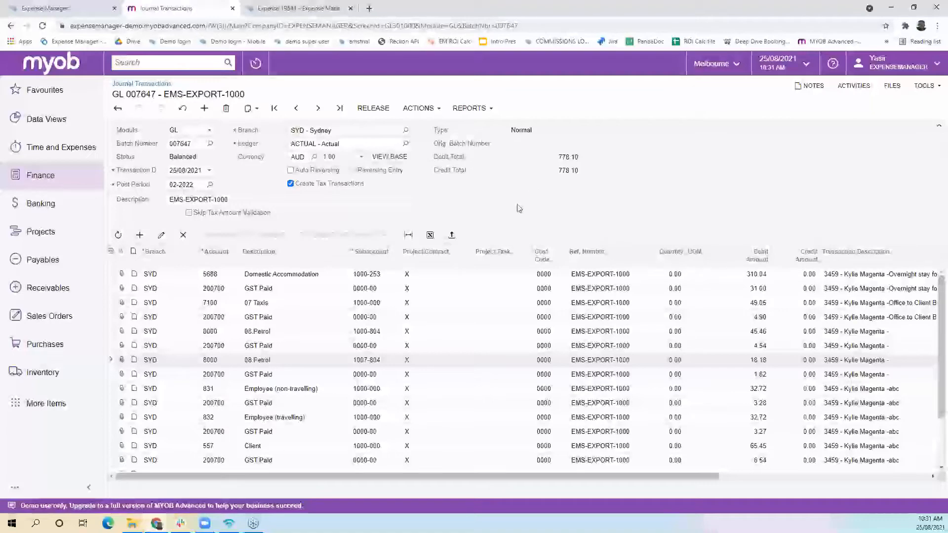
{"action": "left_click", "coordinate": [233, 8]}
{"action": "left_click", "coordinate": [232, 8]}
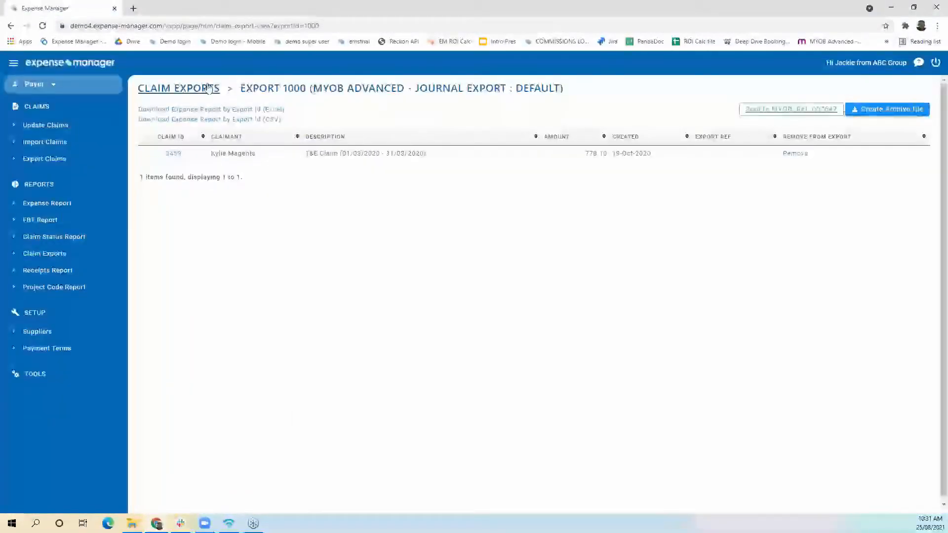
Start a new claim export in Expense Manager with the MYOB Advanced - Bills Export type and list the available claims
{"action": "left_click", "coordinate": [55, 158]}
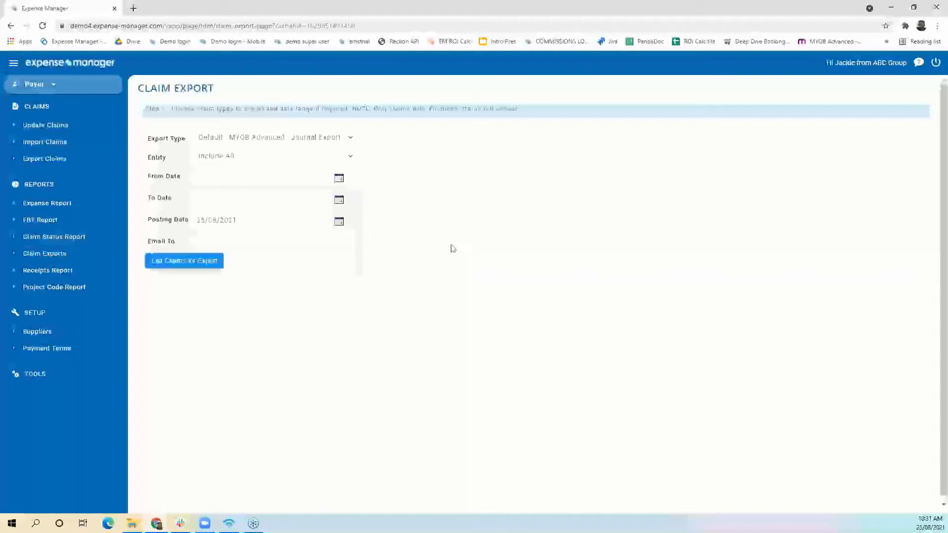
{"action": "left_click", "coordinate": [323, 138]}
{"action": "left_click", "coordinate": [295, 150]}
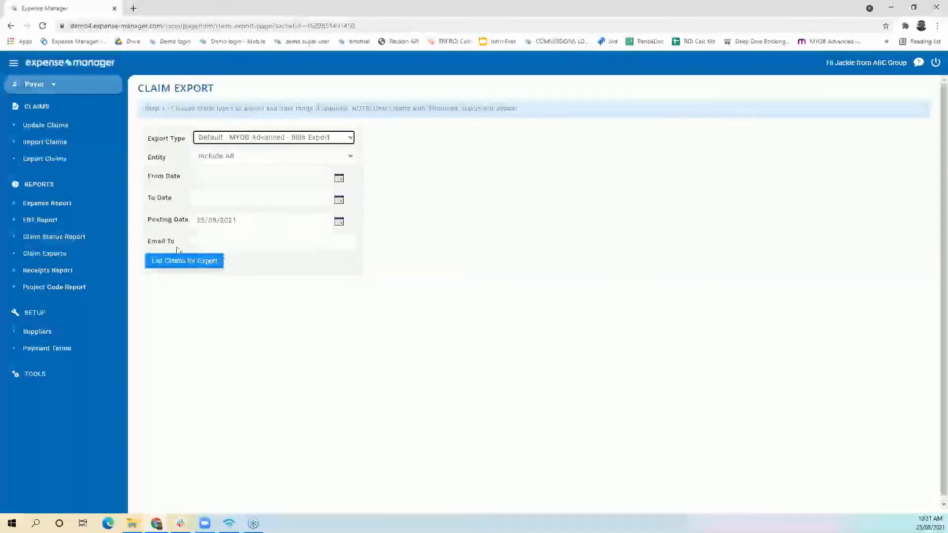
{"action": "left_click", "coordinate": [184, 261]}
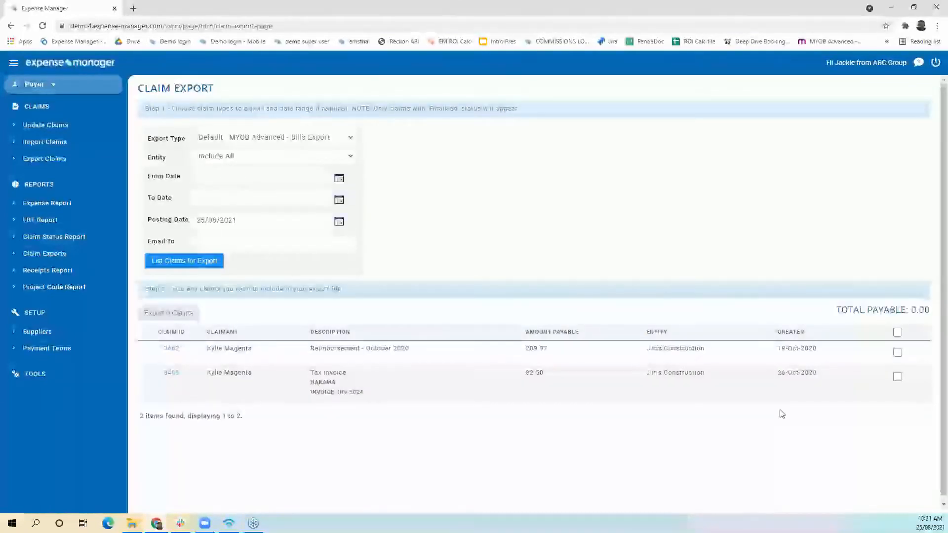
Export both the Reimbursement - October 2020 and Tax Invoice claims and send the bills export to MYOB
{"action": "left_click", "coordinate": [898, 332]}
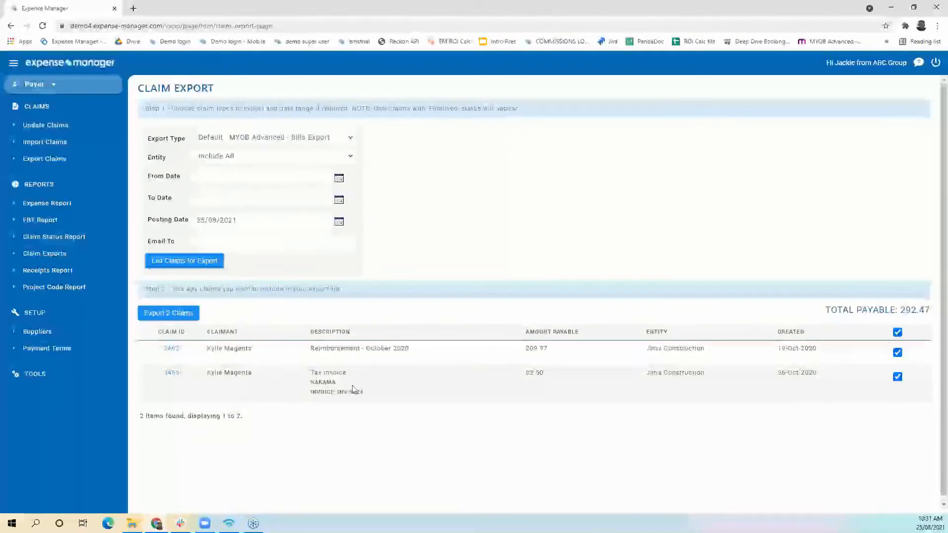
{"action": "left_click", "coordinate": [168, 314]}
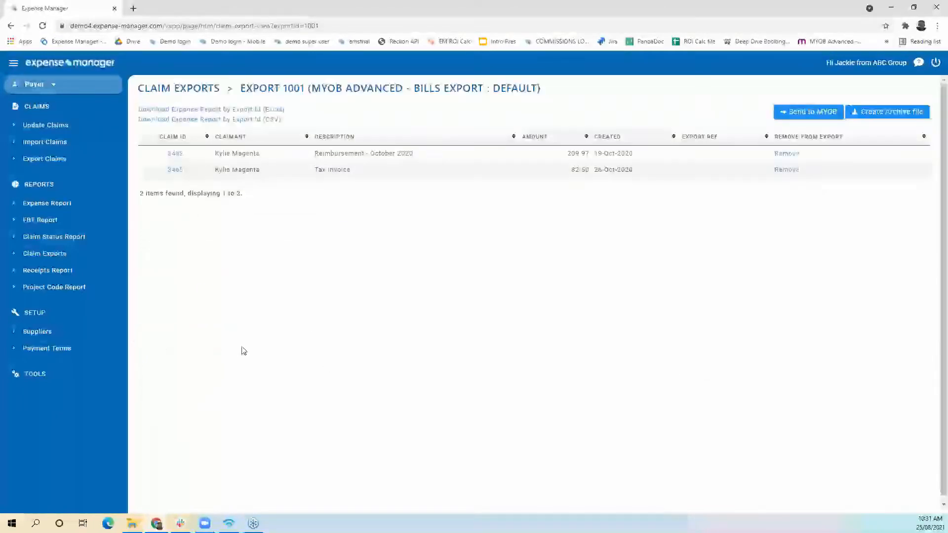
{"action": "left_click", "coordinate": [816, 110]}
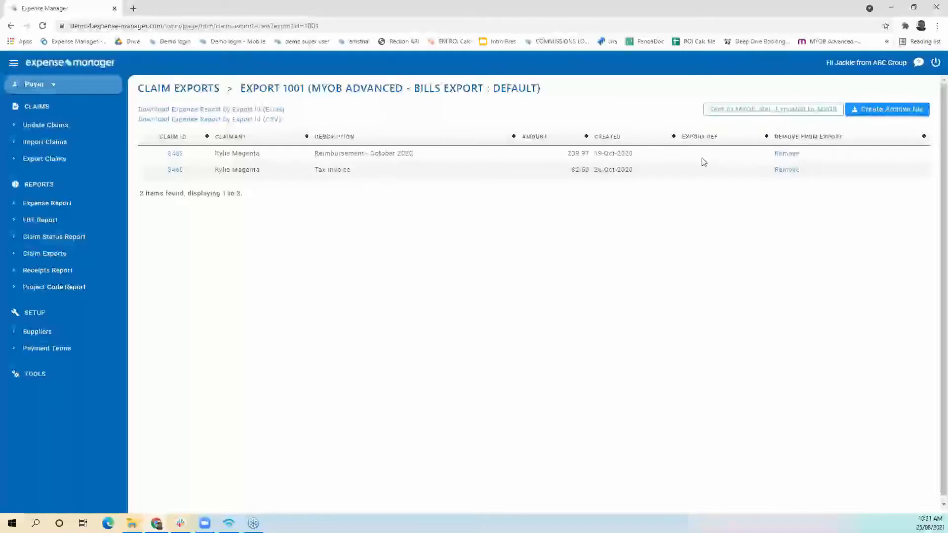
Open both exported bills in MYOB Advanced, check the reimbursement bill's supplier and open its linked Expense Manager document
{"action": "left_click", "coordinate": [700, 155], "text": "ctrl"}
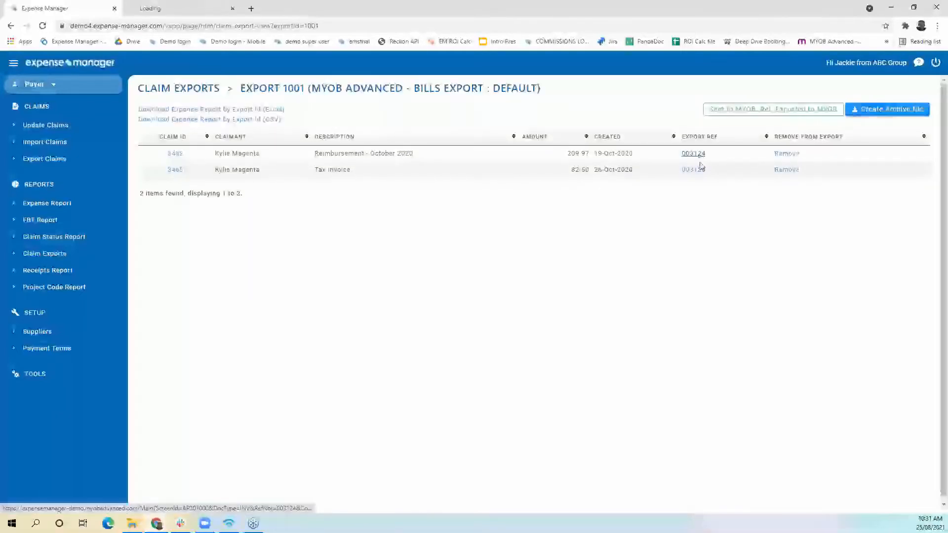
{"action": "left_click", "coordinate": [702, 171], "text": "ctrl"}
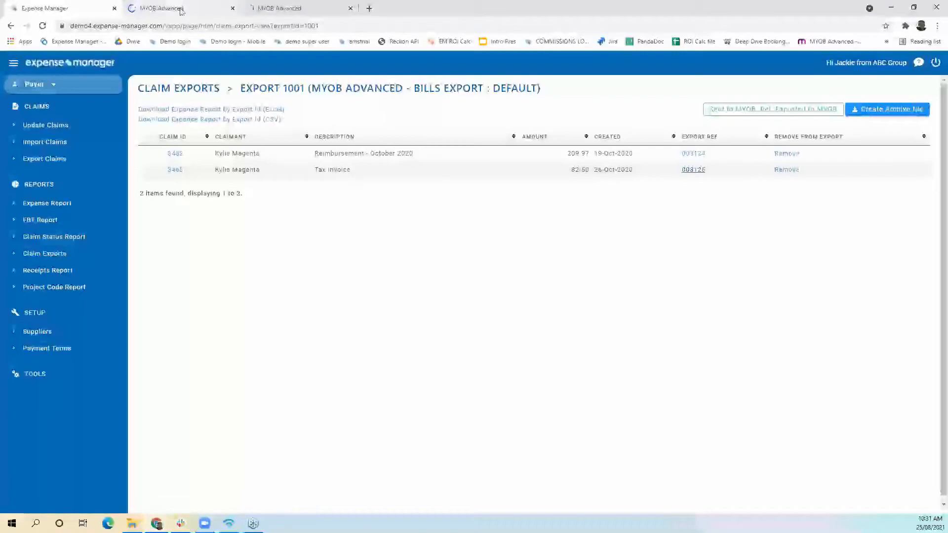
{"action": "left_click", "coordinate": [207, 8]}
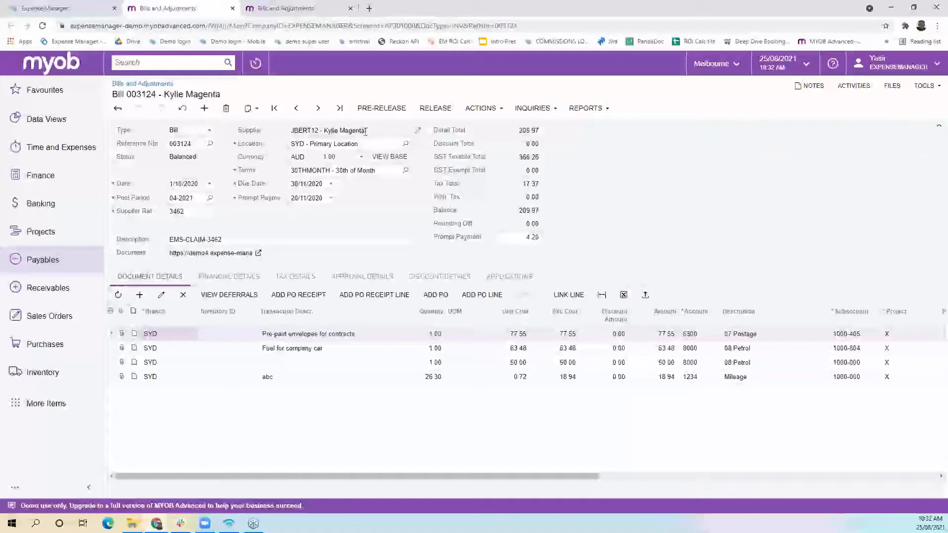
{"action": "left_click_drag", "start_coordinate": [365, 131], "coordinate": [291, 131]}
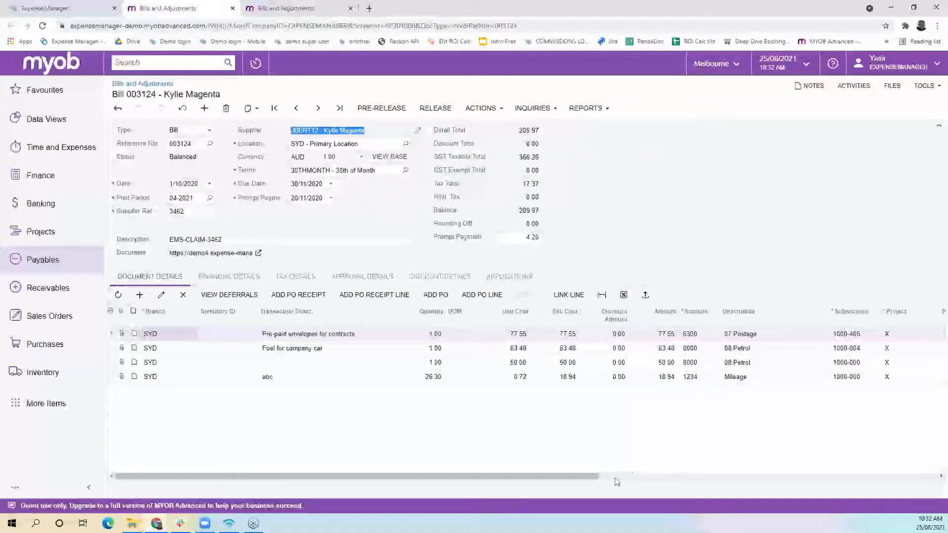
{"action": "left_click", "coordinate": [142, 255]}
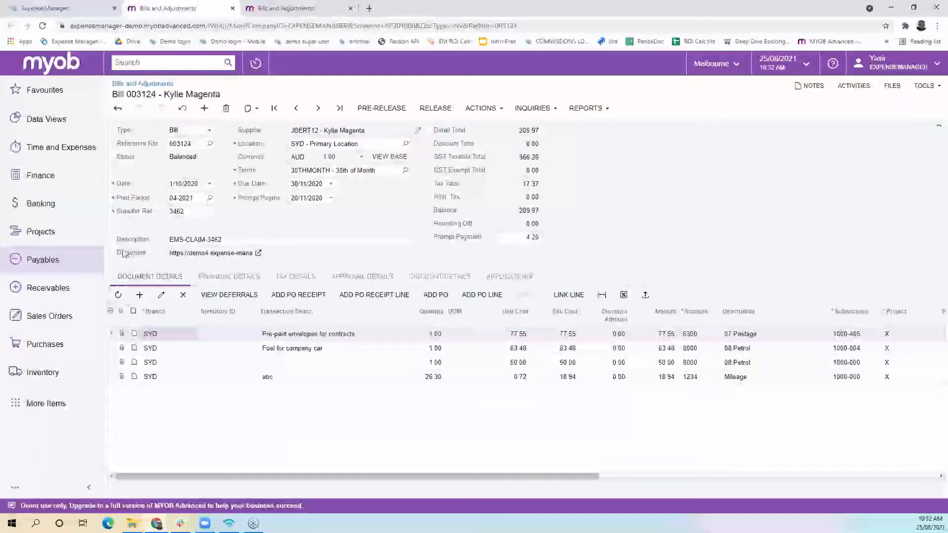
{"action": "left_click", "coordinate": [258, 253]}
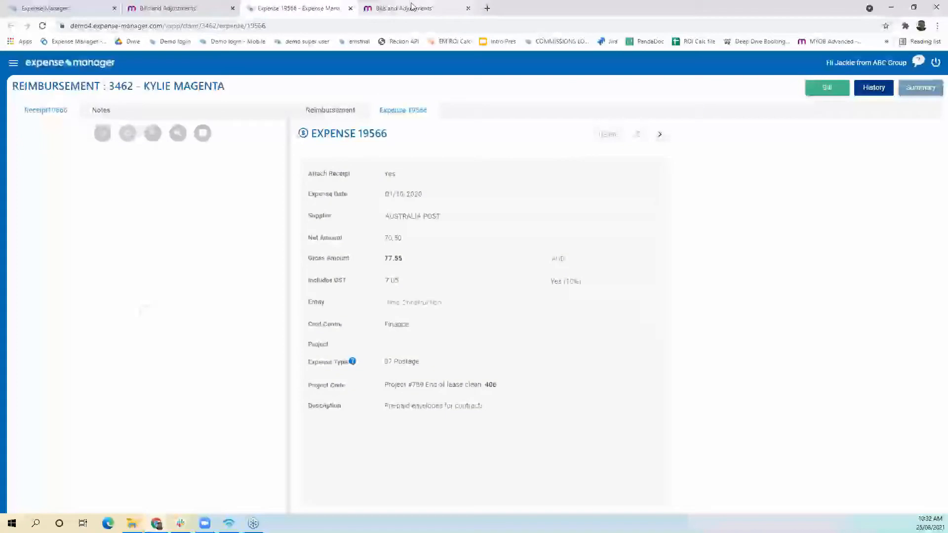
Review the Nakama tax invoice bill in MYOB Advanced, including its line's account, subaccount and project columns
{"action": "left_click", "coordinate": [415, 9]}
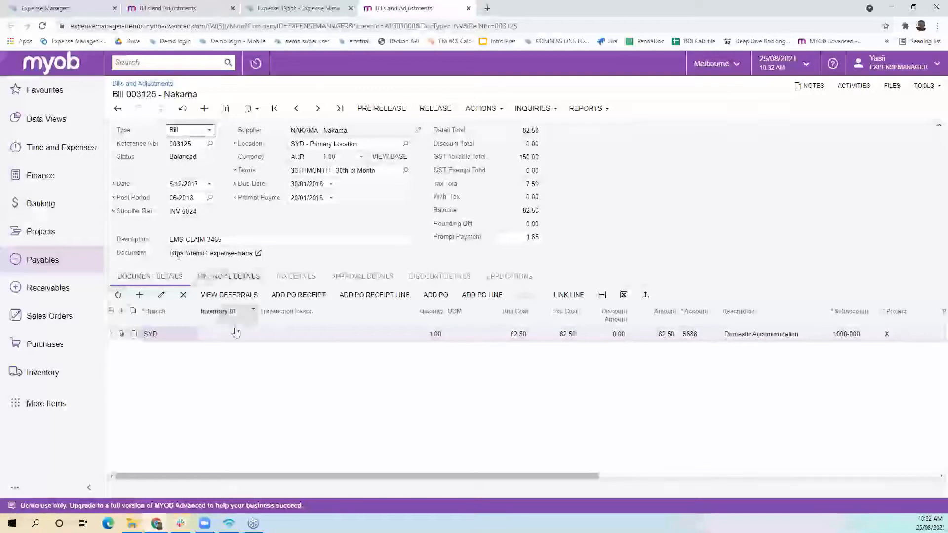
{"action": "left_click_drag", "start_coordinate": [400, 479], "coordinate": [466, 479]}
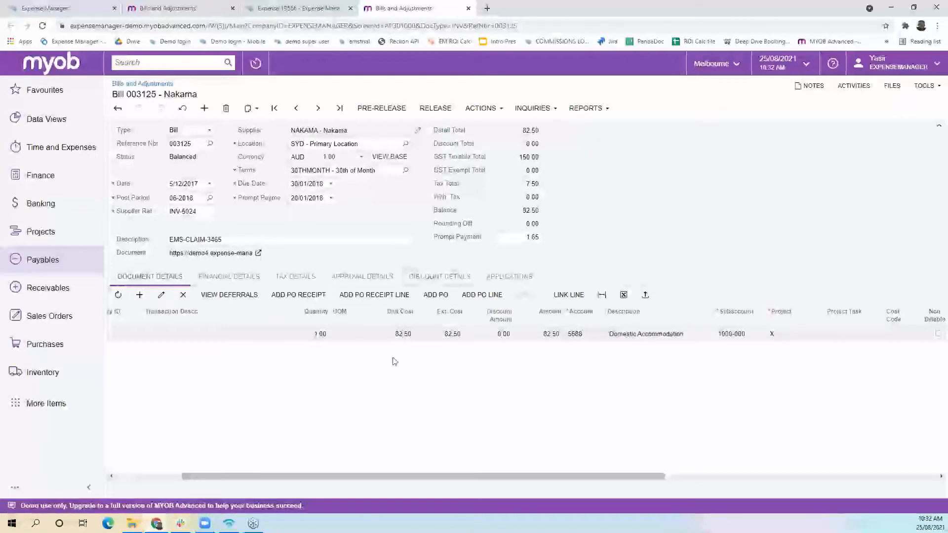
{"action": "left_click_drag", "start_coordinate": [341, 476], "coordinate": [276, 477]}
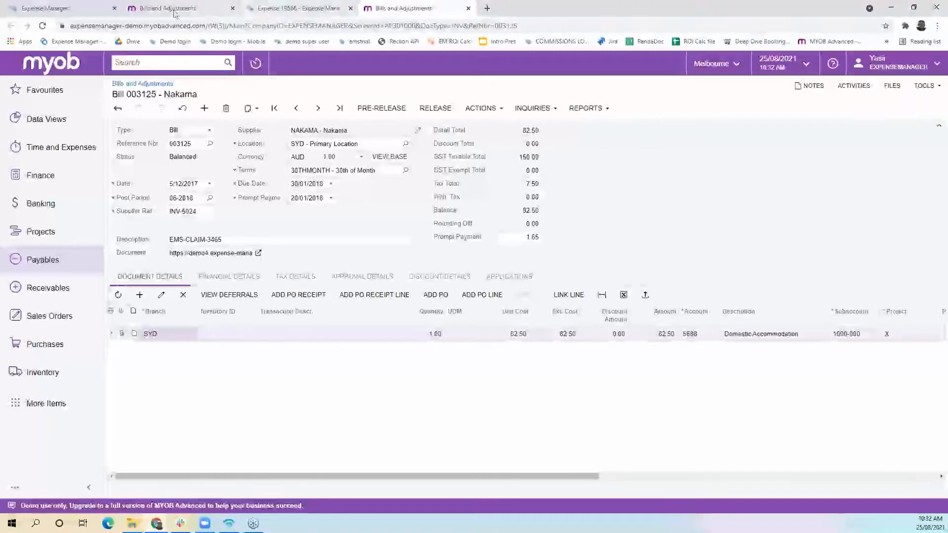
Close the MYOB bill and linked expense tabs and return to the payer's claims list in Expense Manager
{"action": "left_click", "coordinate": [233, 9]}
{"action": "left_click", "coordinate": [232, 9]}
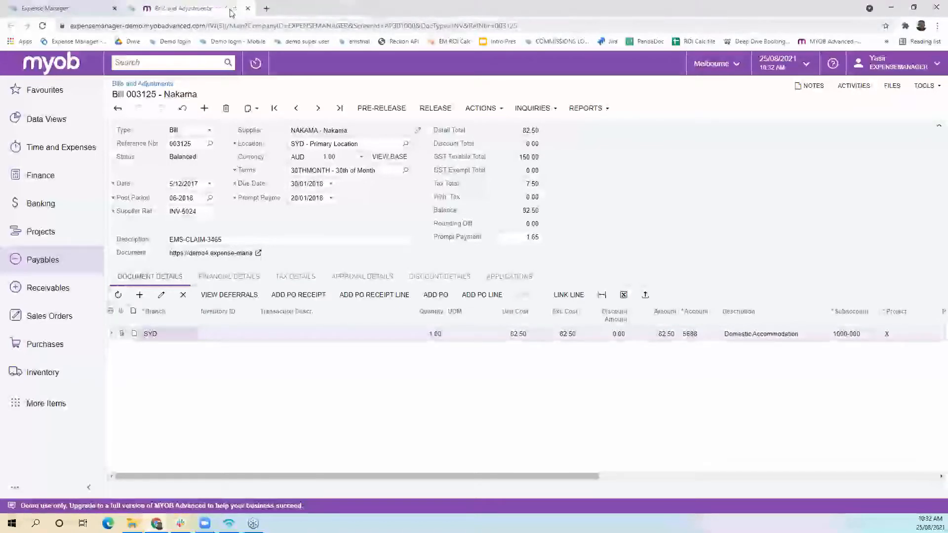
{"action": "left_click", "coordinate": [232, 9]}
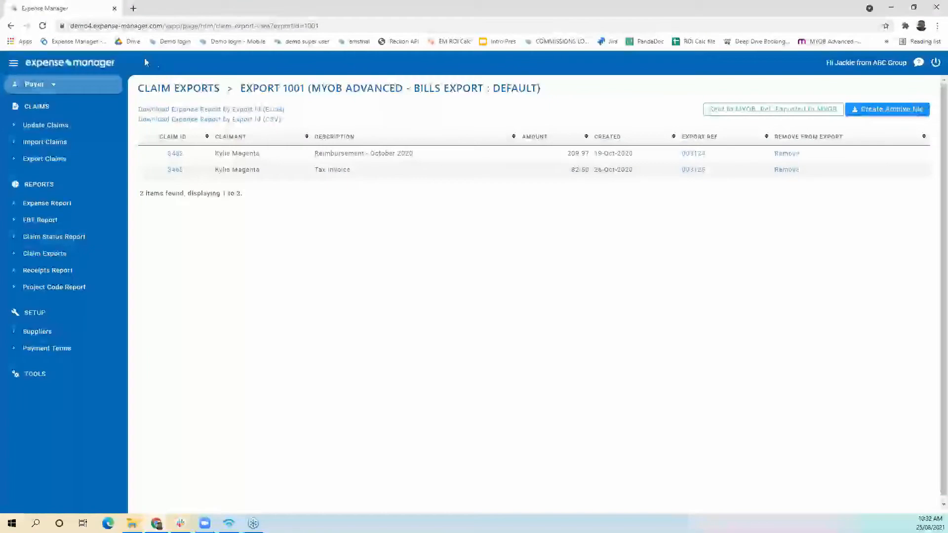
{"action": "left_click", "coordinate": [88, 71]}
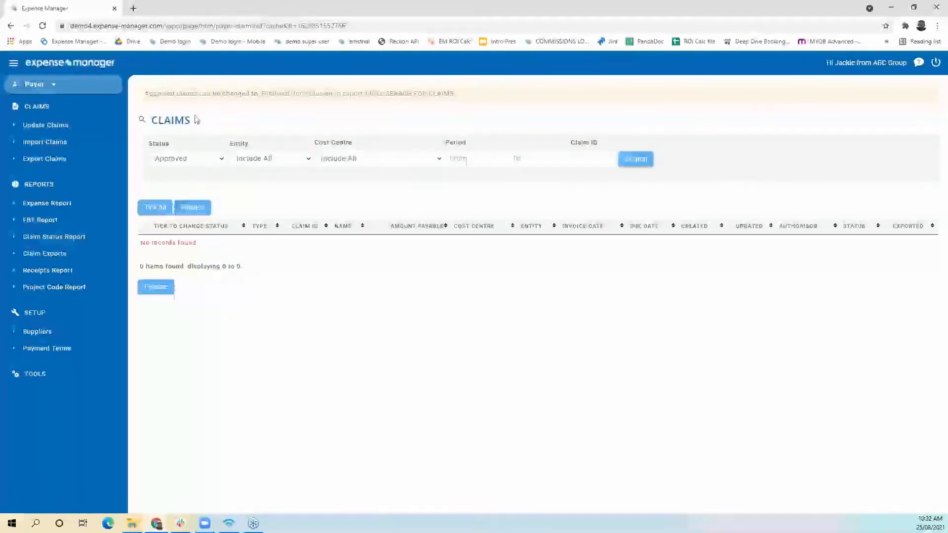